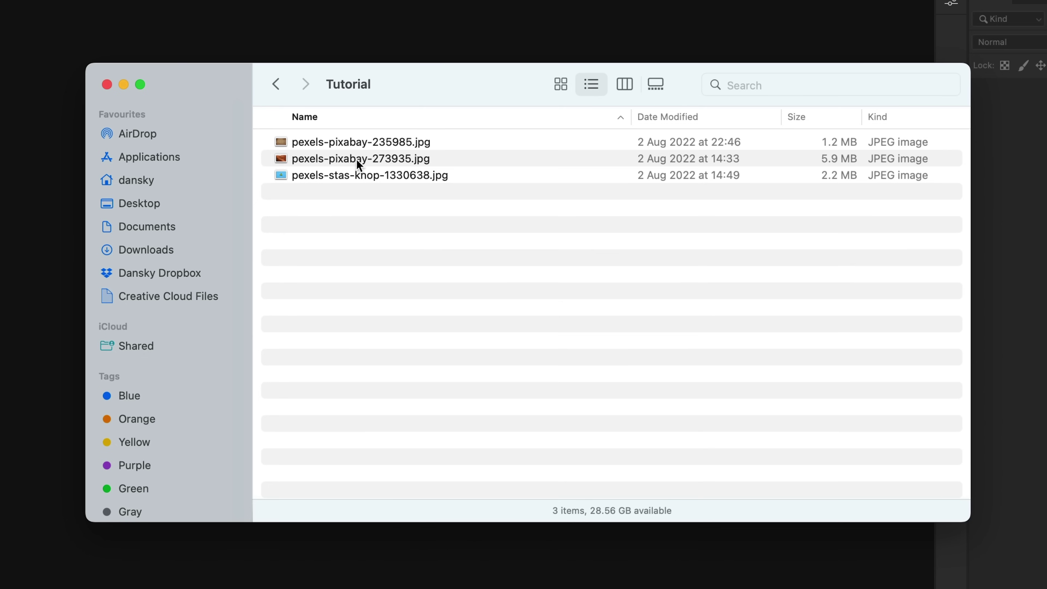
Open the dune photo pexels-pixabay-273935.jpg in Adobe Photoshop 2022 from Finder
right_click(405, 193)
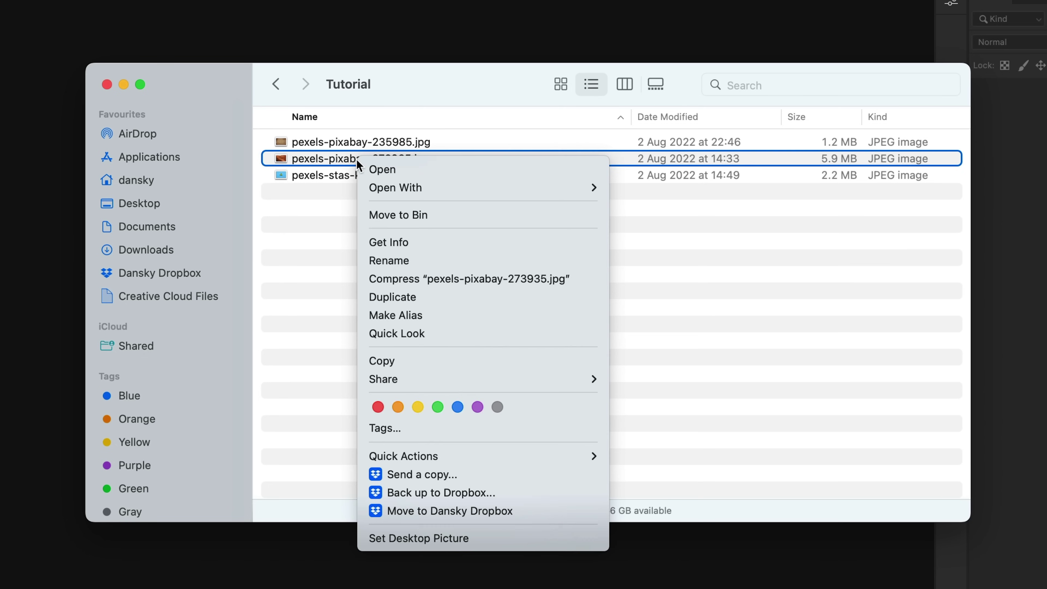
mouse_move(428, 216)
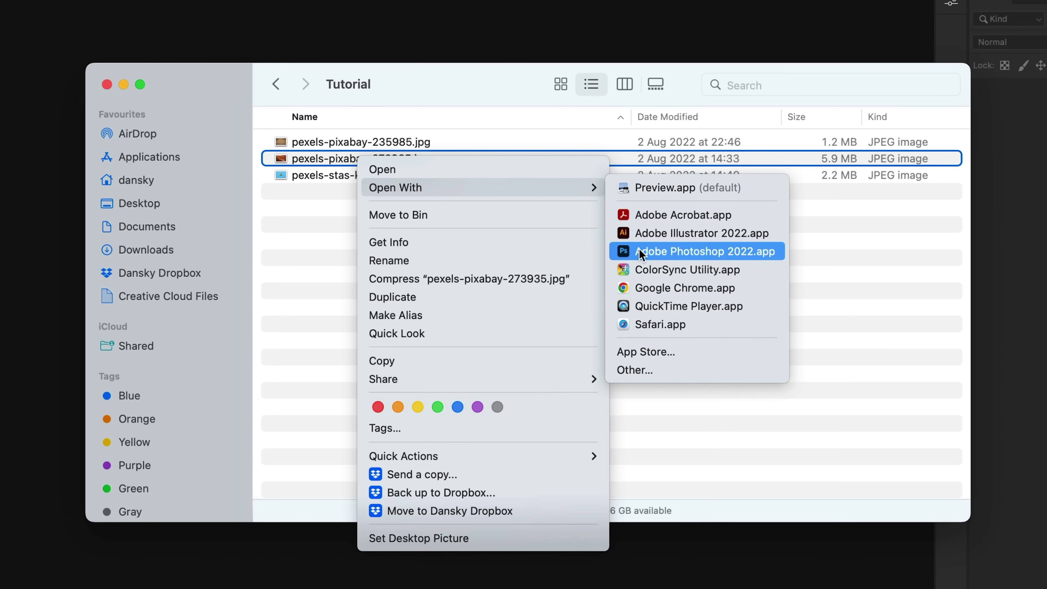
click(624, 251)
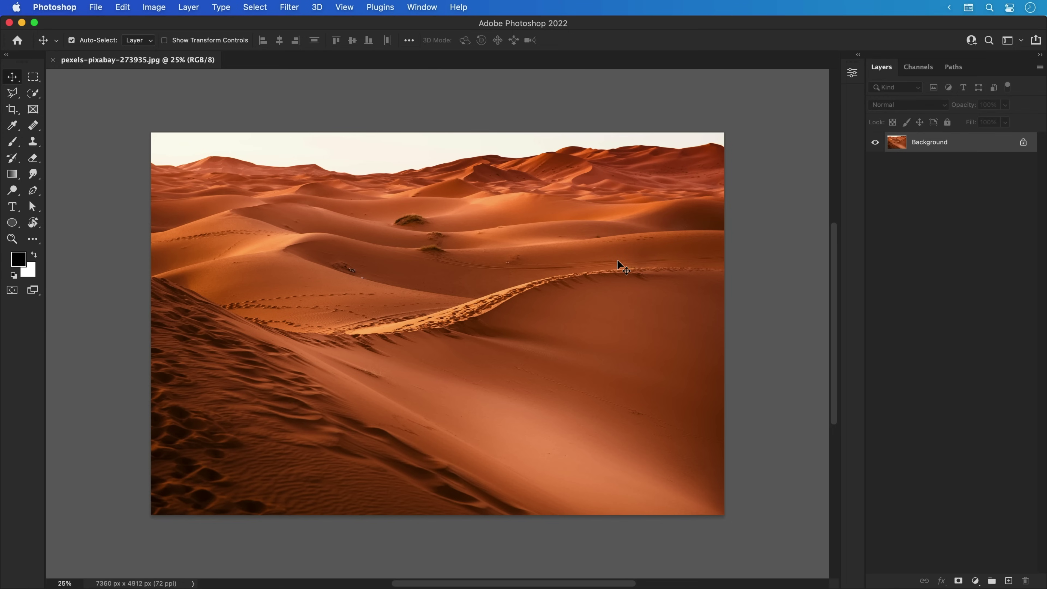
Open the spinner photo pexels-stas-knop-1330638.jpg in Adobe Photoshop 2022 as well
key(super+Tab)
right_click(447, 203)
mouse_move(490, 221)
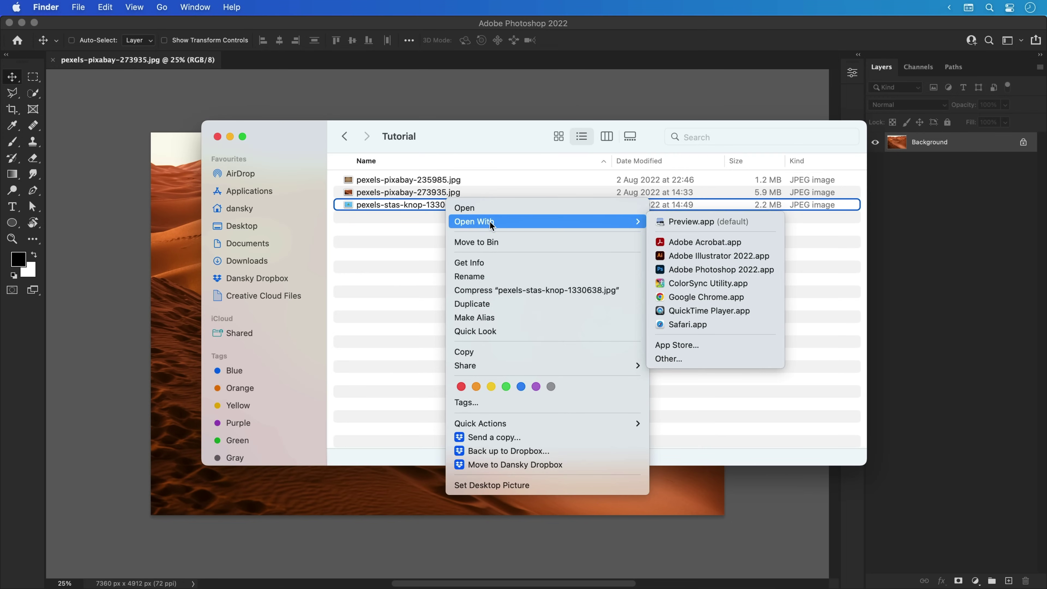
click(676, 270)
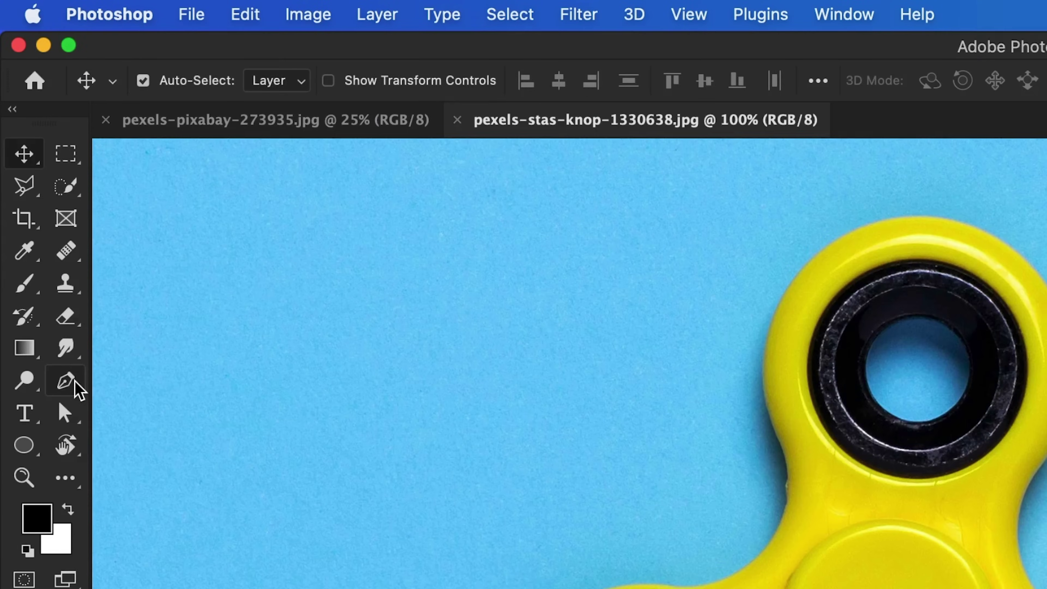
Trace a Pen-tool Work Path with corner and curved anchors around the spinner's outer edge
click(74, 380)
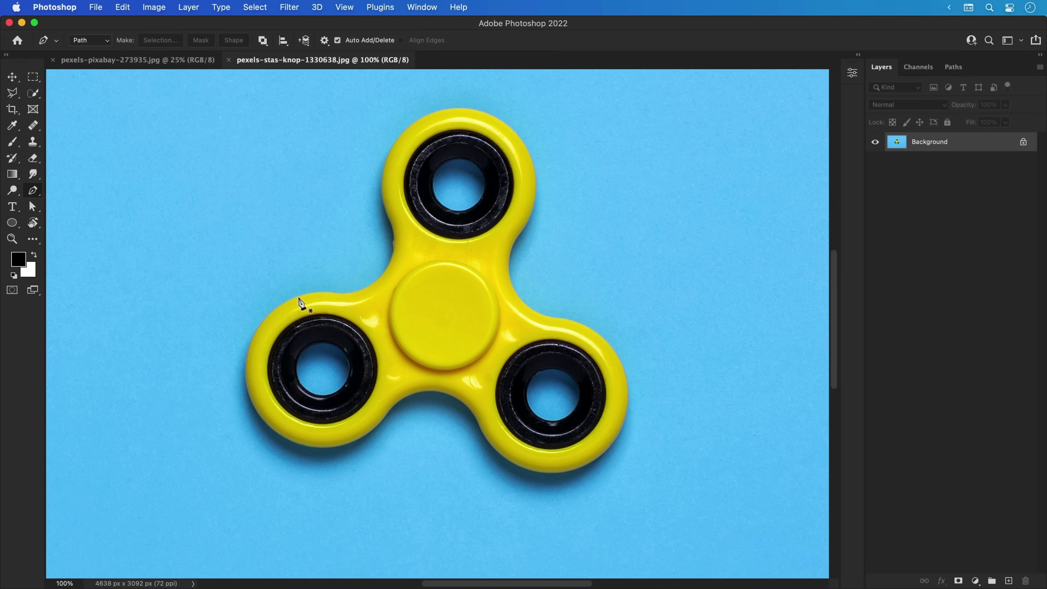
click(299, 297)
key(super+plus)
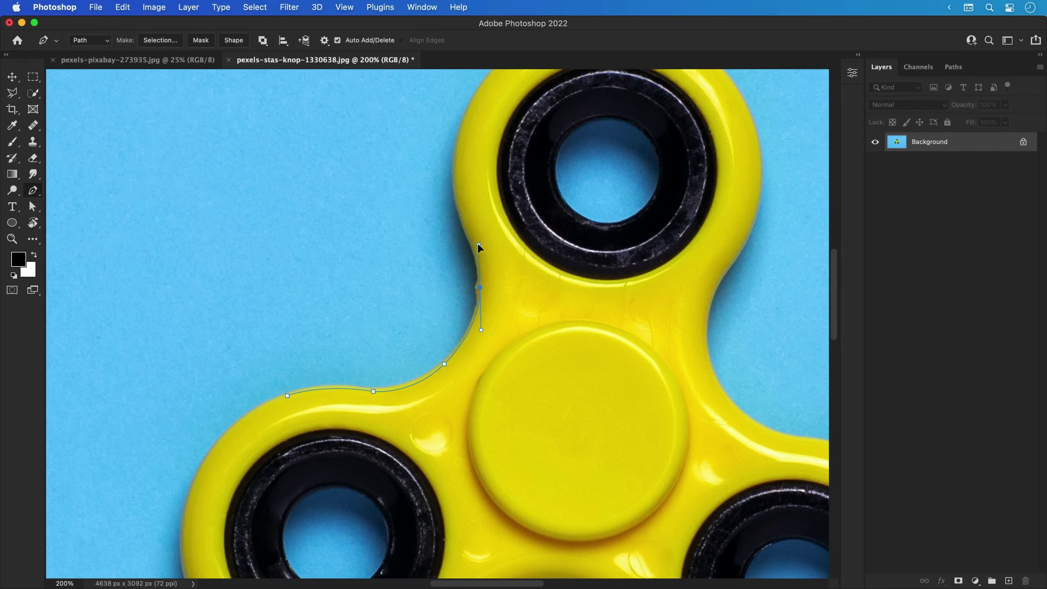
click(480, 288)
key(super+minus)
click(391, 243)
click(395, 168)
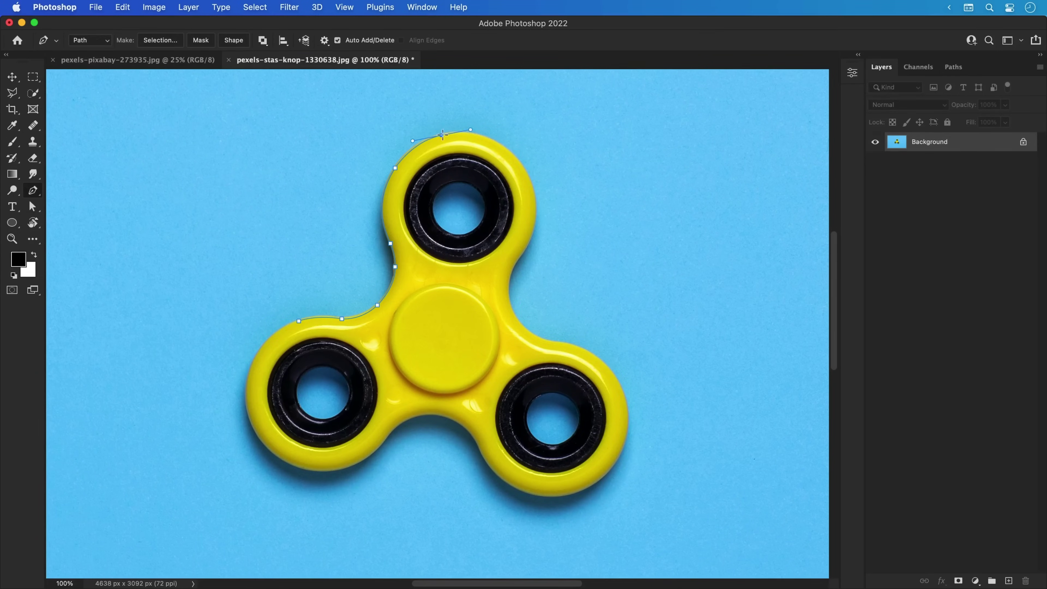
click(441, 135)
click(499, 144)
click(533, 190)
drag(528, 243, 540, 221)
drag(543, 340, 571, 346)
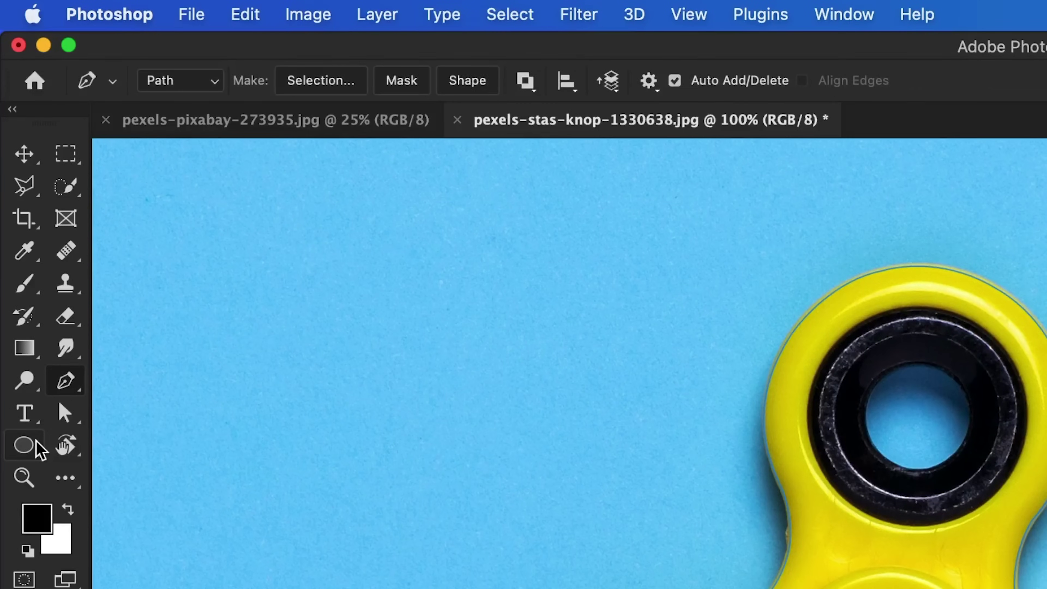
Switch to the Ellipse tool in Path mode
click(36, 442)
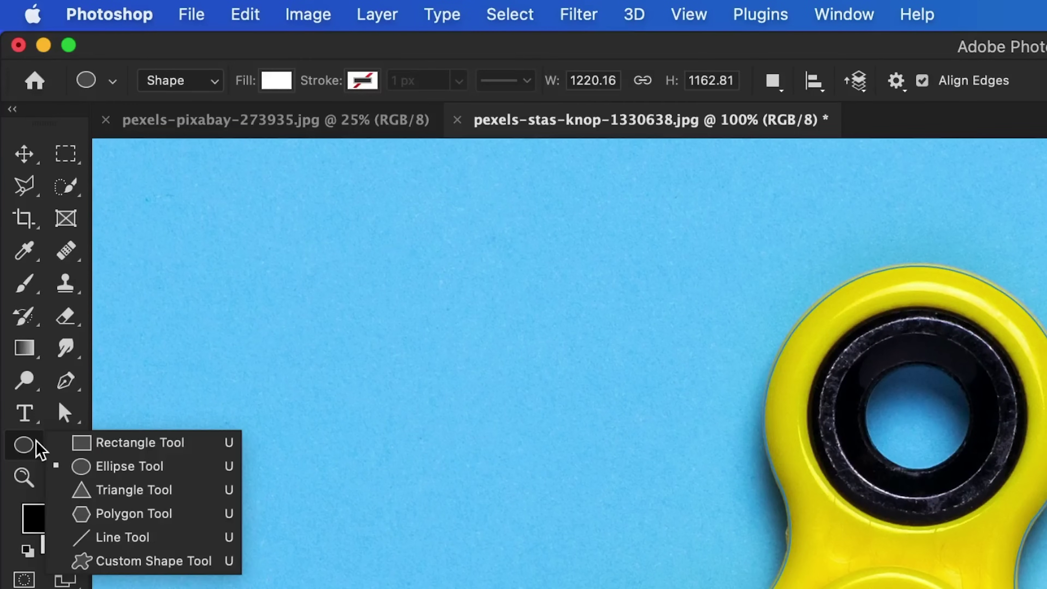
click(38, 445)
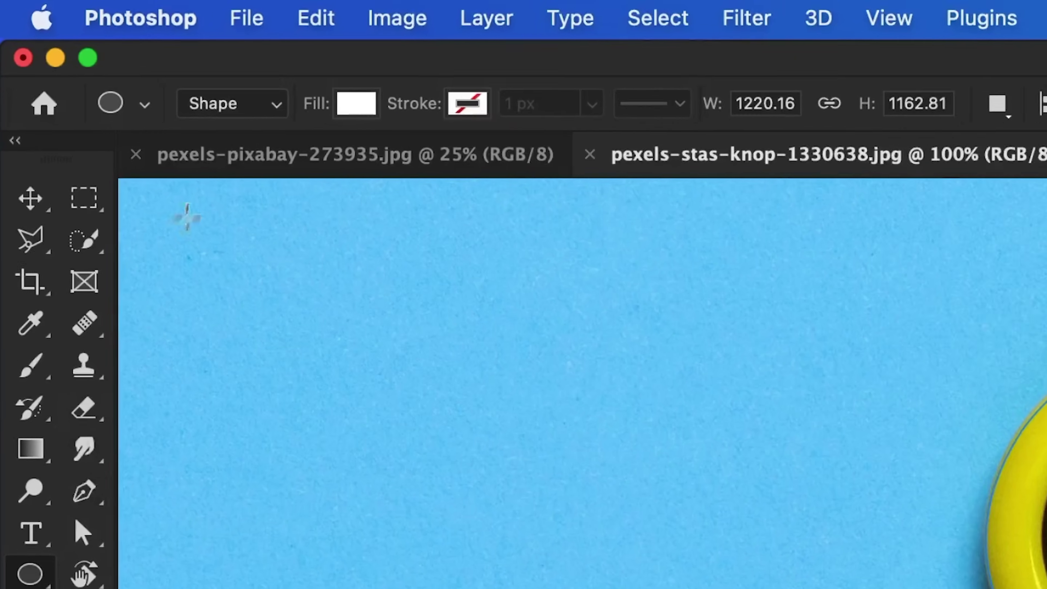
click(287, 131)
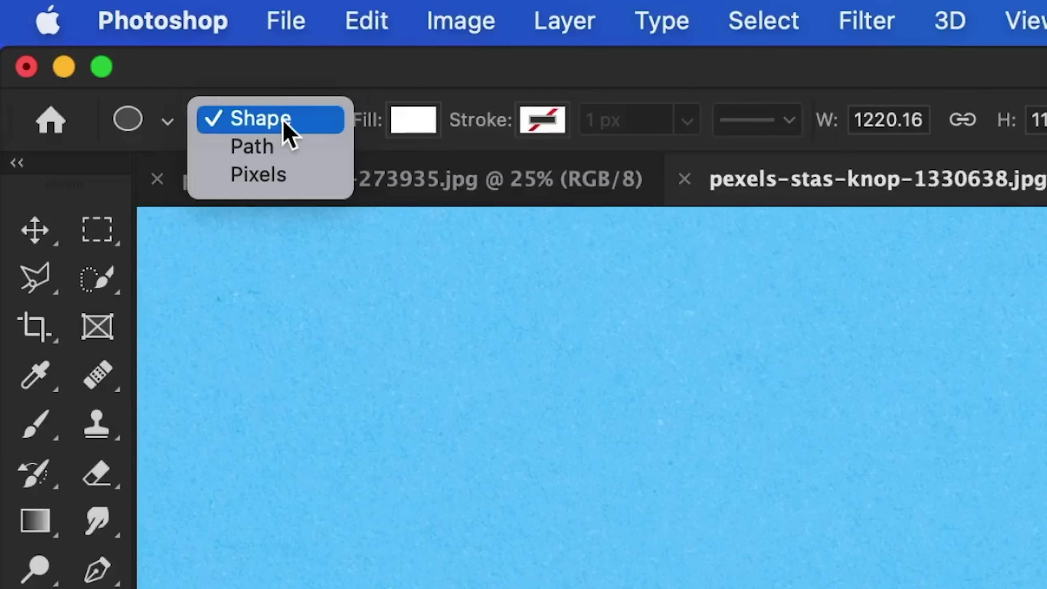
click(284, 149)
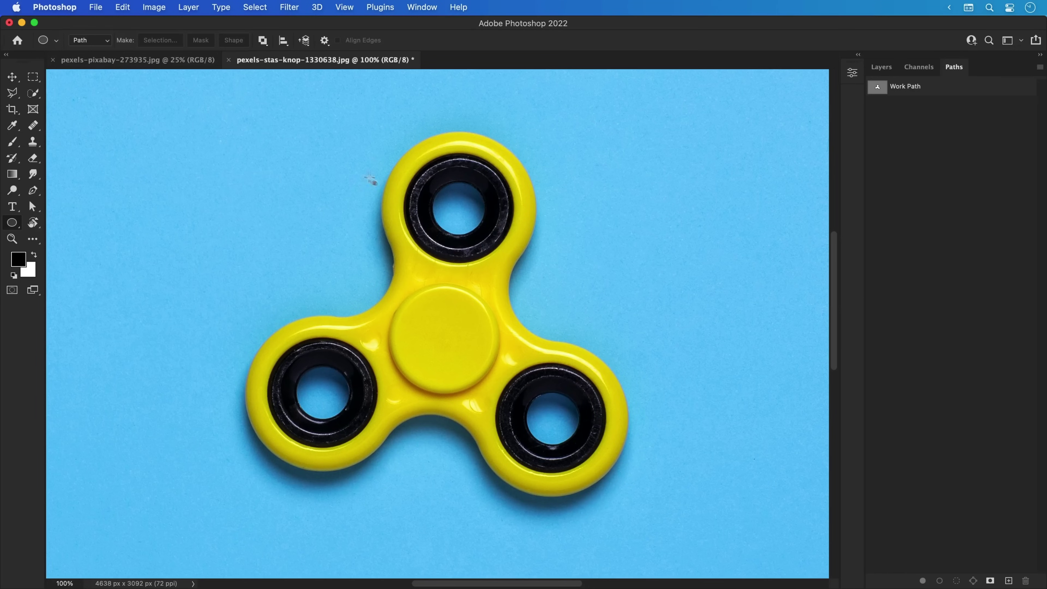
Add circle subpaths to the Work Path over the top, lower-left and lower-right holes
drag(430, 202, 486, 257)
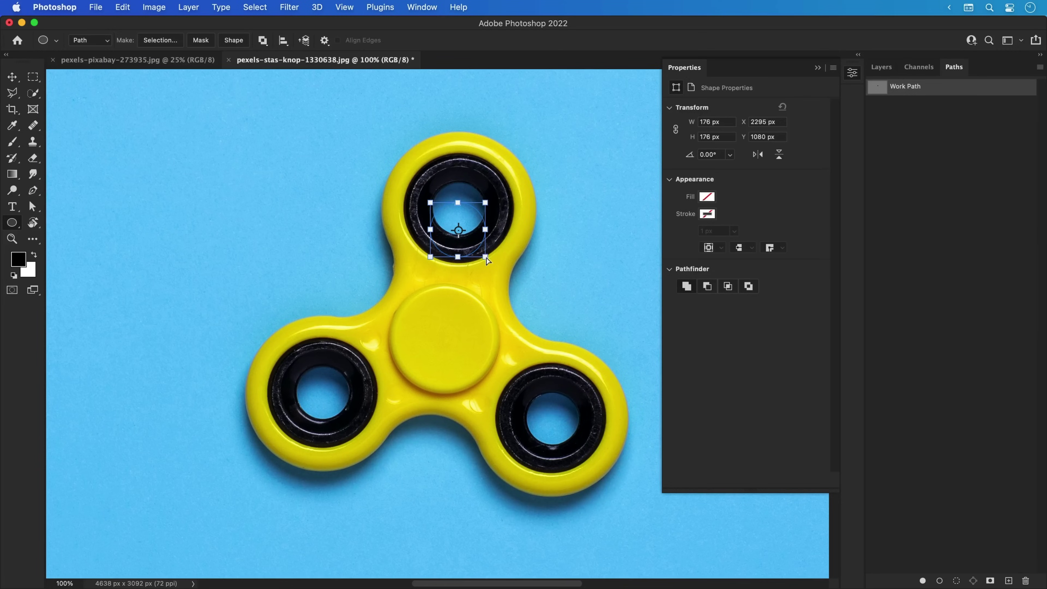
key(Return)
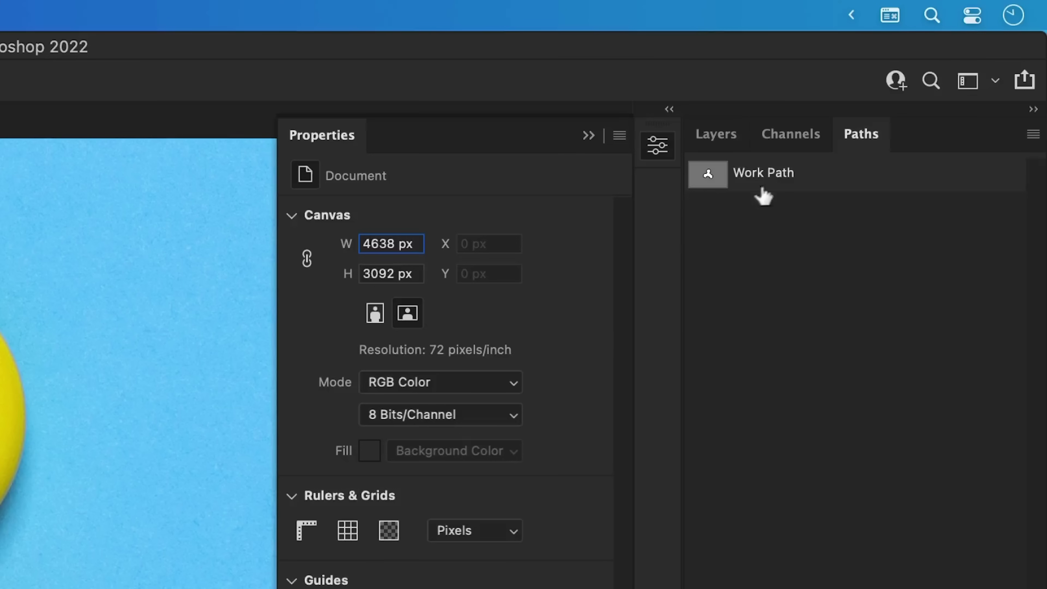
click(909, 90)
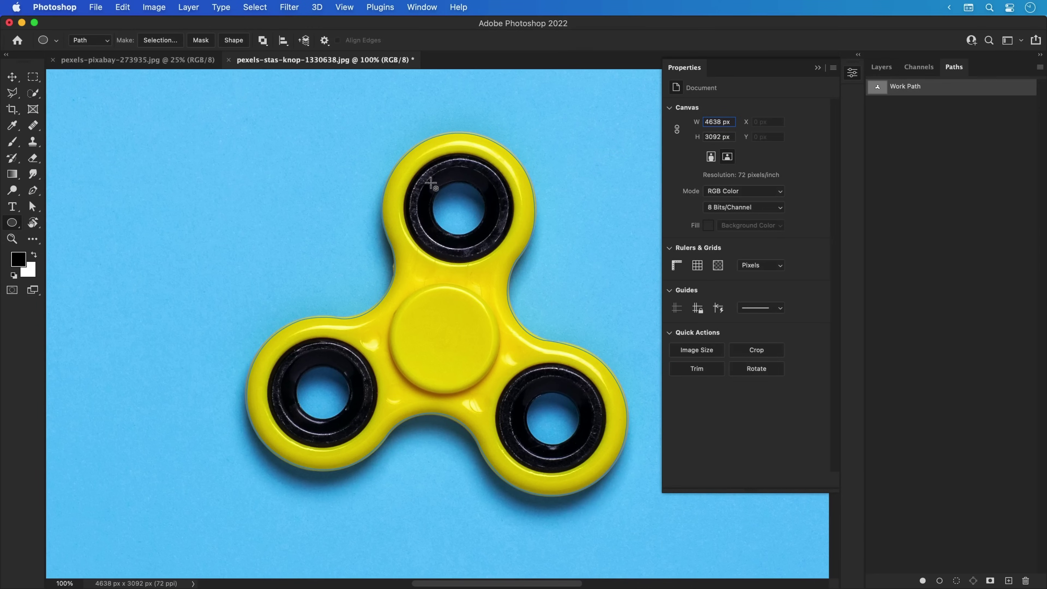
drag(431, 183, 486, 237)
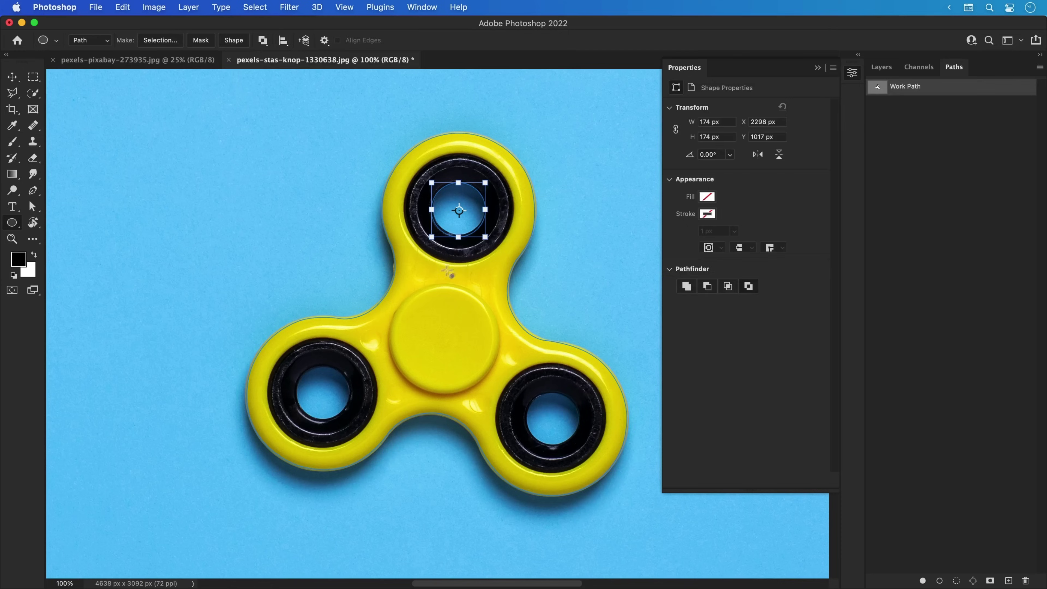
drag(297, 368, 351, 422)
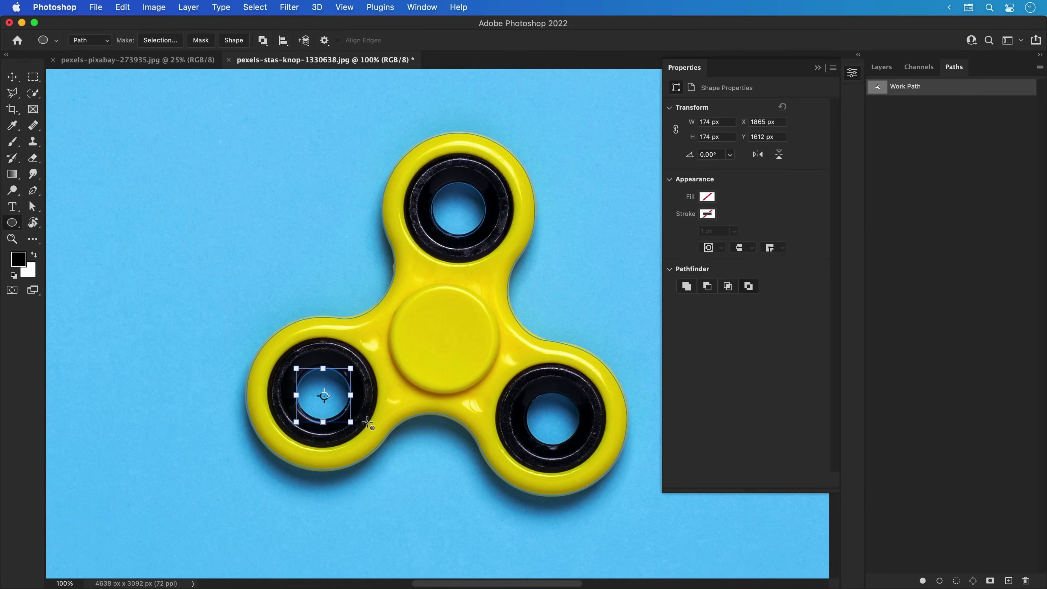
drag(553, 419, 585, 450)
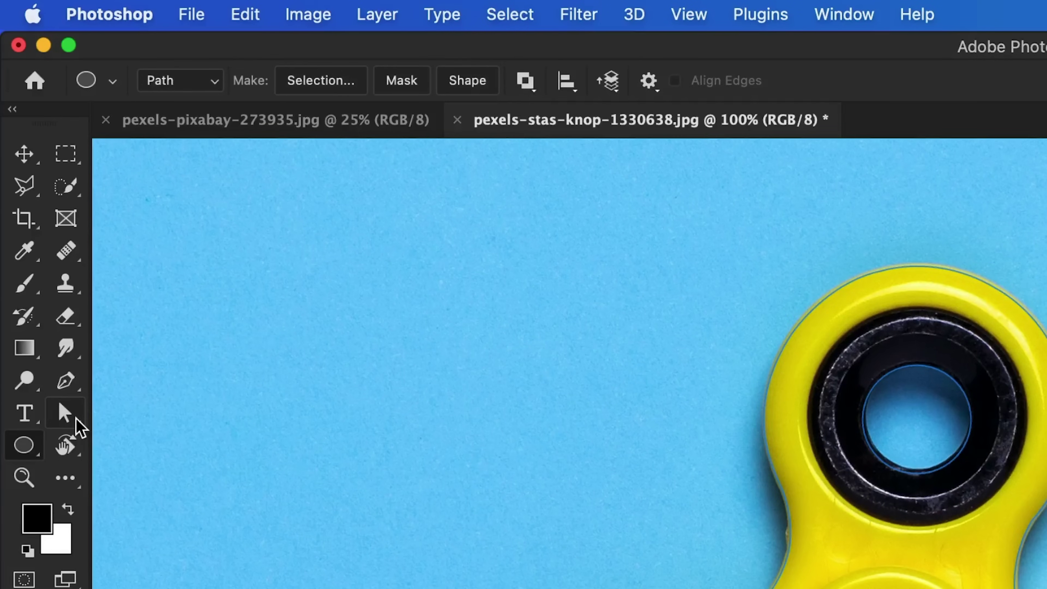
Select all parts of the spinner path with the Path Selection tool
click(65, 412)
click(124, 410)
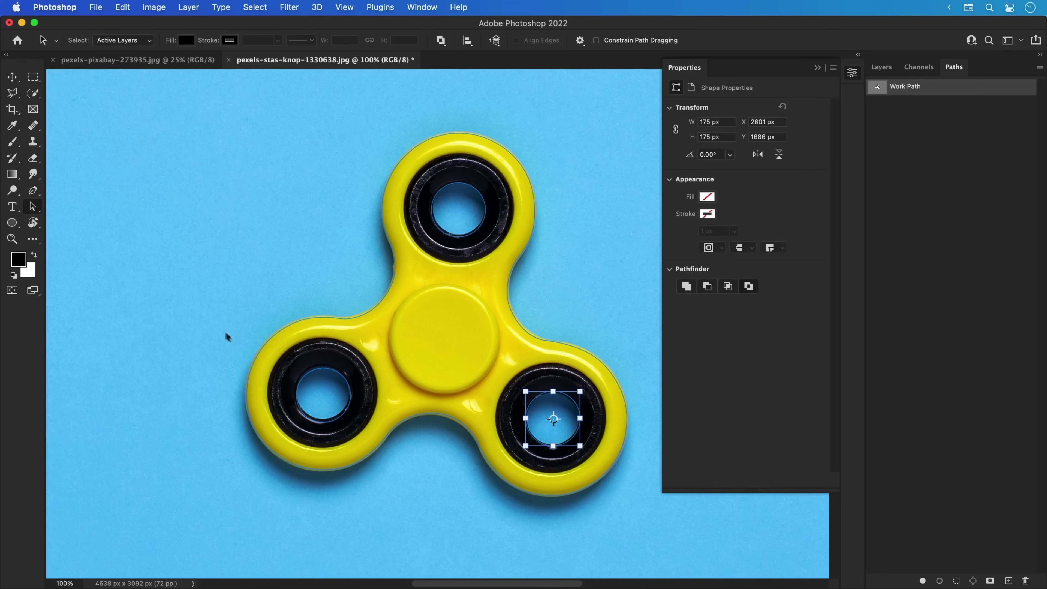
drag(553, 419, 325, 396)
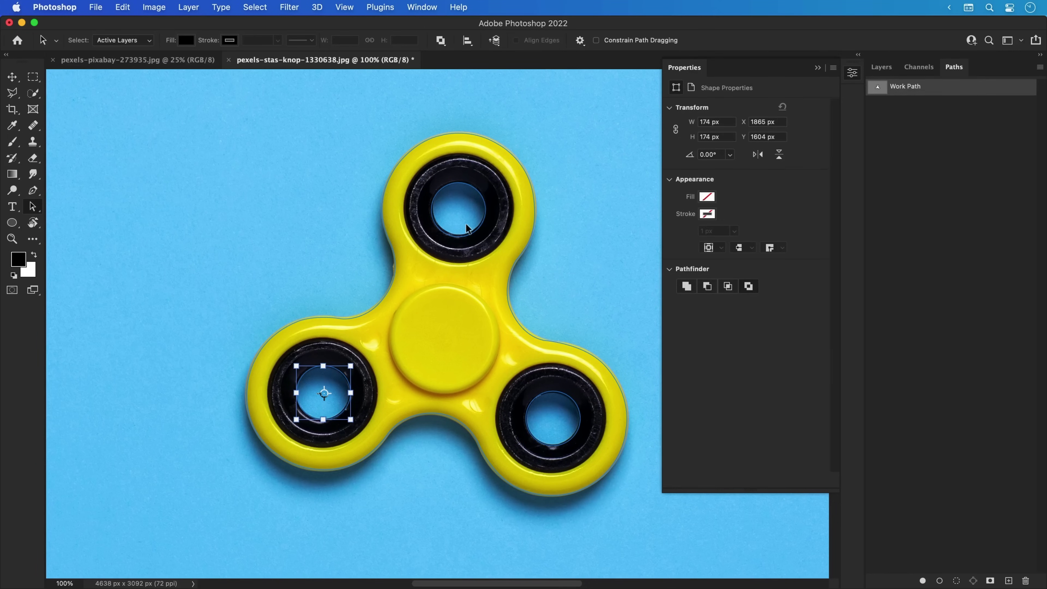
drag(467, 228, 467, 228)
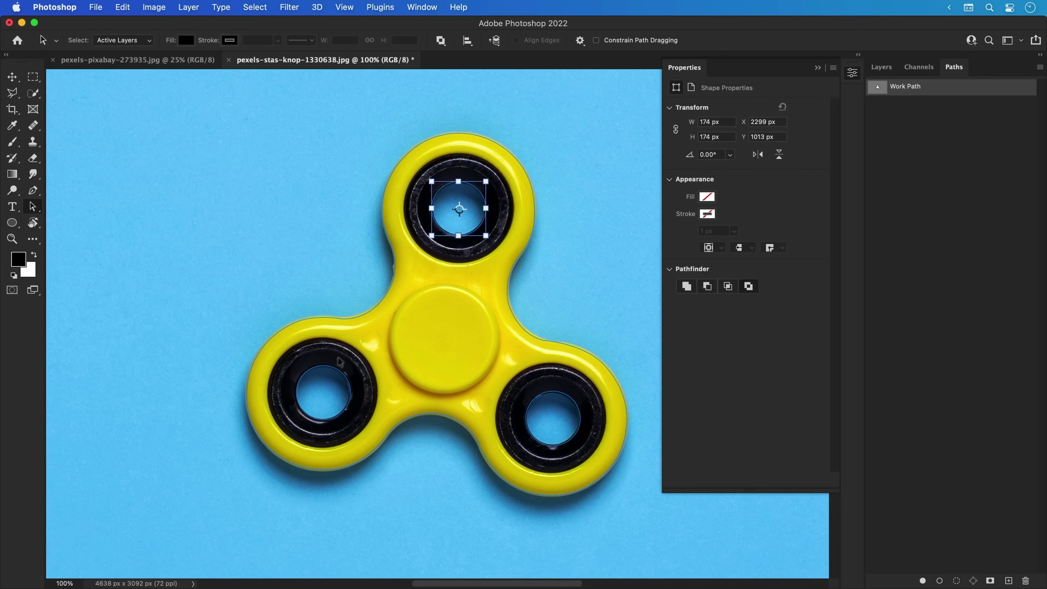
shift+click(317, 375)
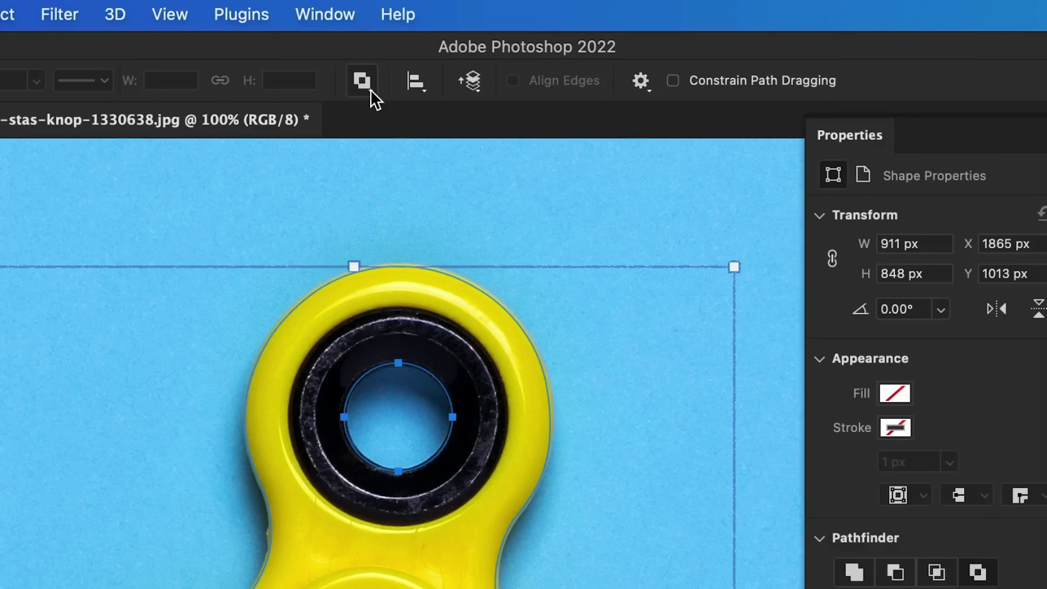
Subtract the hole circles from the outline and load the path as a selection
click(370, 91)
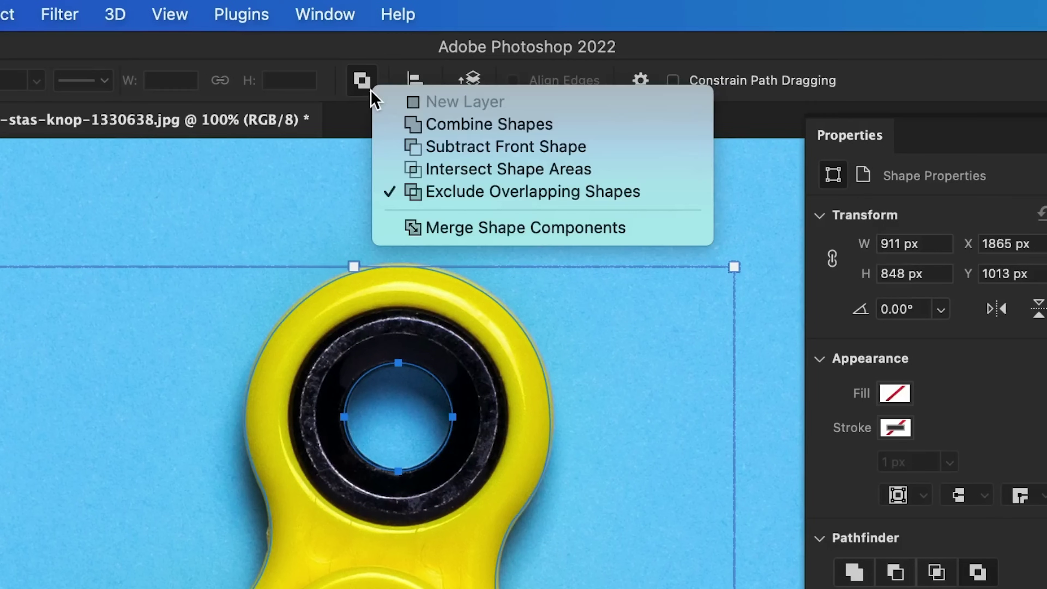
click(444, 149)
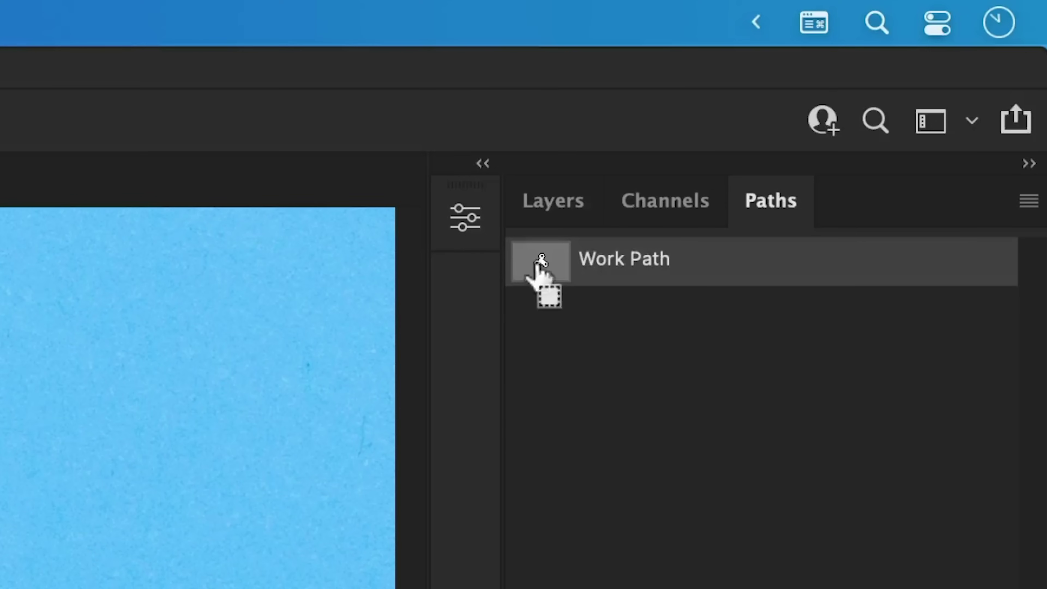
super+click(541, 259)
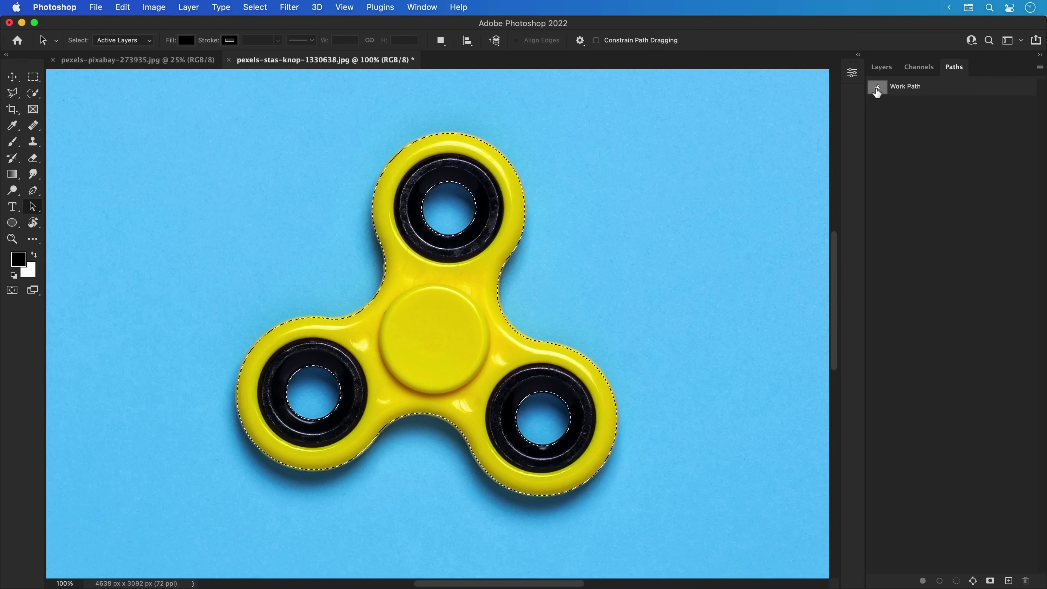
Save the Work Path under the name FIDGET
double_click(897, 88)
text(FIDGET)
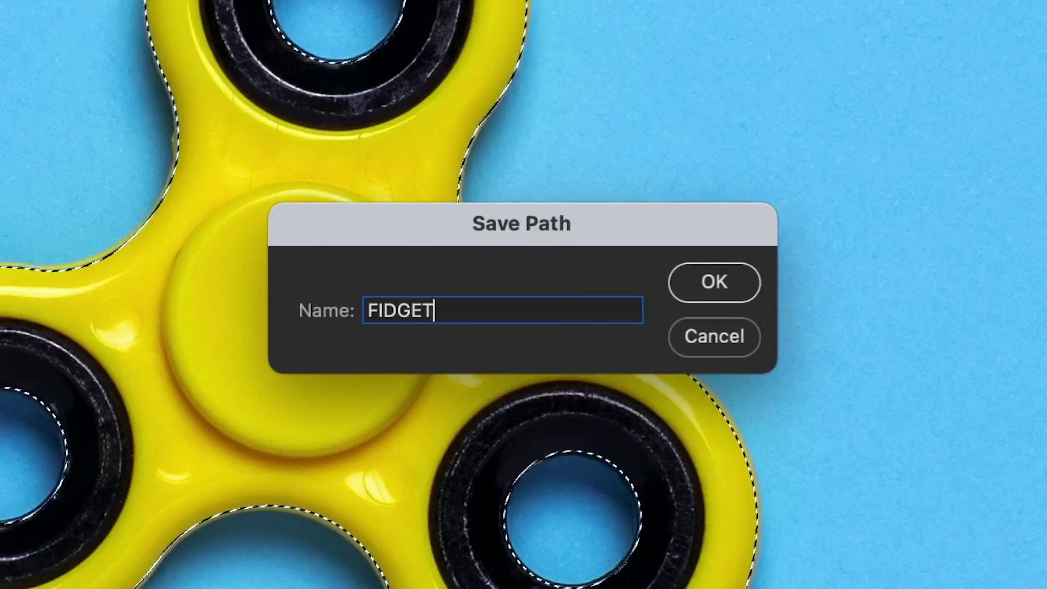
key(Return)
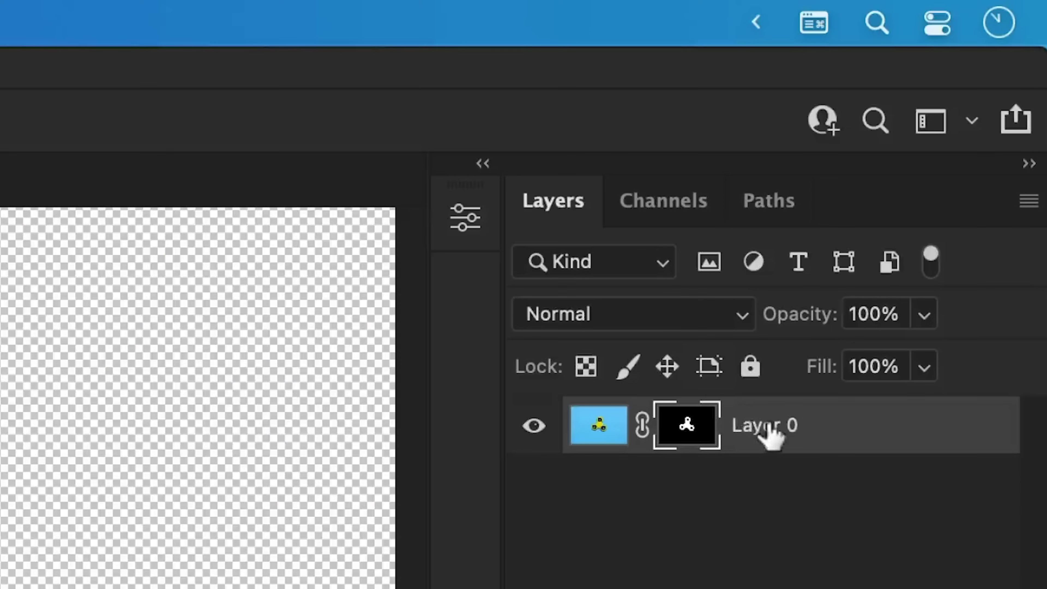
Rename the cut-out layer to 'Fidget Spinner'
double_click(768, 429)
text(Fid)
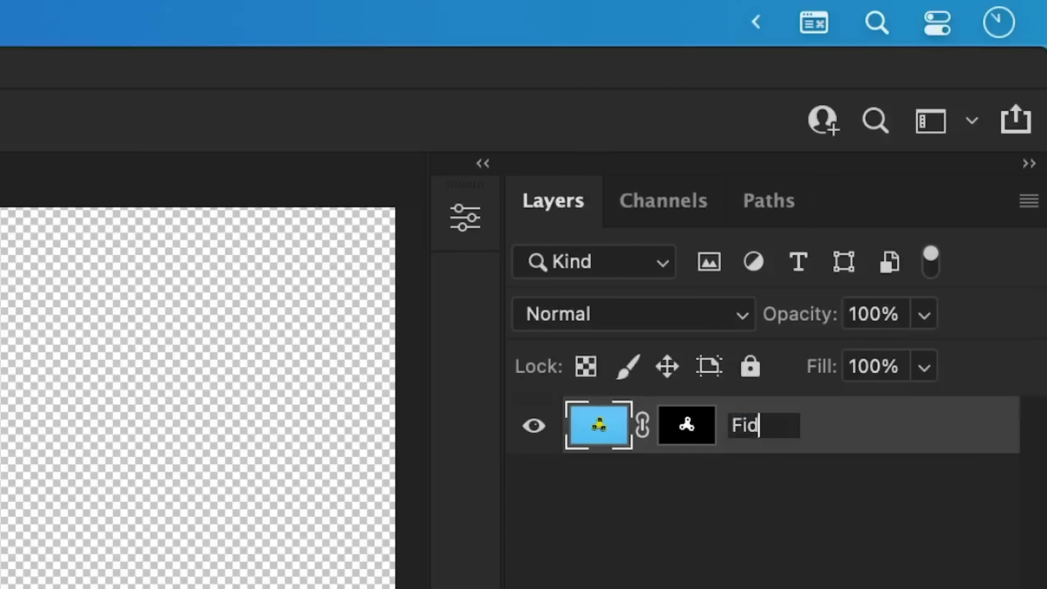
text(get Spinner)
key(Return)
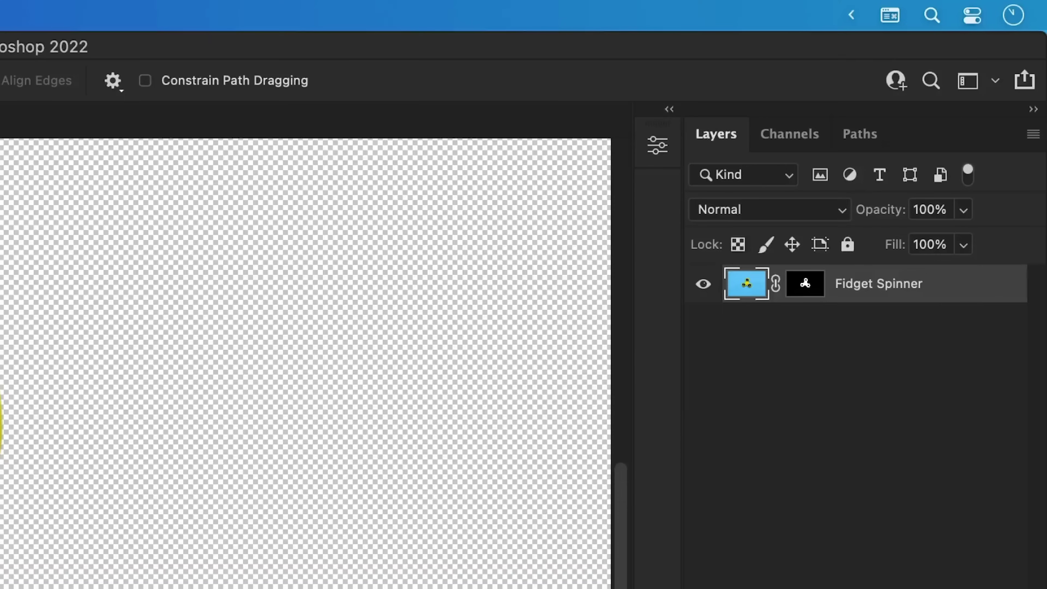
Duplicate the layer into pexels-pixabay-273935.jpg and close the spinner photo without saving
right_click(766, 435)
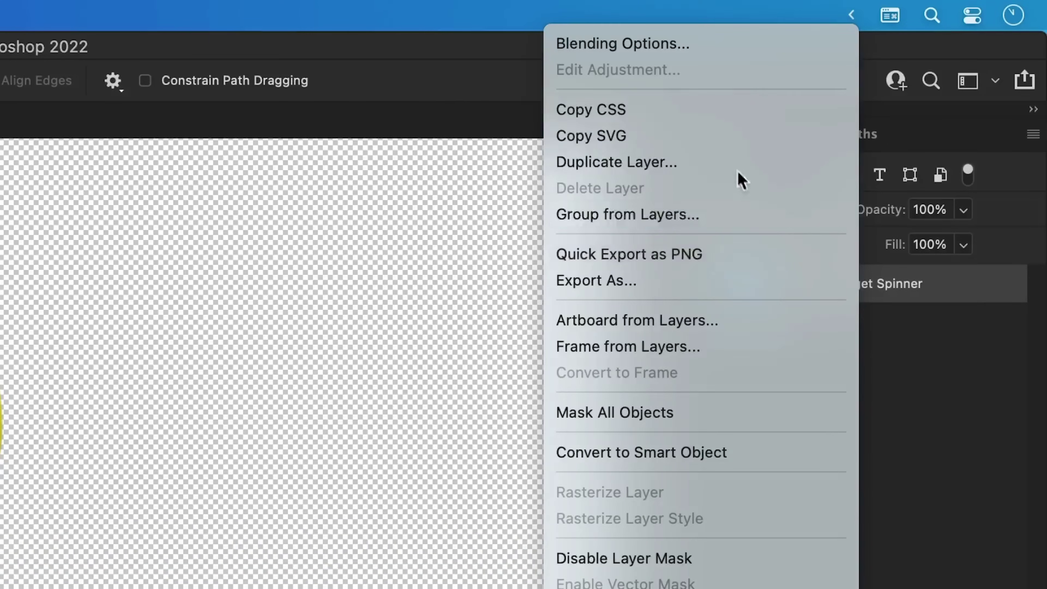
key(Escape)
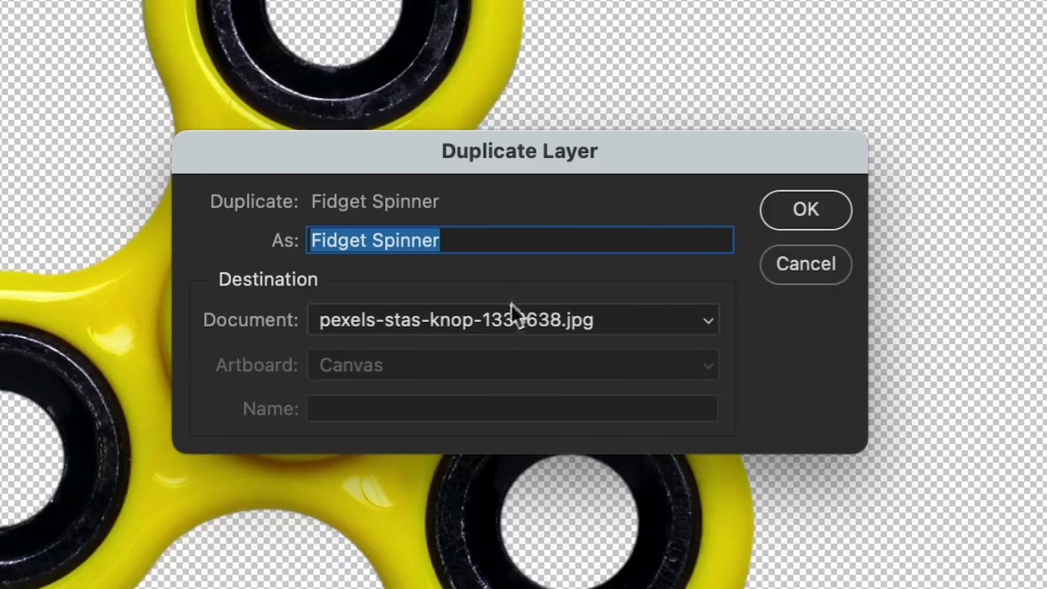
click(499, 321)
click(495, 299)
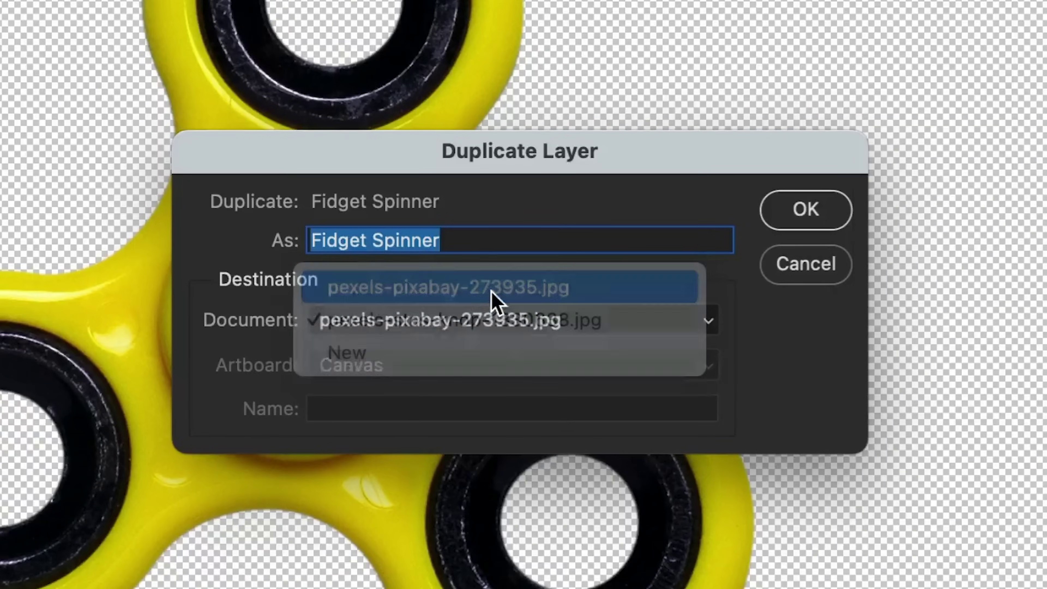
key(Return)
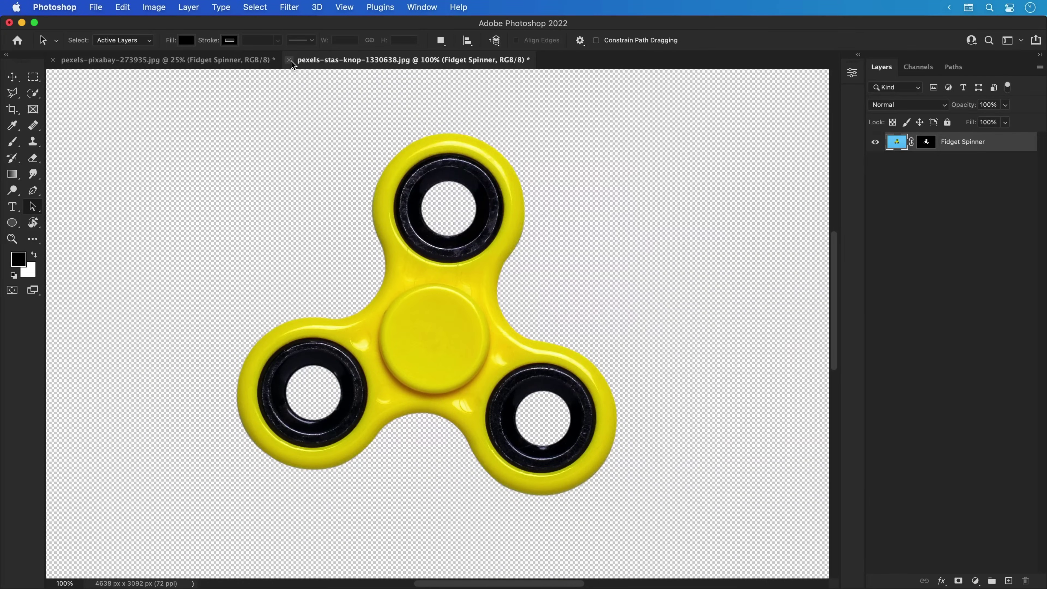
click(290, 60)
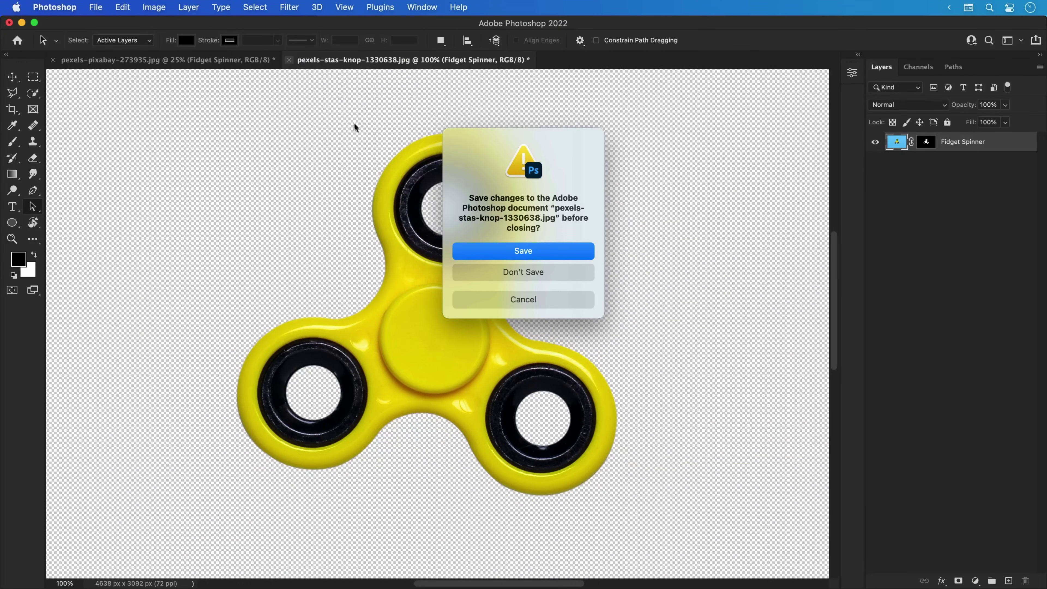
click(479, 271)
Scale up the Fidget Spinner with Free Transform and move it right and lower on the dunes
key(v)
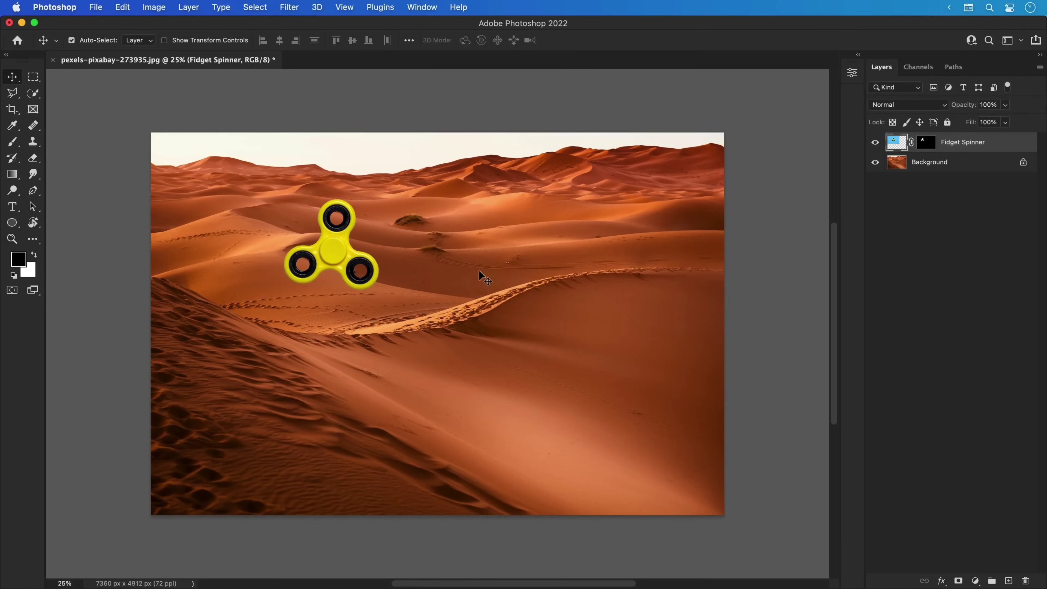
key(super+t)
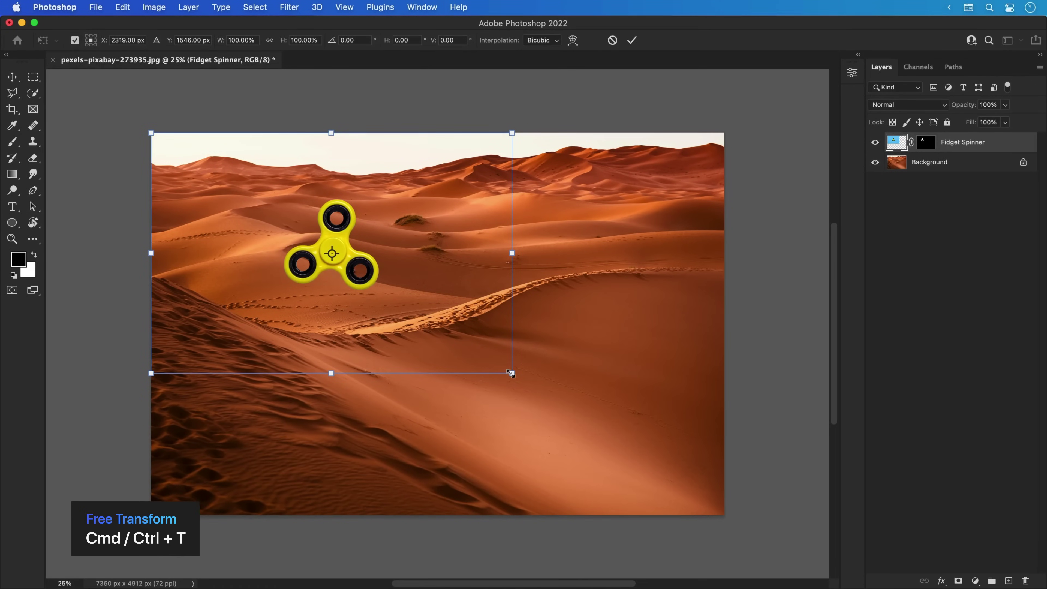
drag(512, 373, 730, 457)
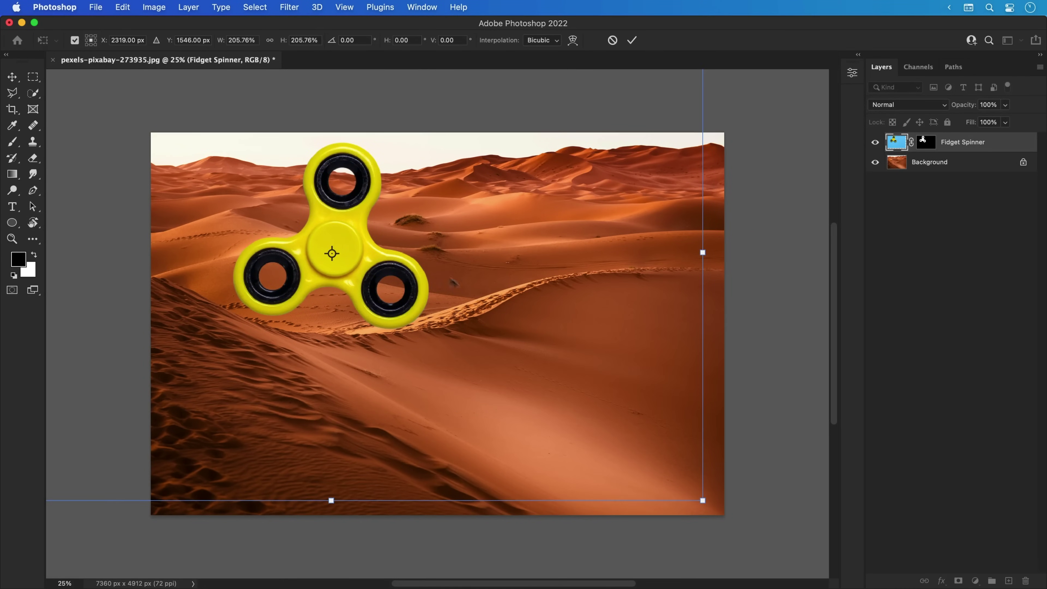
drag(453, 282, 554, 356)
key(super+minus)
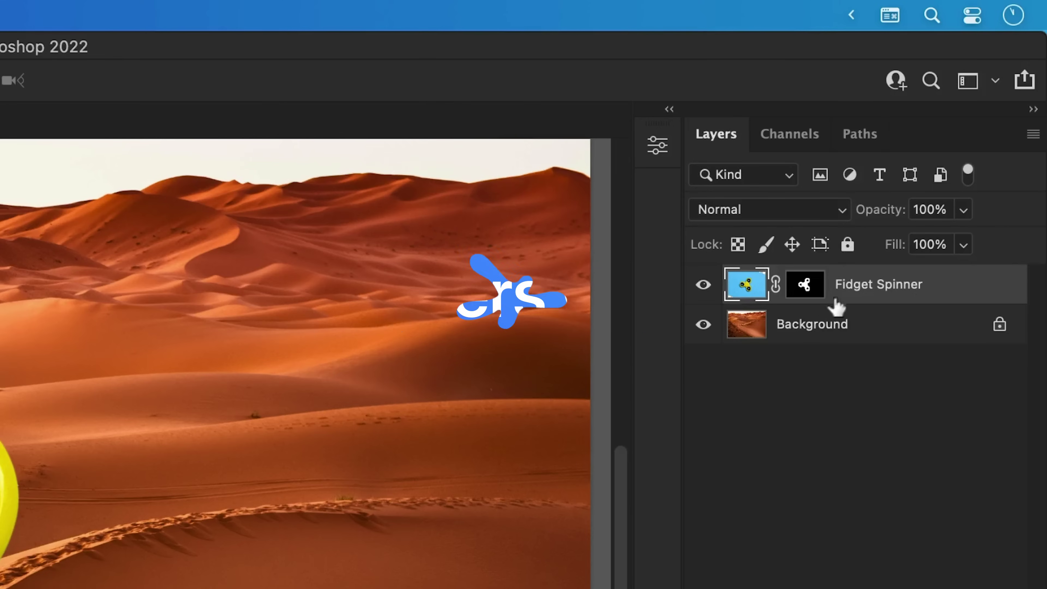
Convert the Fidget Spinner layer to a smart object and set black as foreground
right_click(855, 289)
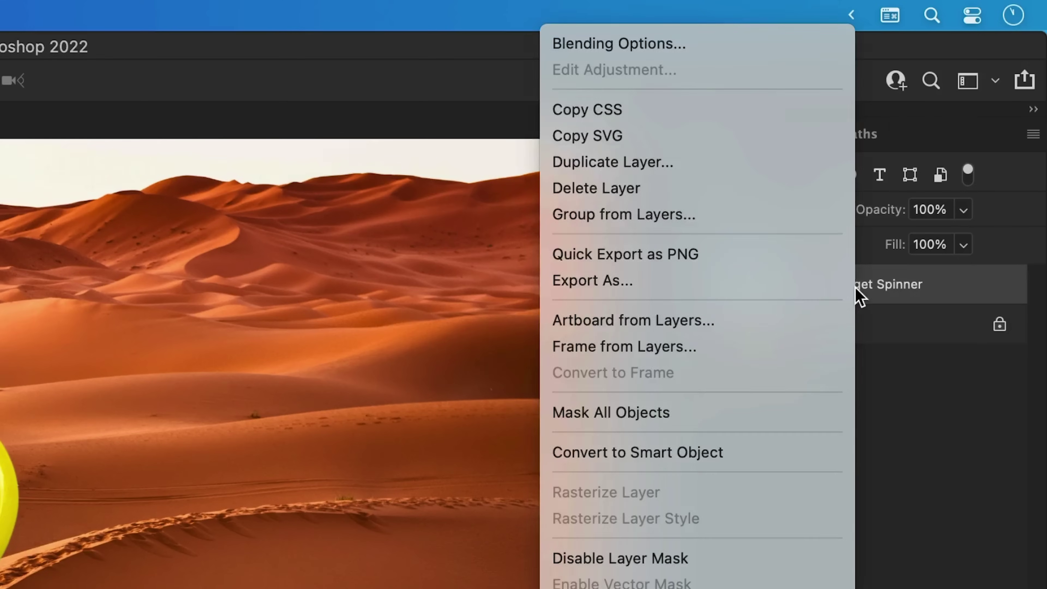
click(774, 453)
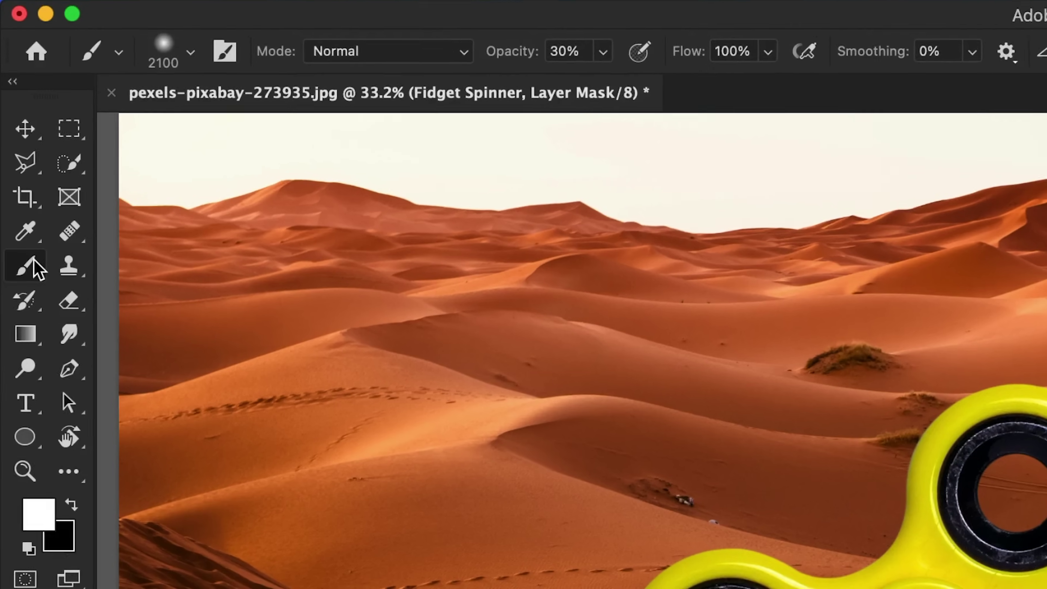
key(x)
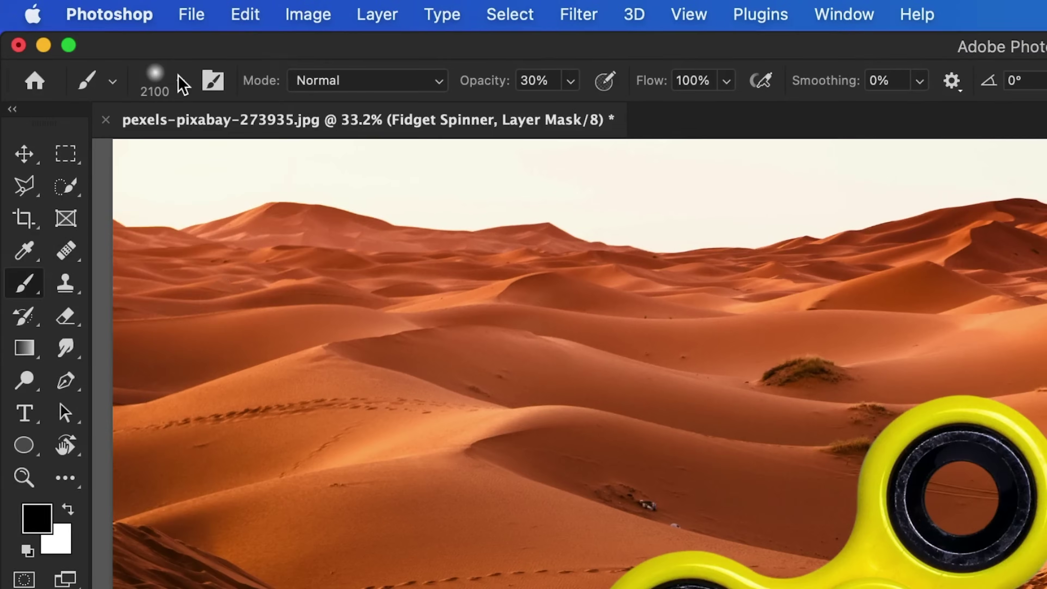
Set the brush to a small Soft Round tip at 100% opacity
click(180, 83)
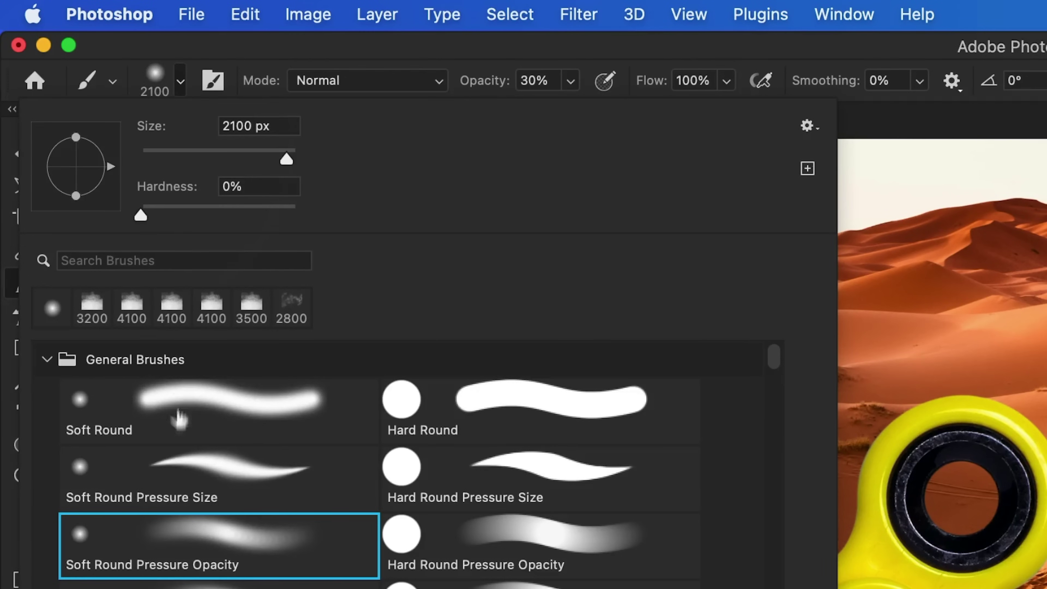
click(175, 545)
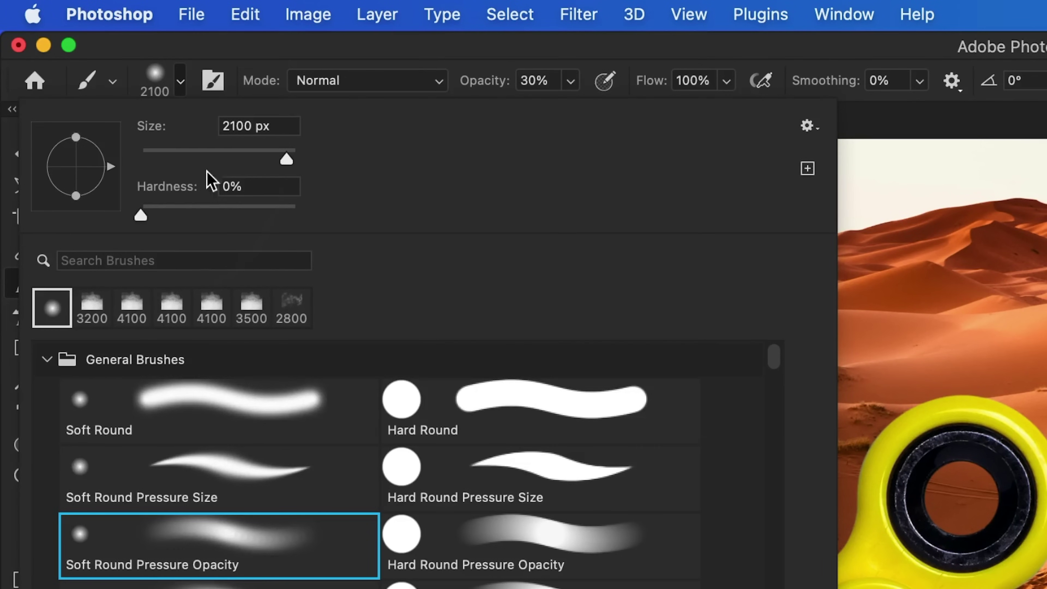
drag(213, 152, 187, 152)
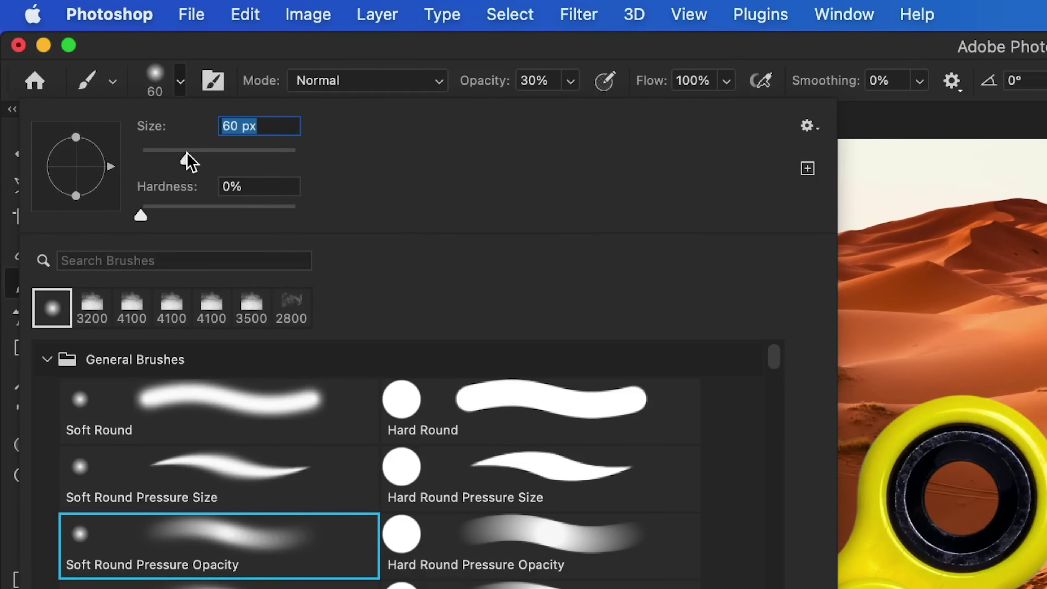
click(182, 98)
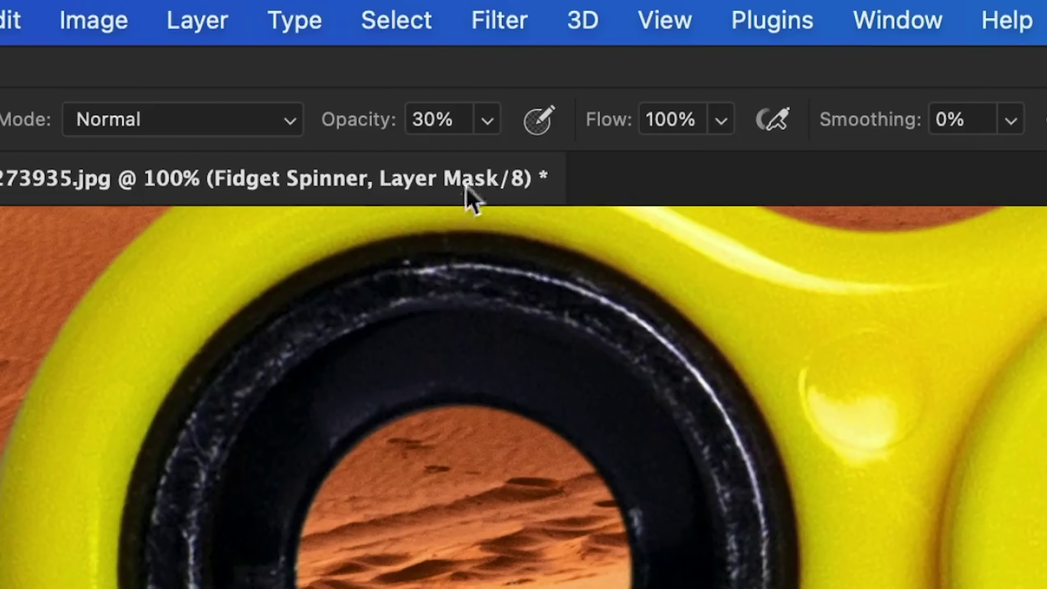
click(570, 80)
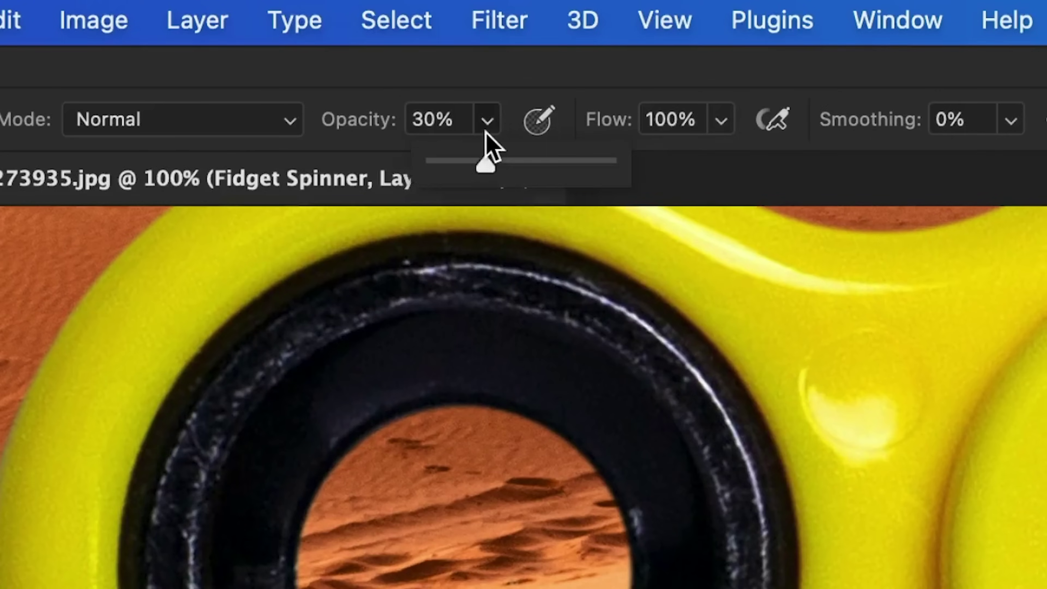
drag(486, 167, 620, 170)
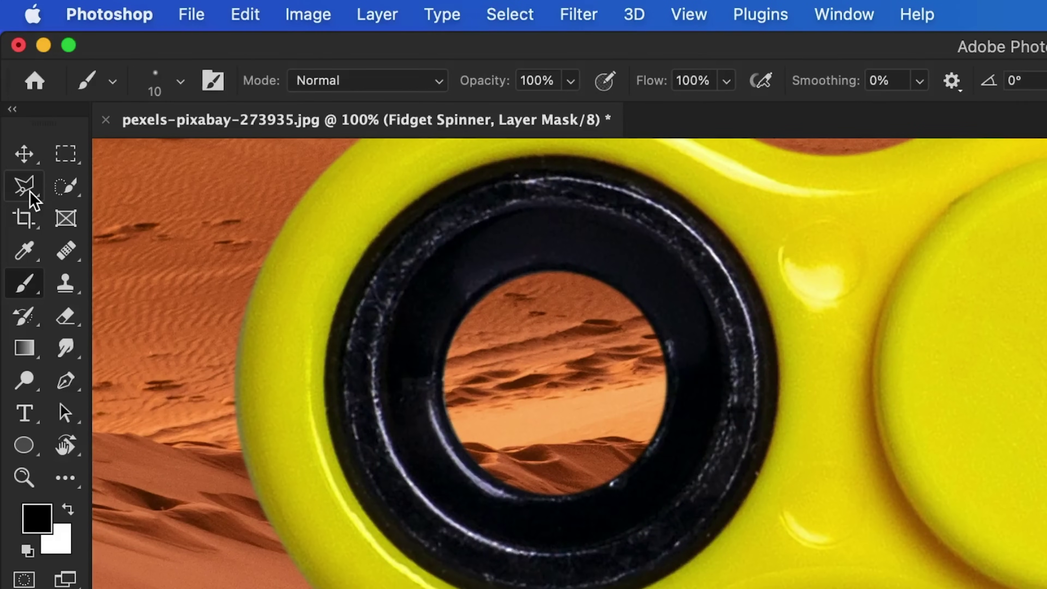
Lasso the spinner's lower arm and paint it black on the mask so it sinks into the dune
click(30, 192)
click(63, 185)
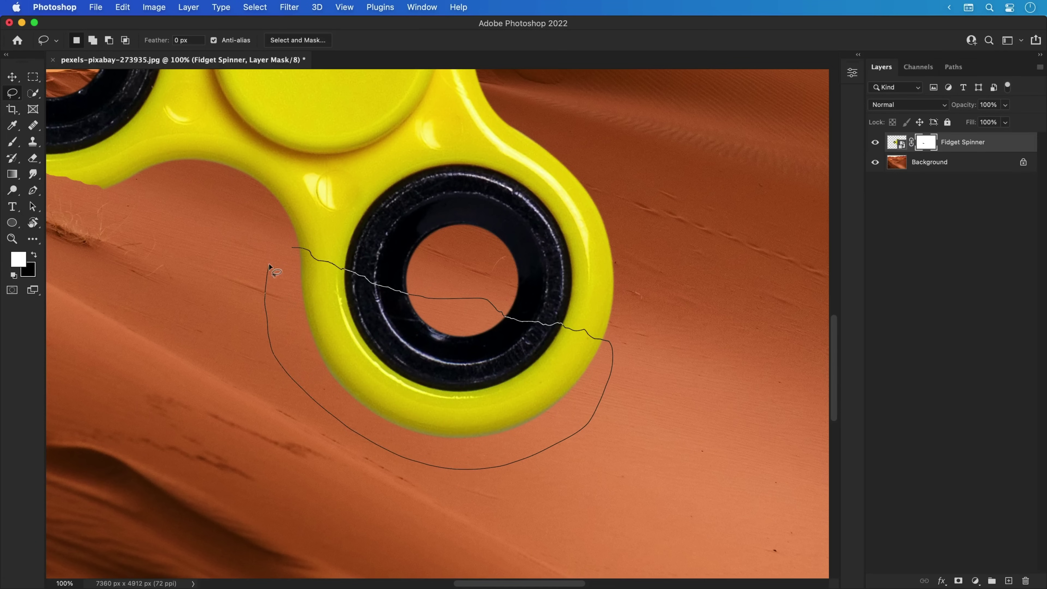
drag(269, 265, 270, 265)
key(b)
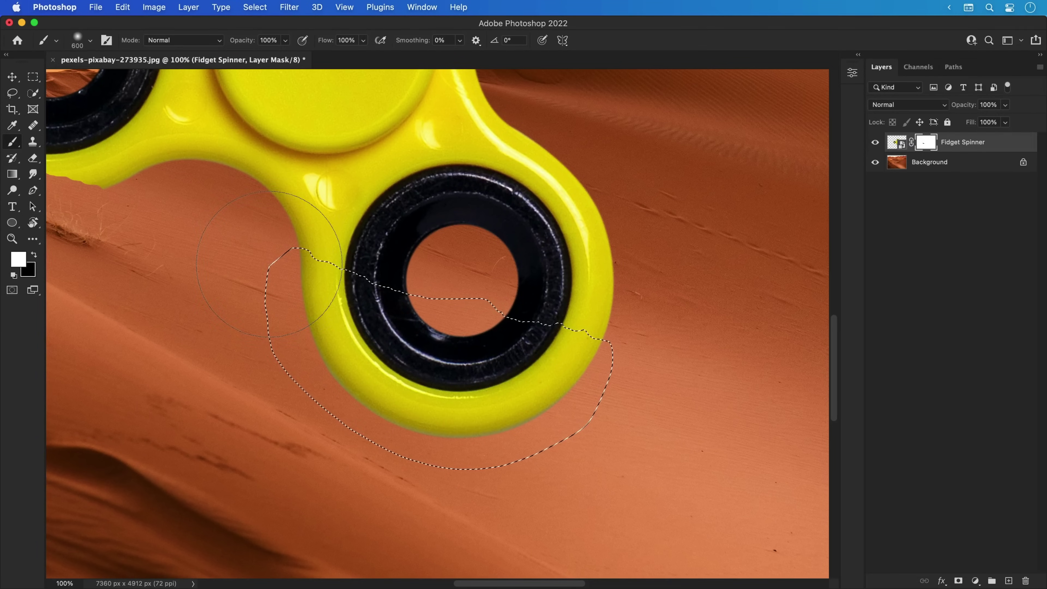
key(x)
mouse_move(297, 359)
mouse_down()
mouse_move(371, 380)
mouse_move(300, 348)
mouse_move(371, 396)
mouse_move(338, 371)
mouse_up()
key(ctrl+d)
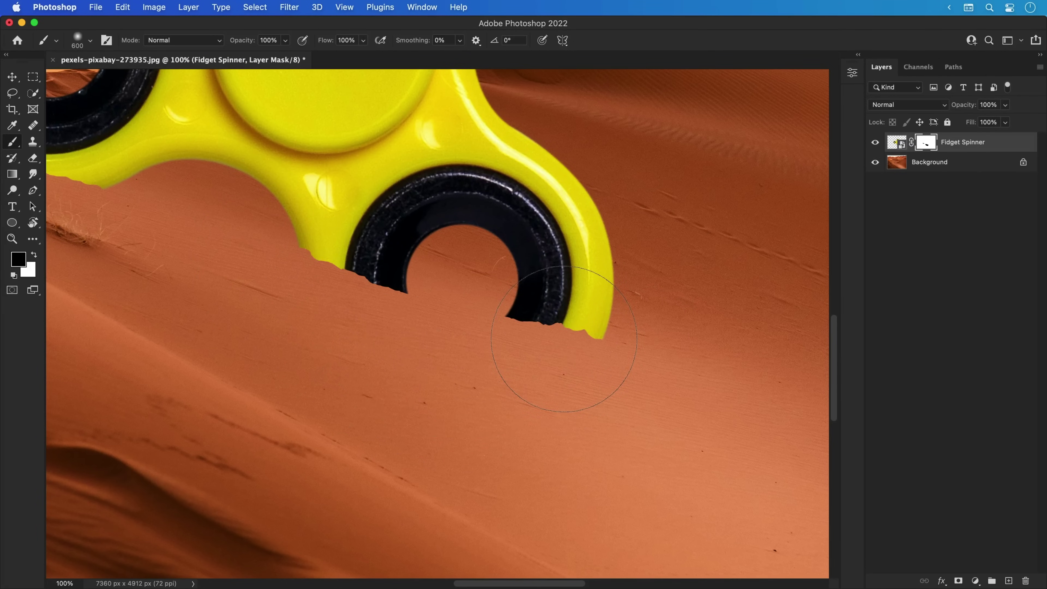
key(ctrl+0)
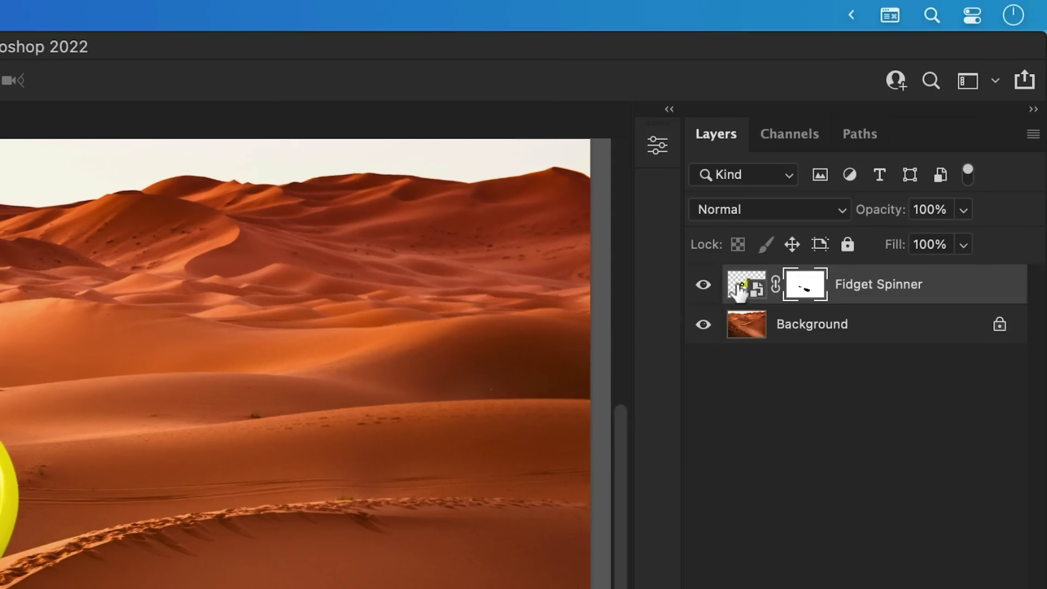
Rotate the spinner about 13° and nudge it slightly lower into the dune
click(892, 142)
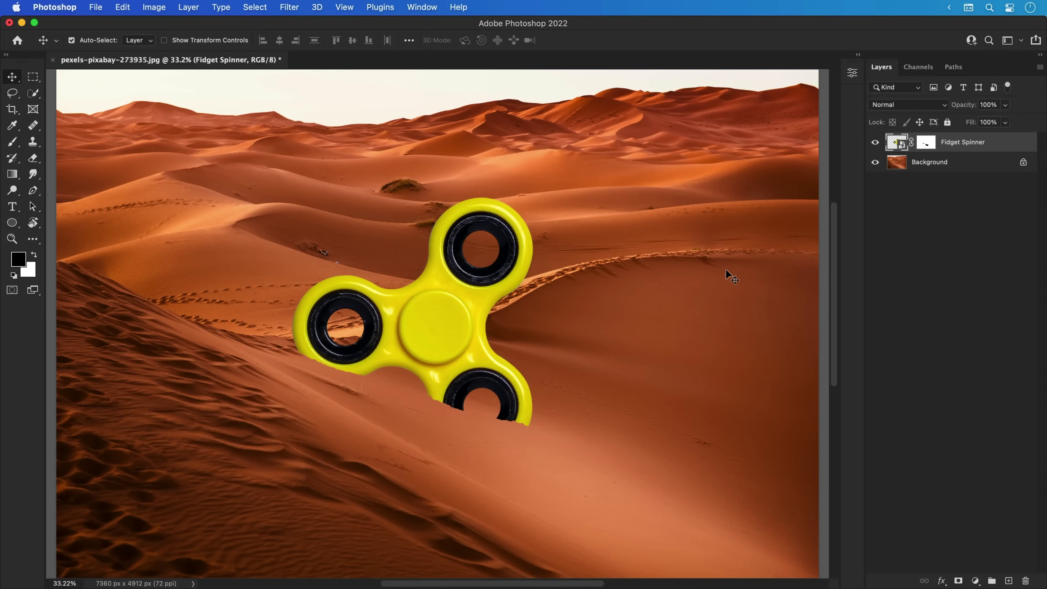
key(ctrl+t)
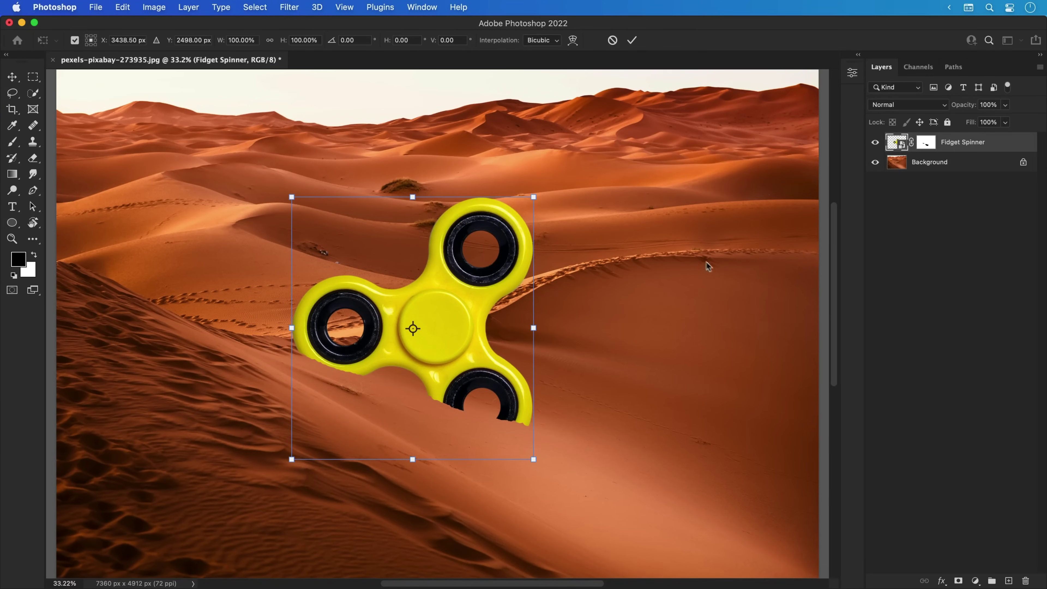
drag(571, 203, 534, 276)
drag(578, 248, 545, 276)
key(Return)
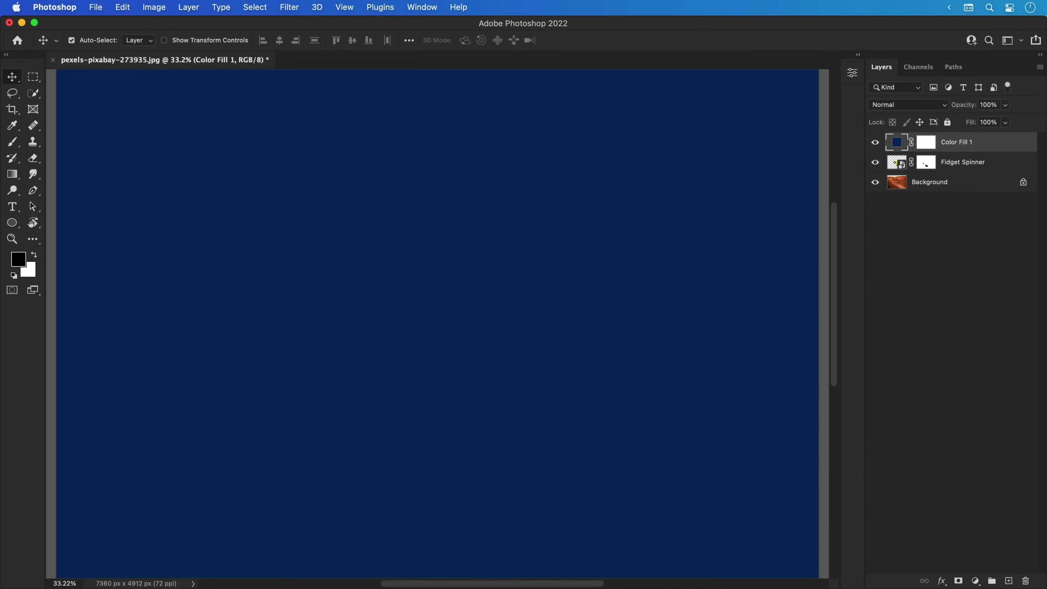
Clip Color Fill 1 to the Fidget Spinner and set its blend mode to Color
alt+click(946, 156)
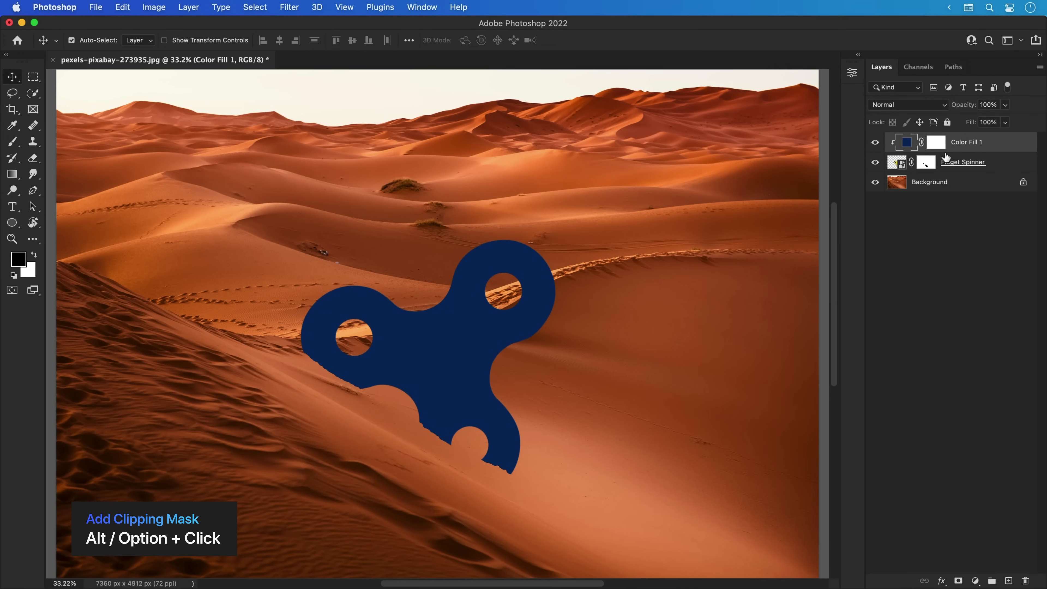
click(911, 105)
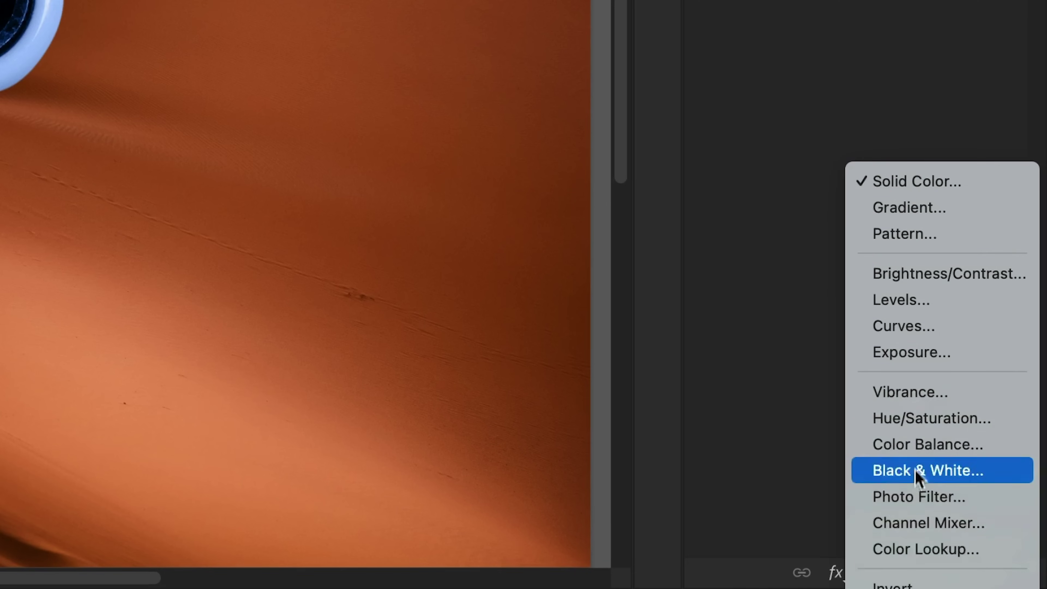
Desaturate with a Hue/Saturation layer at -100, then add an Exposure layer to darken the spinner
click(921, 424)
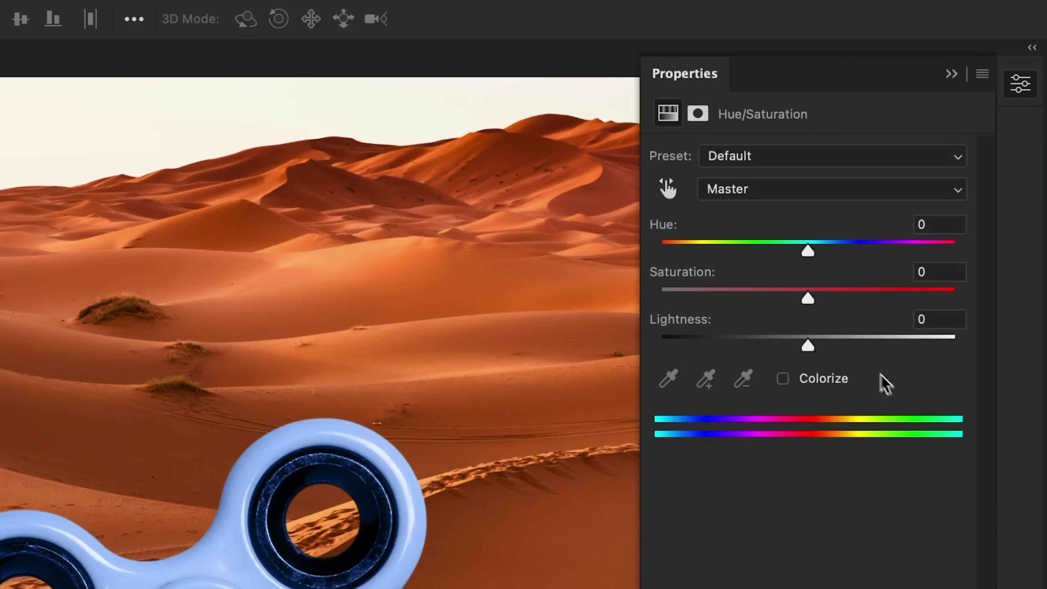
drag(808, 304, 659, 300)
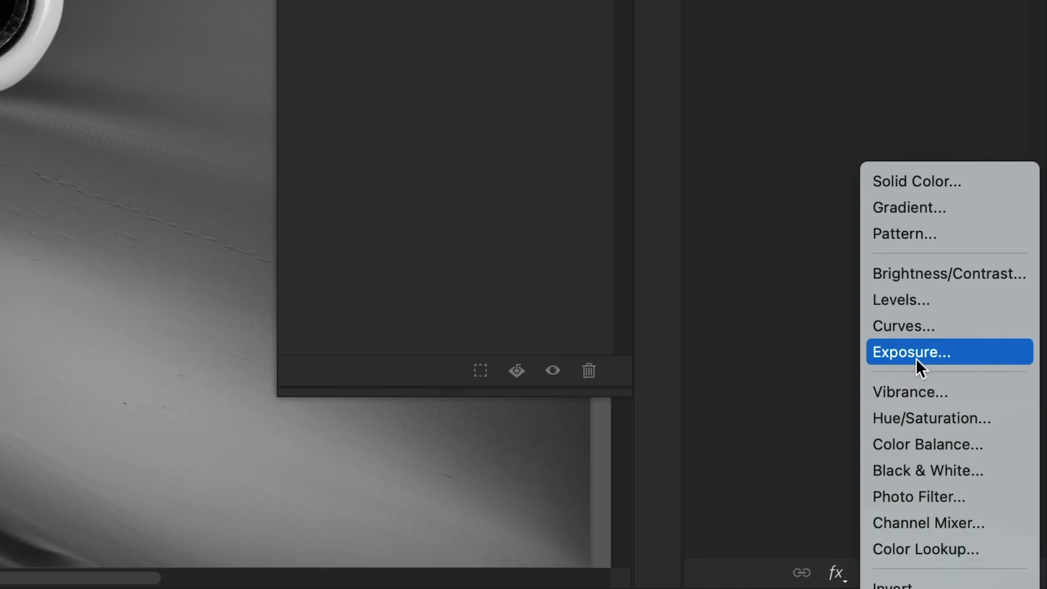
click(911, 352)
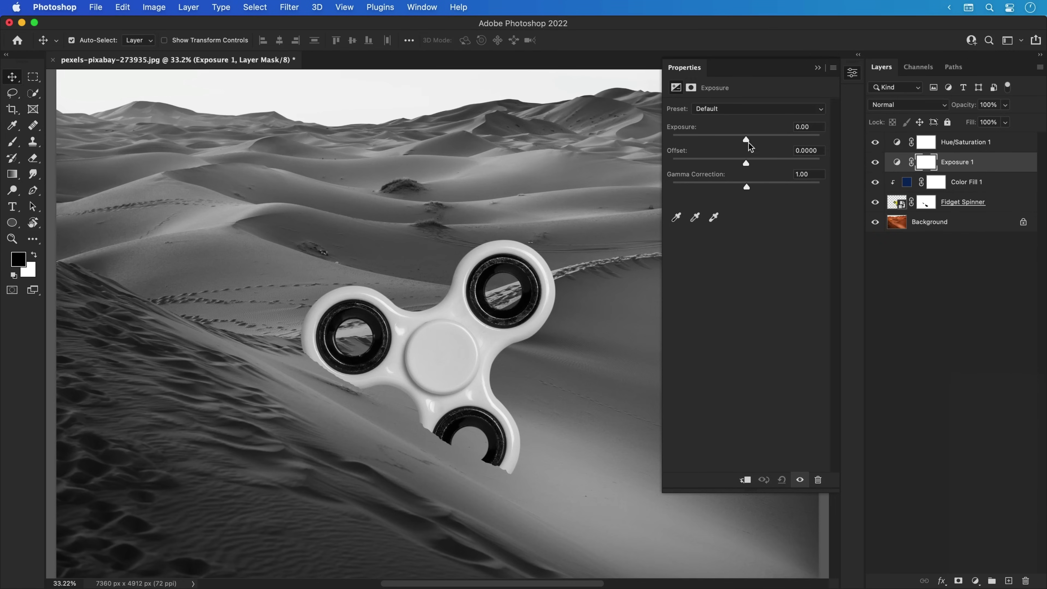
drag(748, 141, 730, 141)
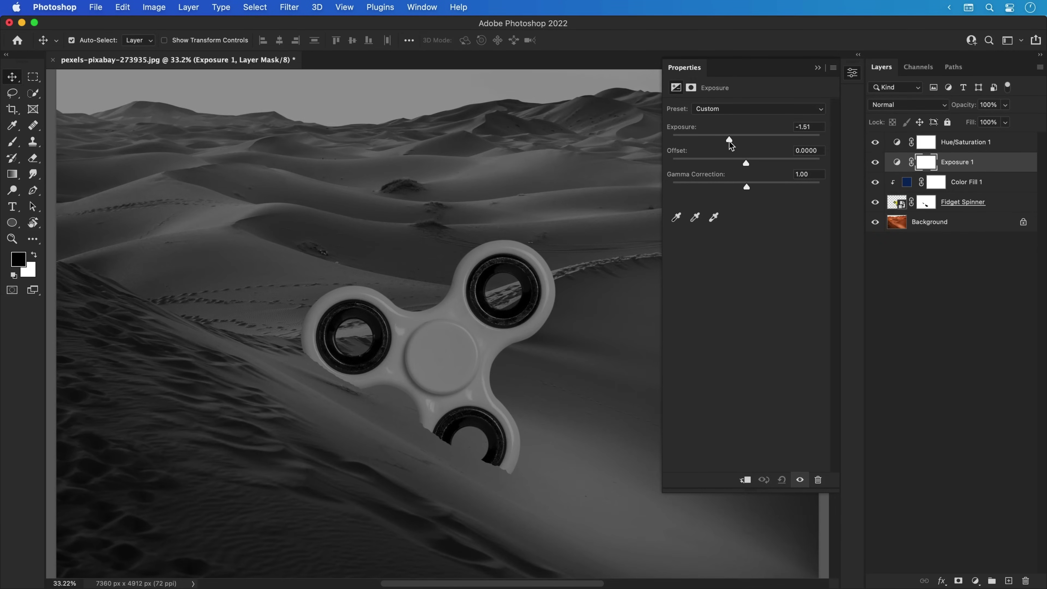
drag(747, 188, 765, 193)
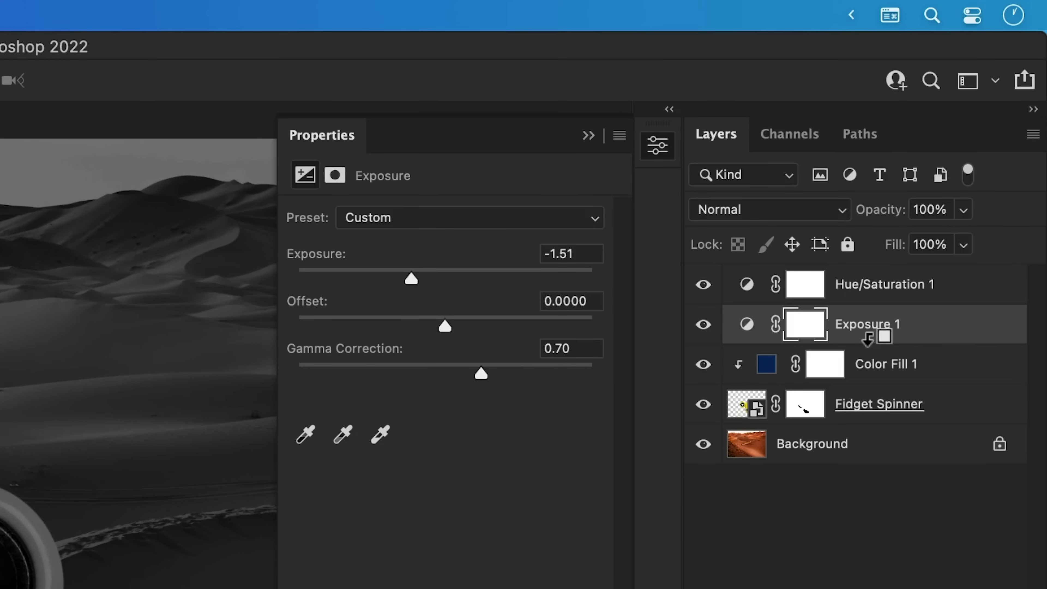
Clip the Exposure layer to the spinner at -1.96 exposure and 0.78 gamma, and compare before/after
alt+click(958, 171)
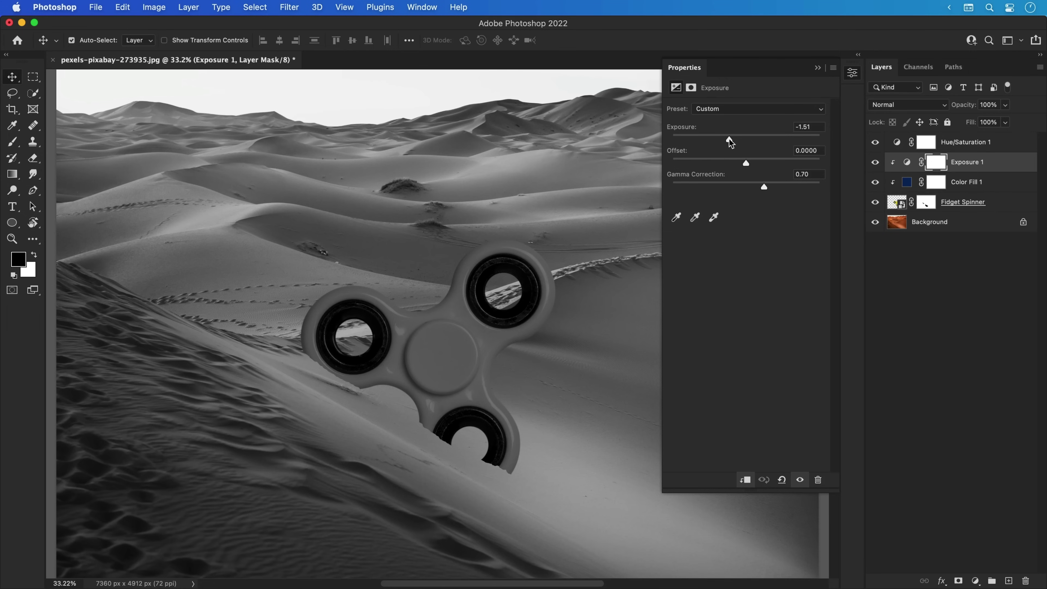
drag(730, 142, 726, 142)
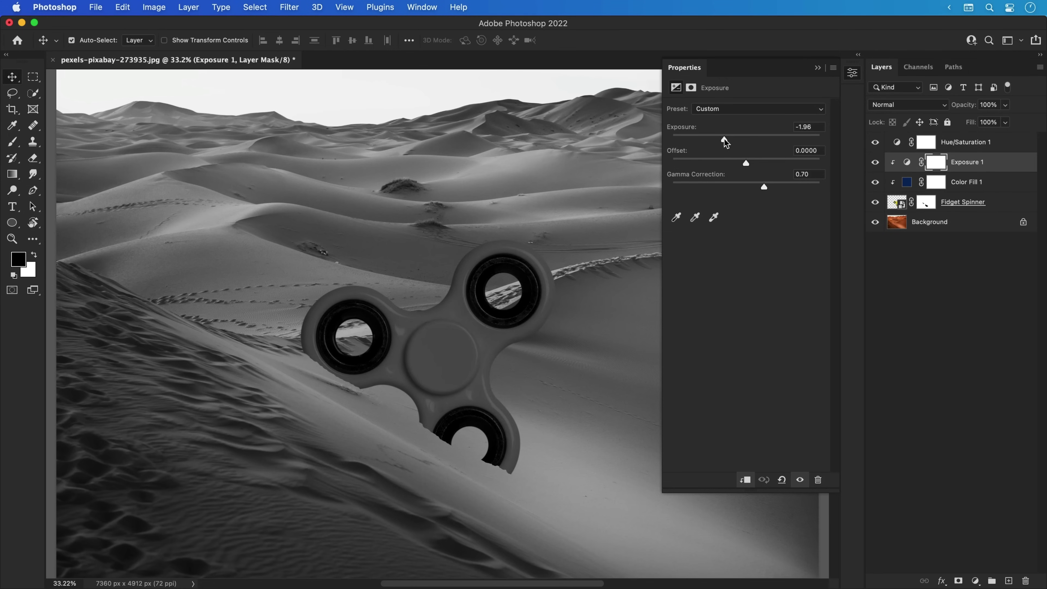
drag(763, 187, 759, 189)
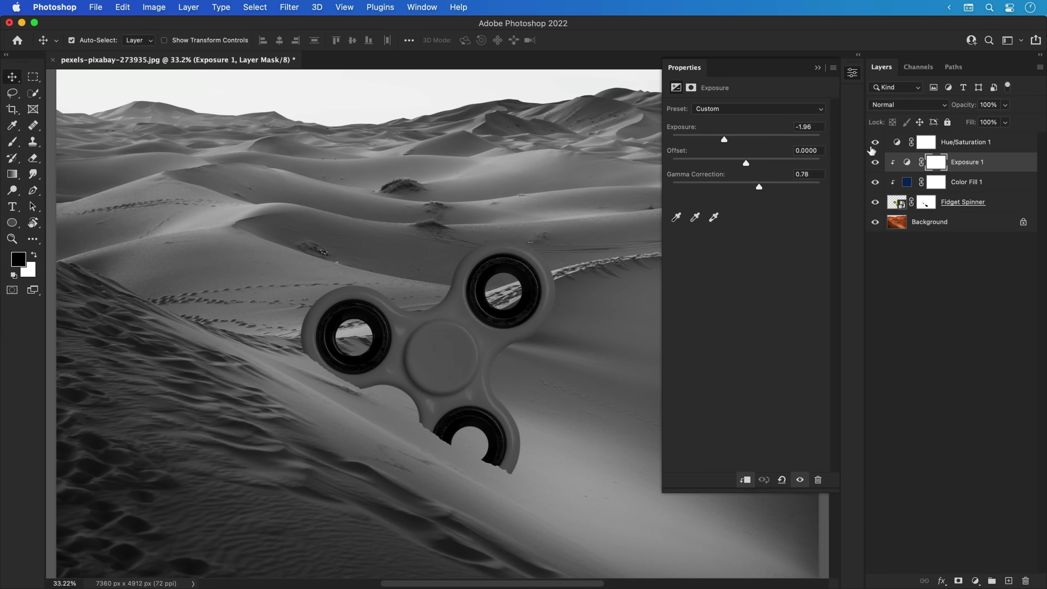
click(876, 163)
click(875, 162)
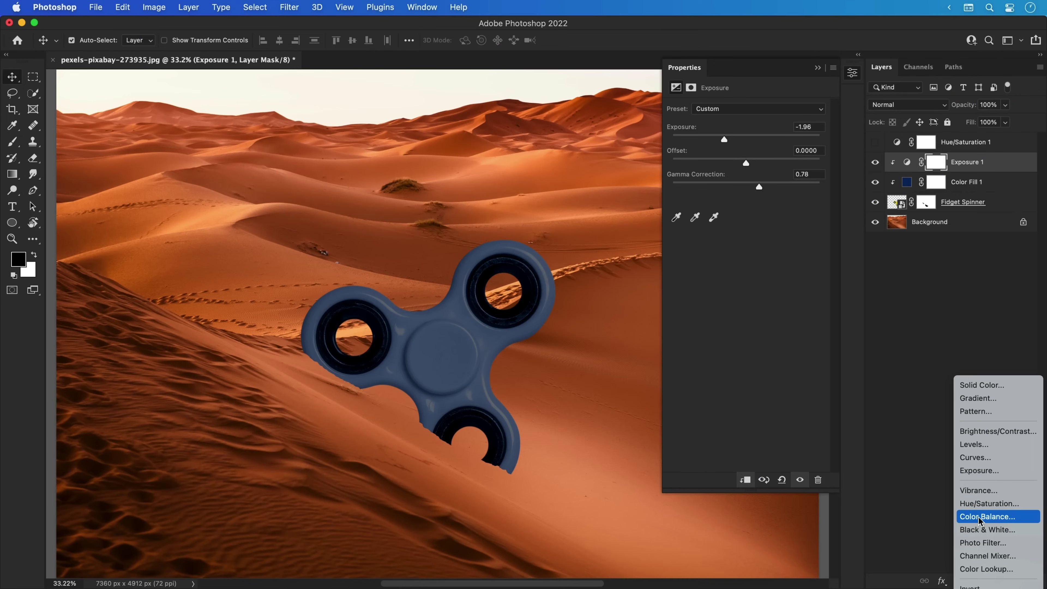
Clip a Color Balance layer to the spinner, pushing midtones +32 red and -31 yellow, and tweak shadows
click(980, 521)
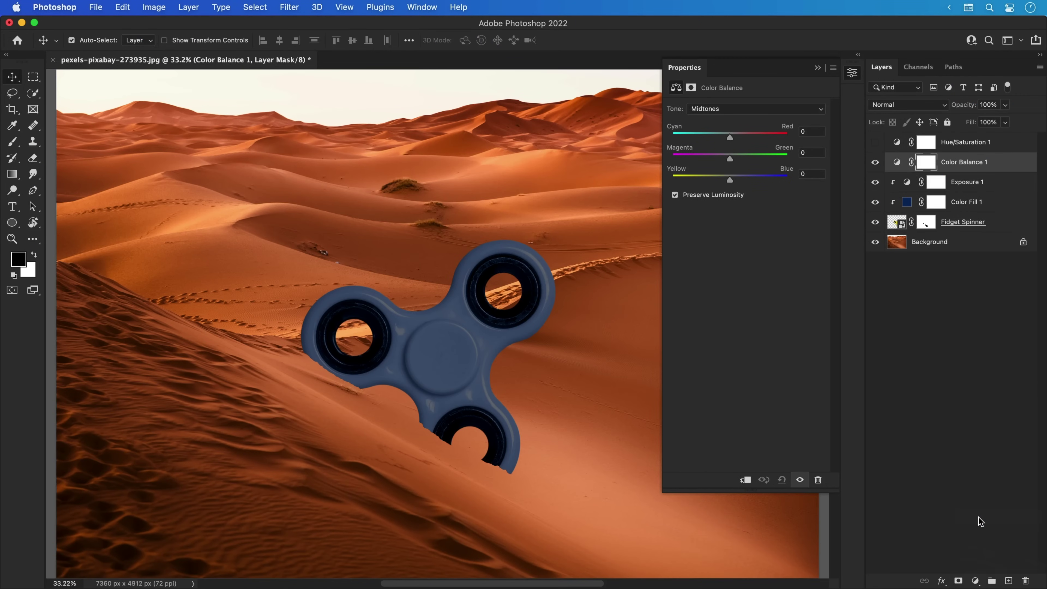
click(747, 481)
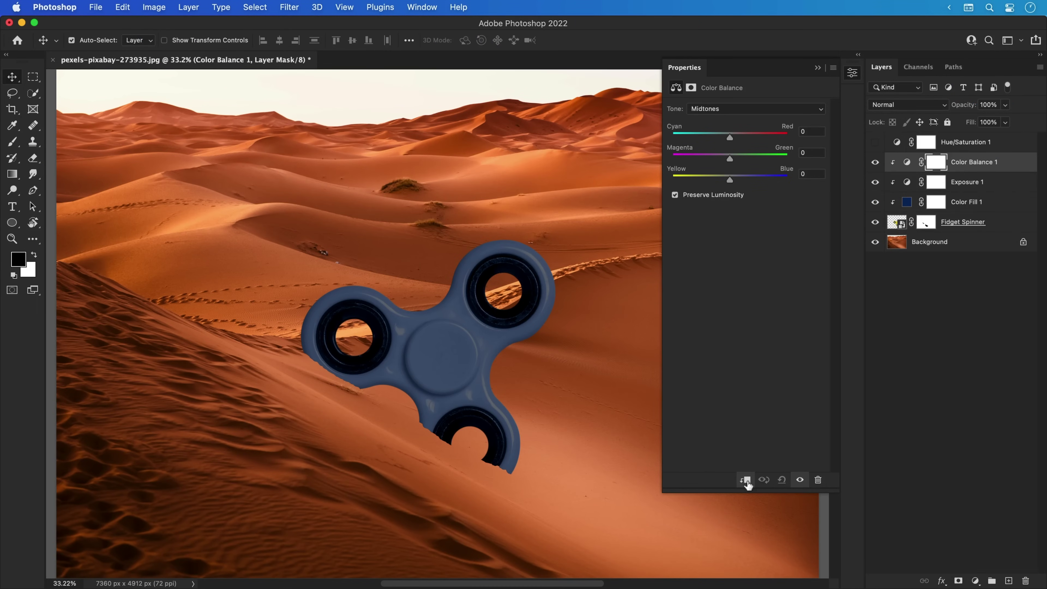
drag(731, 181, 711, 180)
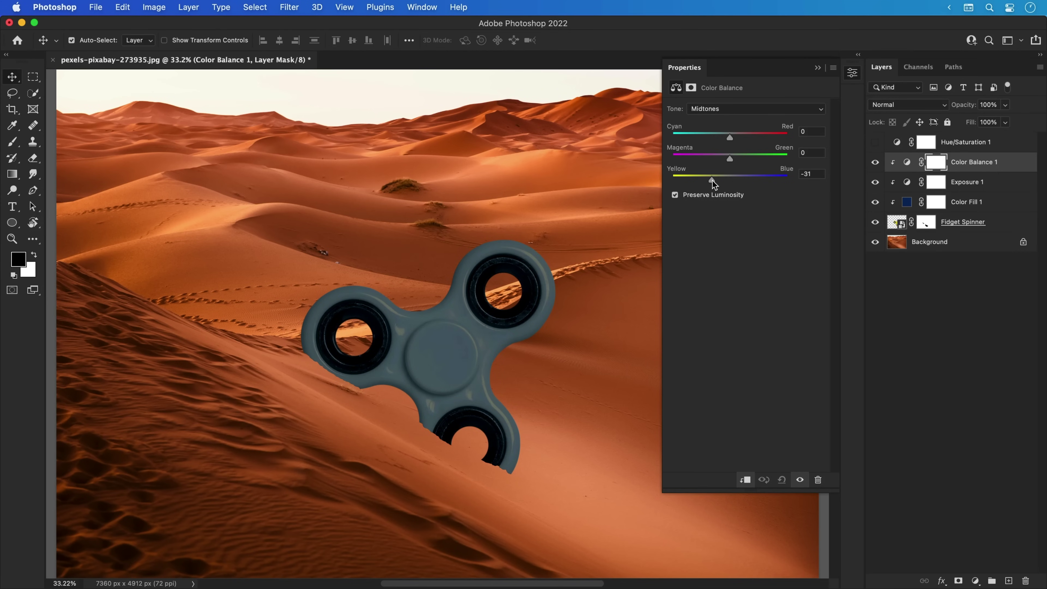
drag(730, 138, 736, 136)
click(730, 109)
click(731, 100)
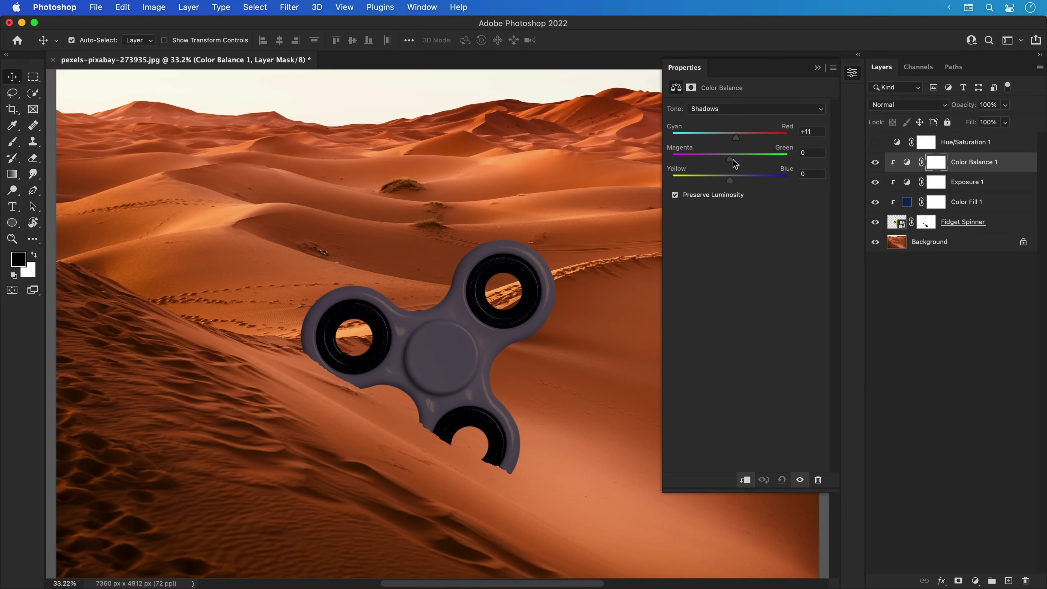
mouse_move(730, 180)
mouse_down()
mouse_move(704, 180)
mouse_move(721, 181)
mouse_up()
Warm the Color Balance highlights slightly toward red, fine-tune their yellow/blue, and compare before/after
click(725, 109)
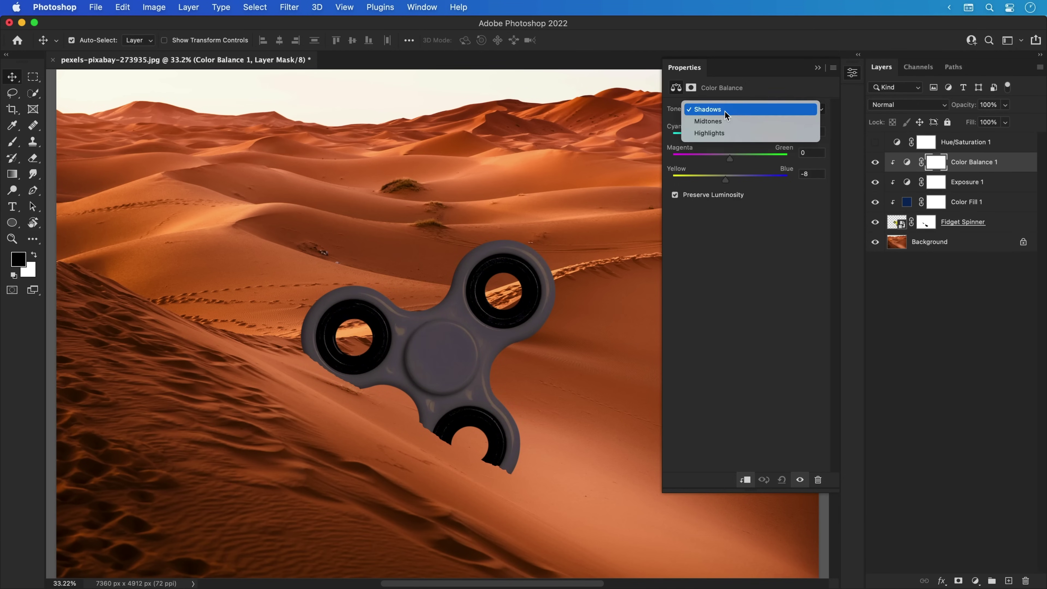
click(719, 133)
drag(747, 138, 734, 137)
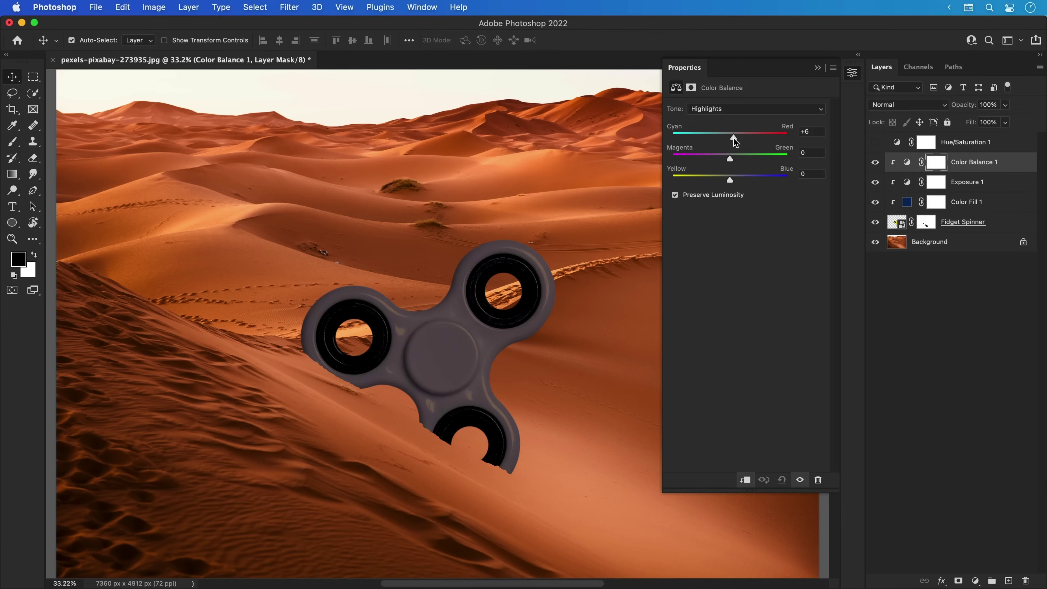
mouse_move(727, 181)
mouse_down()
mouse_move(736, 182)
mouse_move(724, 182)
mouse_up()
click(852, 75)
click(875, 162)
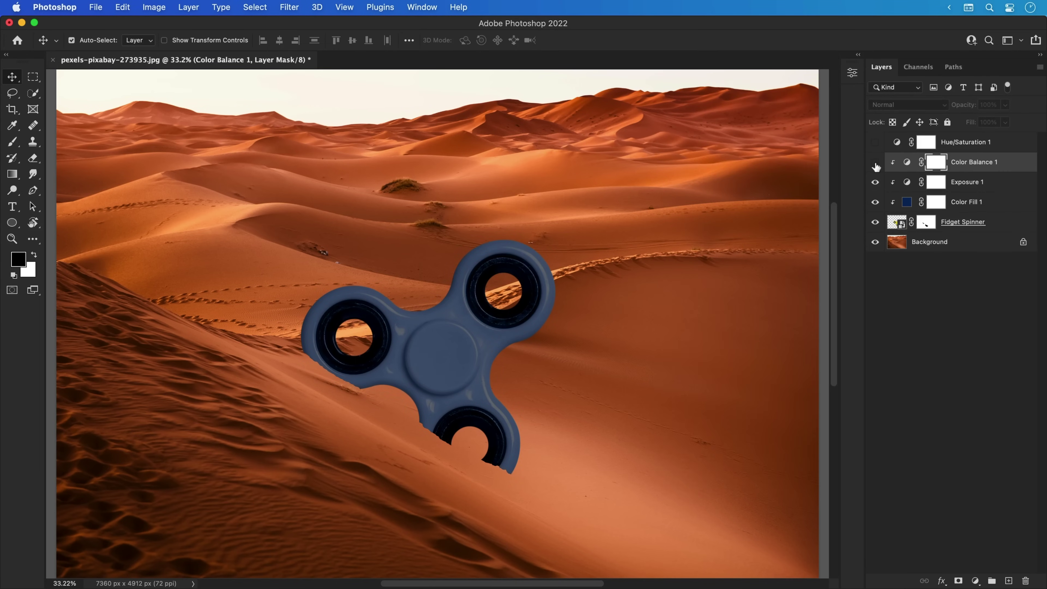
click(875, 163)
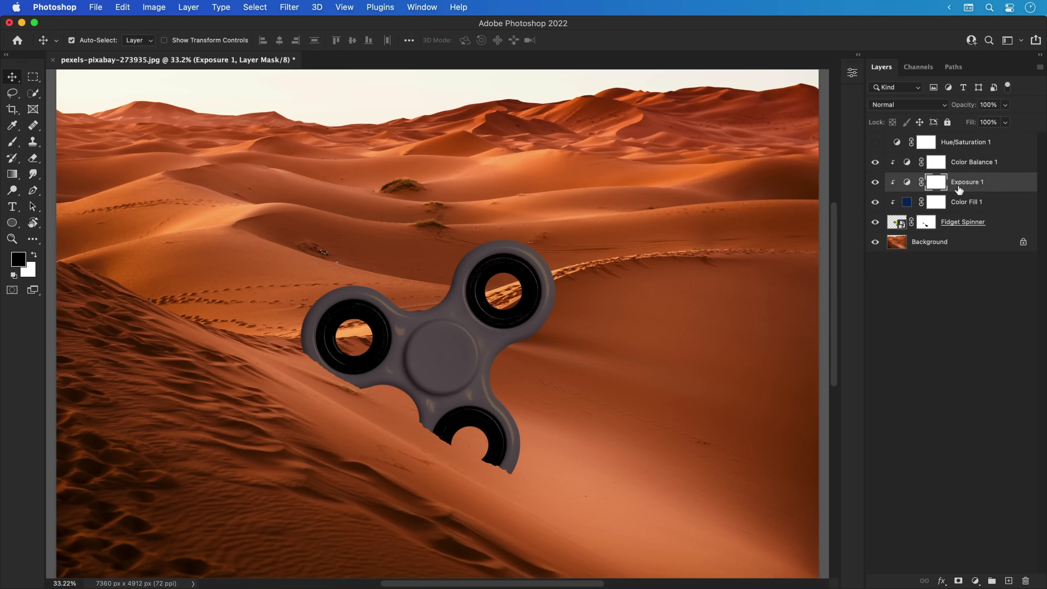
Duplicate Exposure 1 with an inverted mask, clipped to the spinner, at -3.08 exposure
key(super+j)
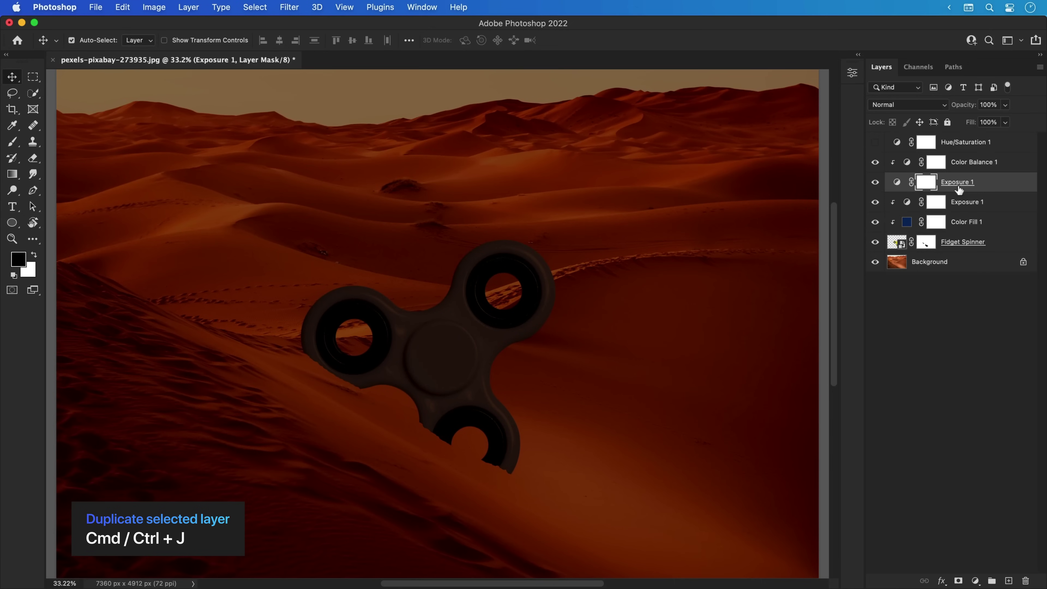
key(super+i)
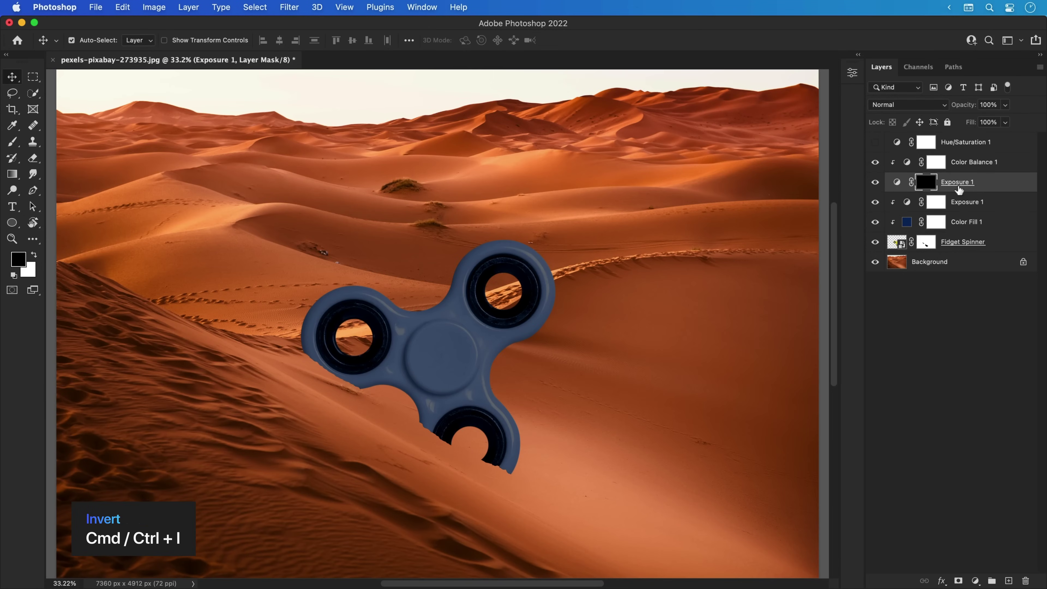
alt+click(972, 192)
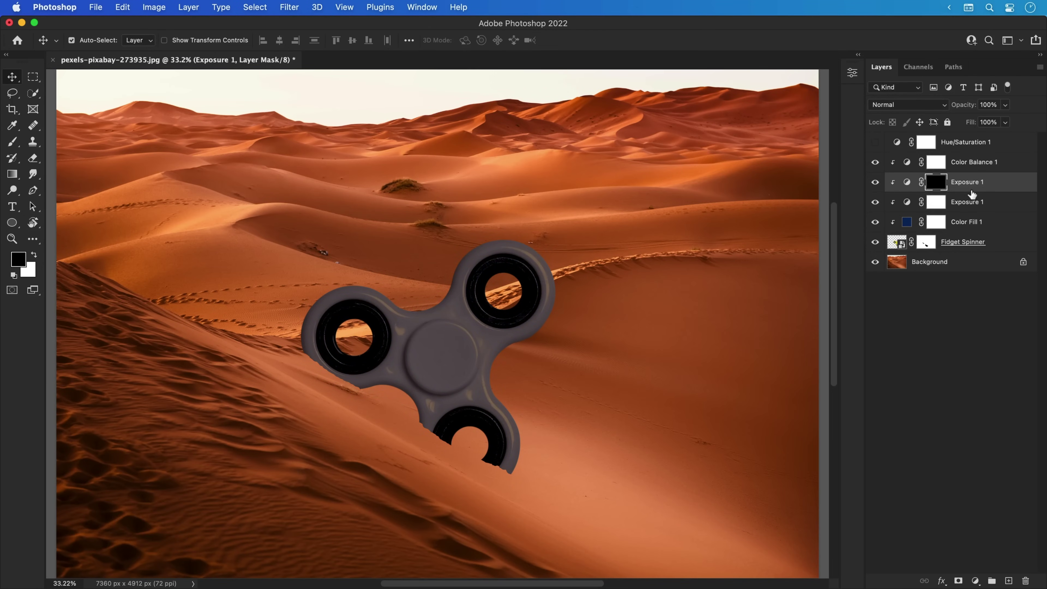
double_click(908, 183)
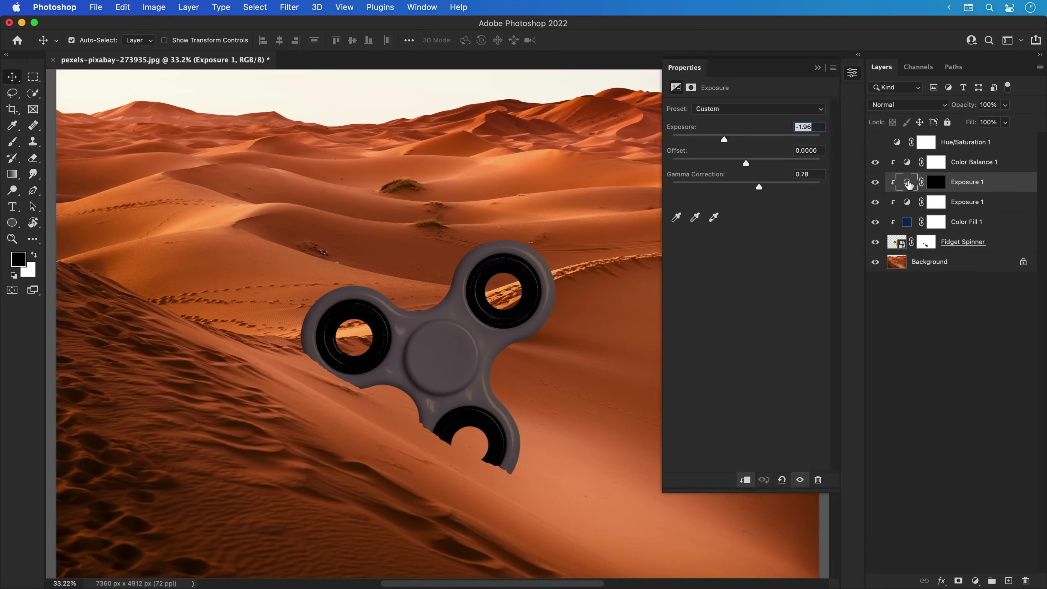
drag(722, 141, 714, 141)
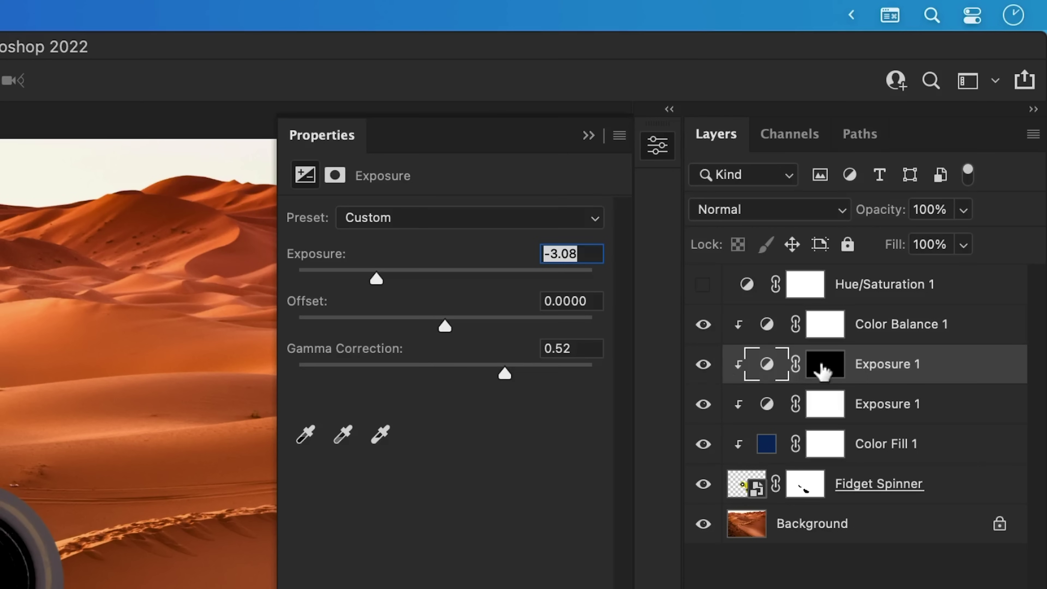
Paint white on the duplicate's mask with a 1000 px brush along the spinner's right side
click(936, 182)
key(b)
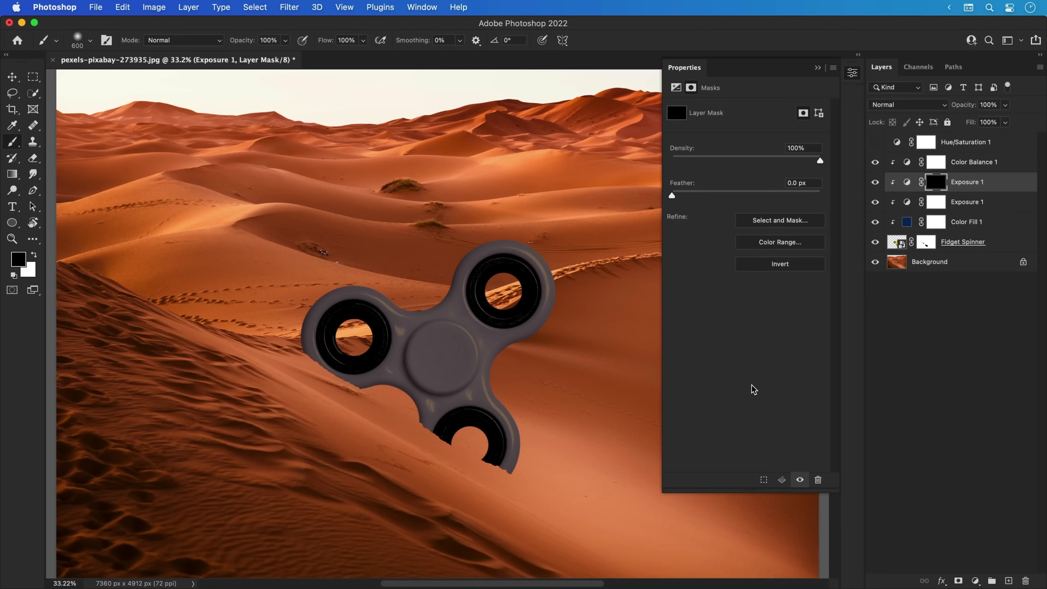
key(x)
mouse_move(348, 372)
mouse_down()
mouse_move(330, 361)
mouse_move(366, 415)
mouse_move(362, 382)
mouse_move(325, 363)
mouse_move(334, 371)
mouse_up()
key(super+z)
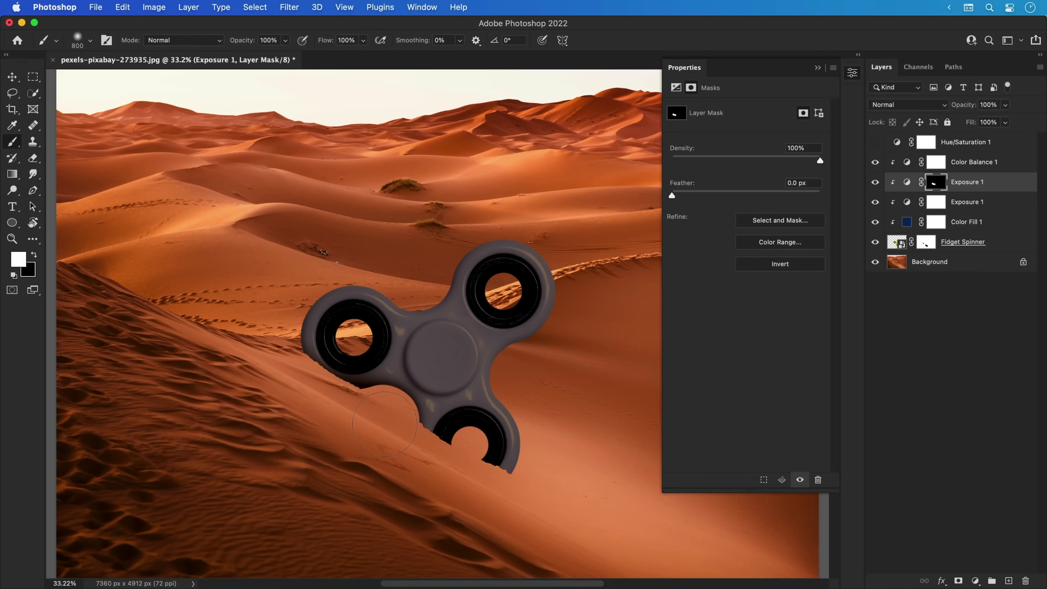
key(bracketright)
key(bracketright)
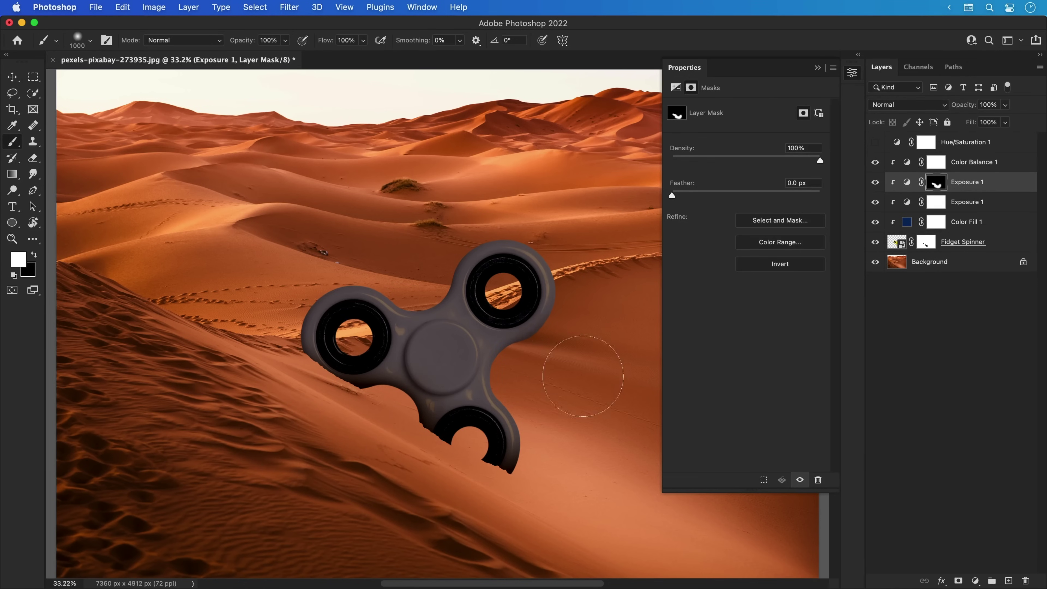
mouse_move(549, 374)
mouse_down()
mouse_move(533, 351)
mouse_move(542, 374)
mouse_up()
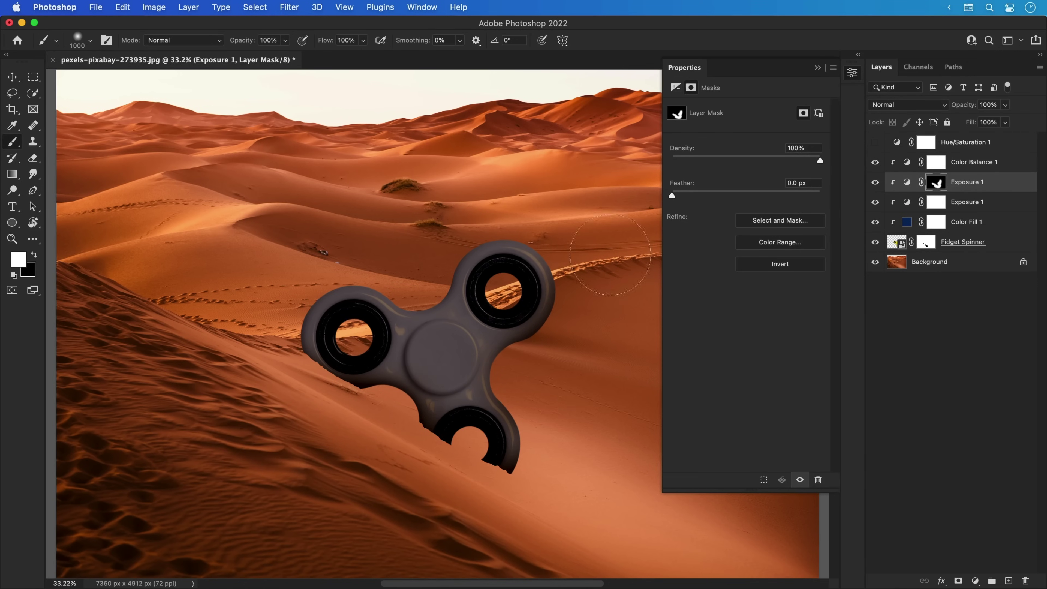
Return to the Move tool and compare the shadow exposure on and off
key(x)
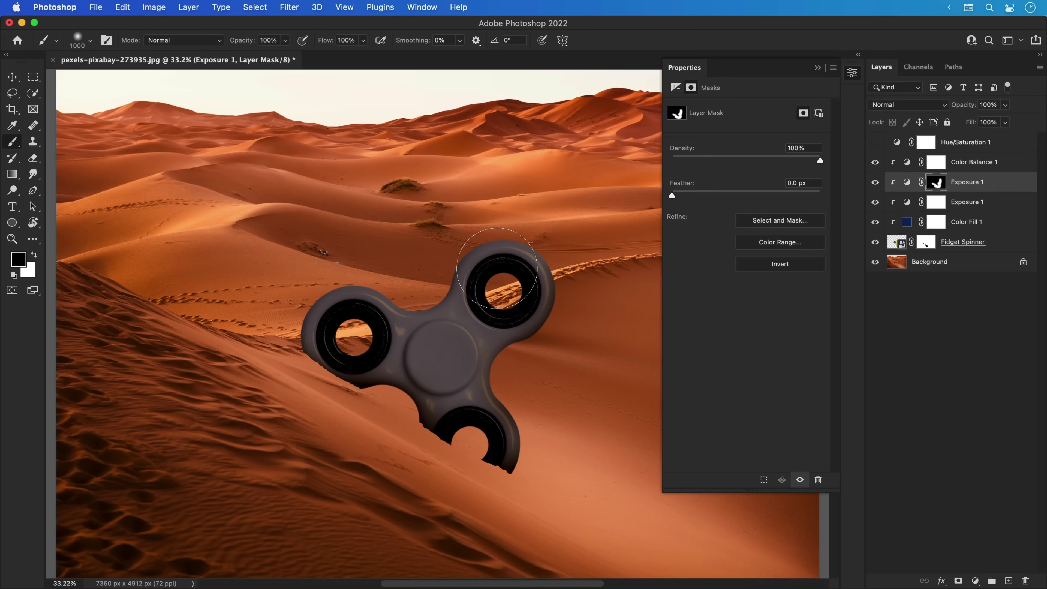
key(x)
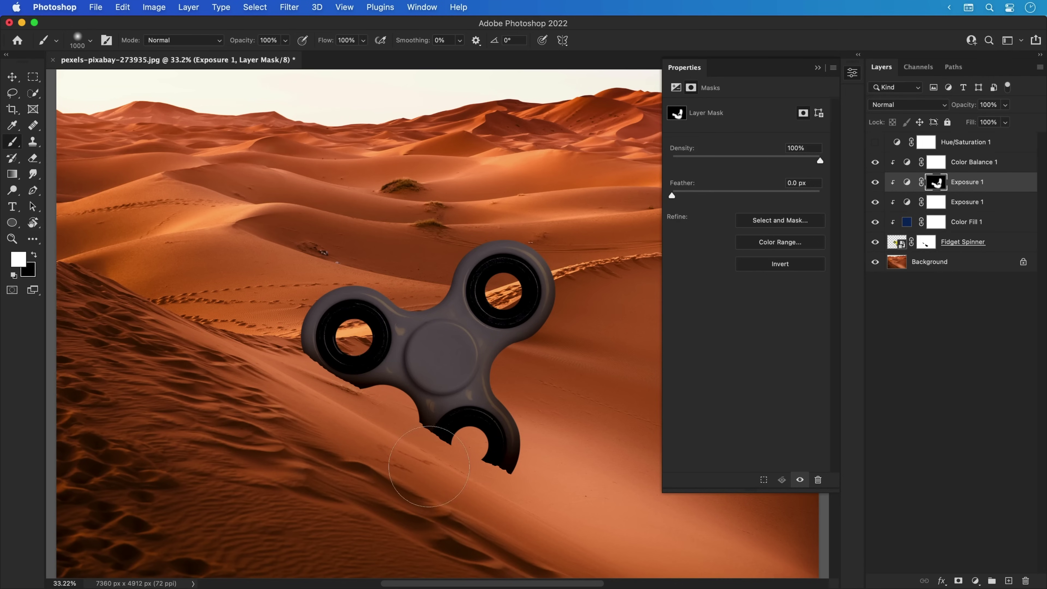
key(v)
click(907, 182)
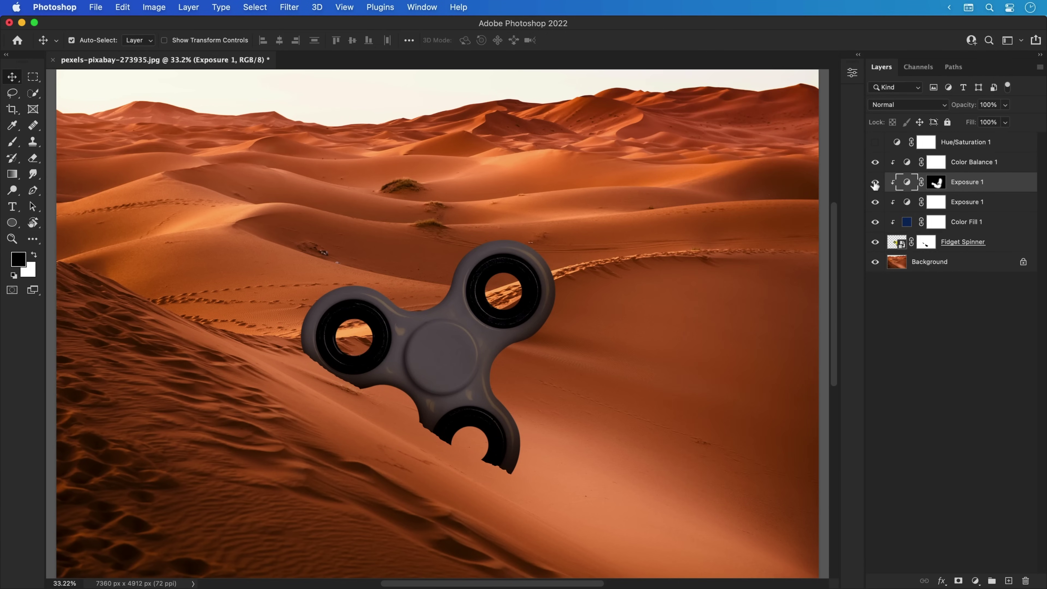
click(875, 185)
click(876, 185)
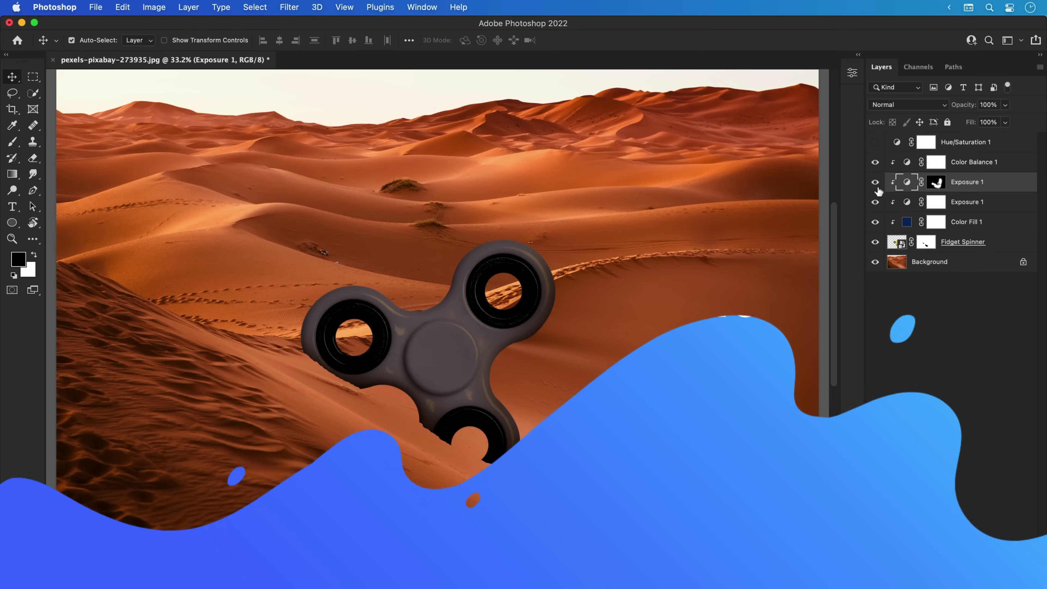
Add a clipped Exposure layer above the Background at -2.07 exposure with gamma fine-tuned
click(928, 262)
click(976, 581)
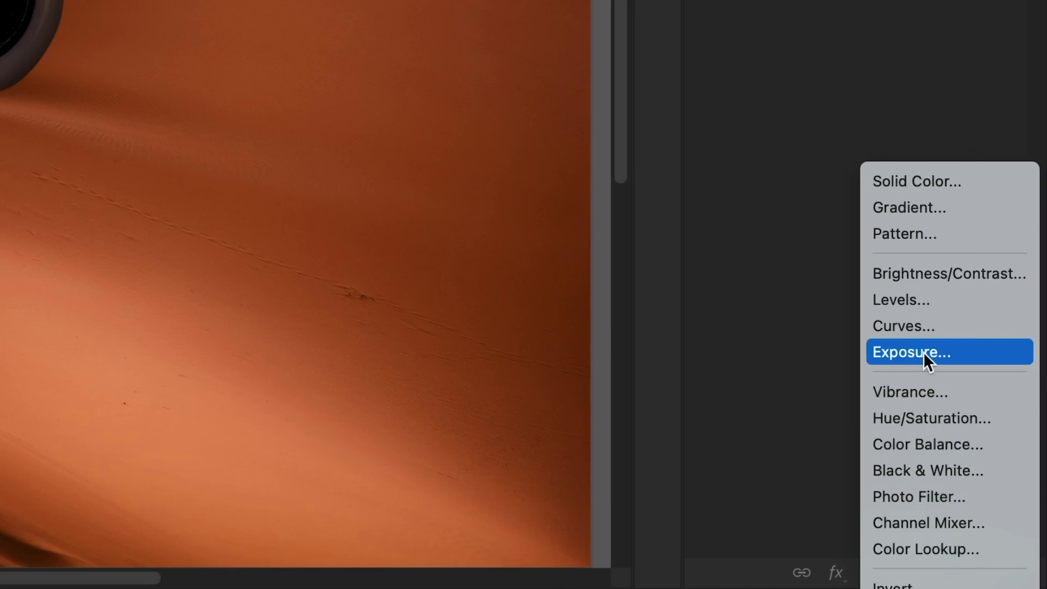
click(986, 471)
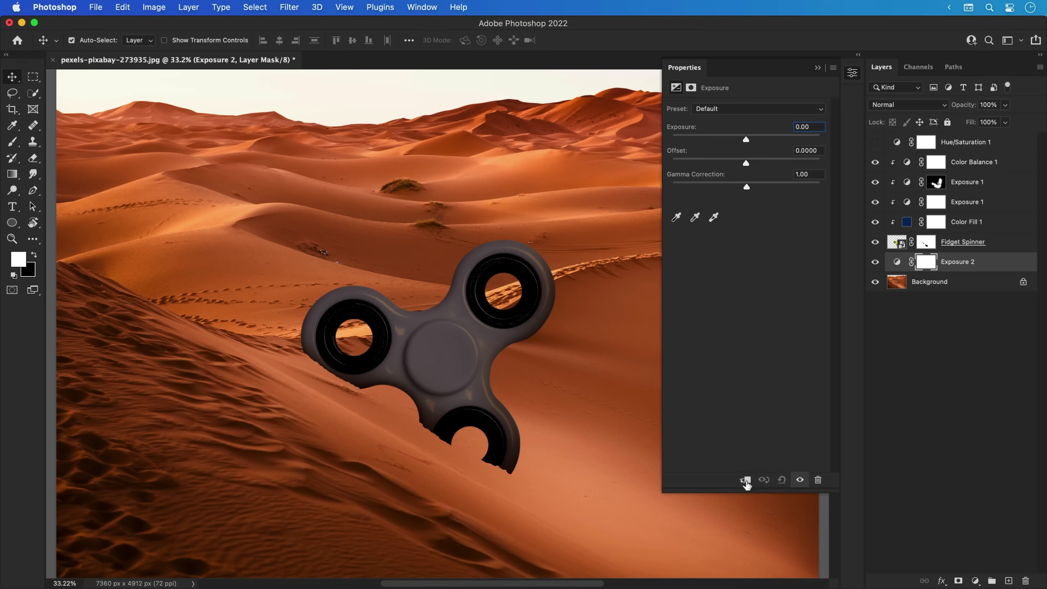
click(446, 374)
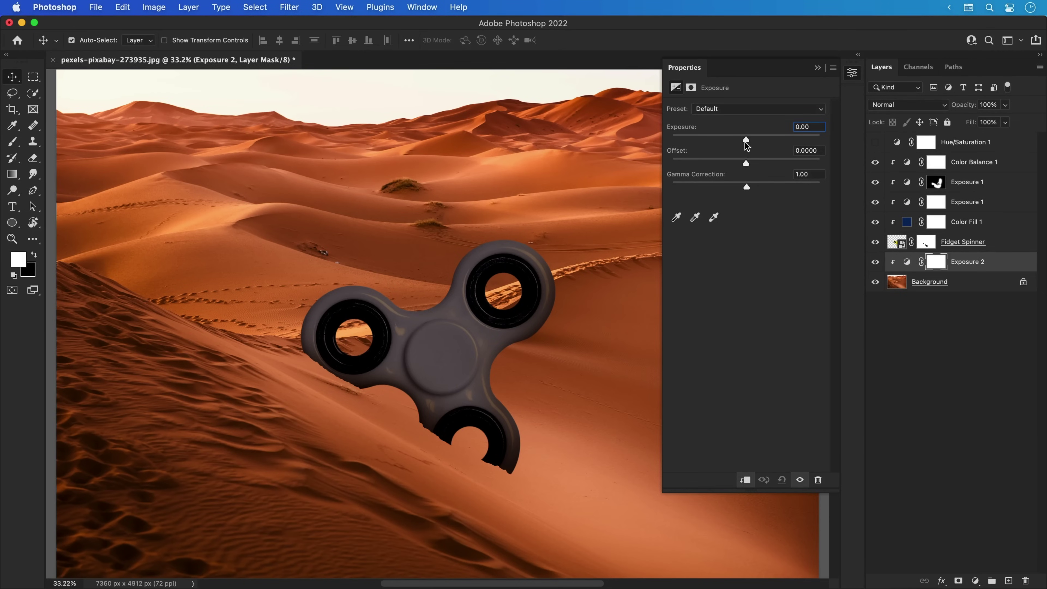
drag(746, 141, 723, 140)
drag(747, 186, 771, 186)
Invert the Exposure 2 mask and dab shadow with a flattened, rotated soft brush tip
key(super+i)
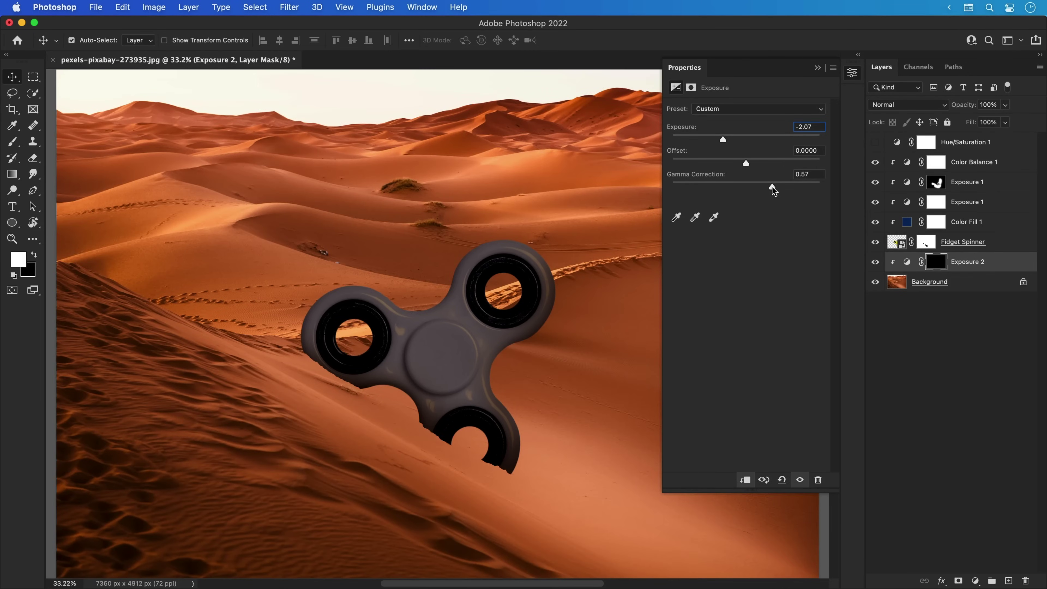
key(b)
click(90, 41)
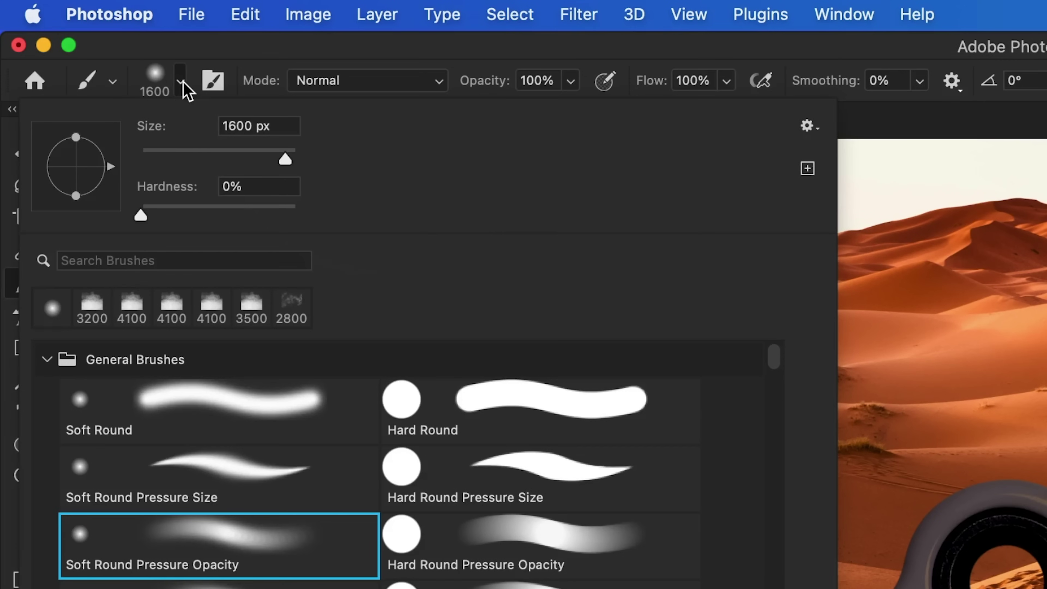
drag(75, 138, 79, 167)
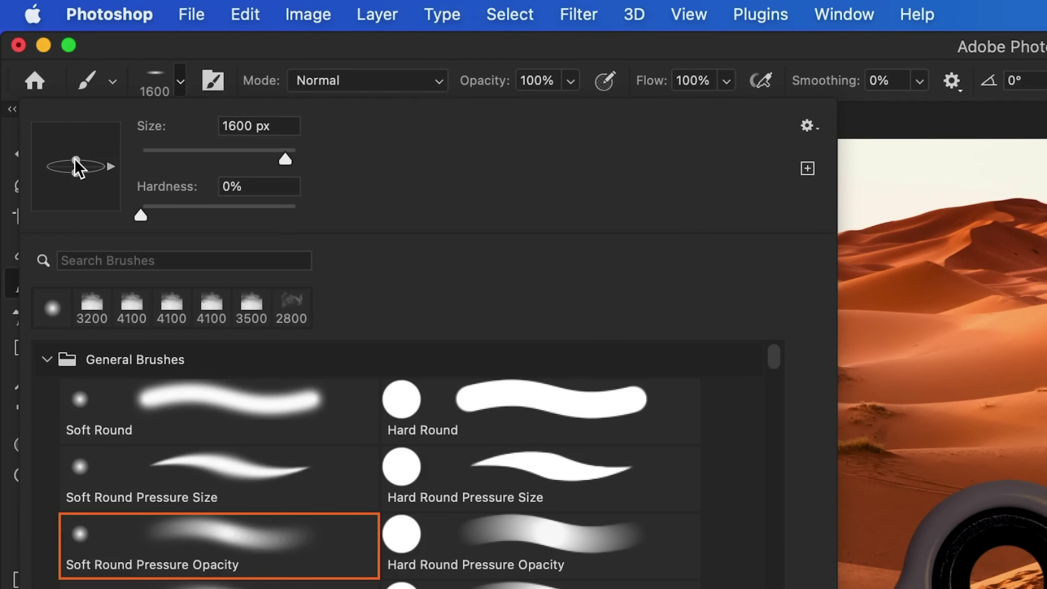
click(180, 88)
key(Right)
key(Right)
key(Right)
key(Right)
key(Right)
key(Right)
key(Right)
key(Right)
key(Right)
key(Right)
key(Right)
key(Right)
key(Right)
key(Right)
key(Right)
key(Right)
key(Right)
key(Right)
key(Right)
key(Right)
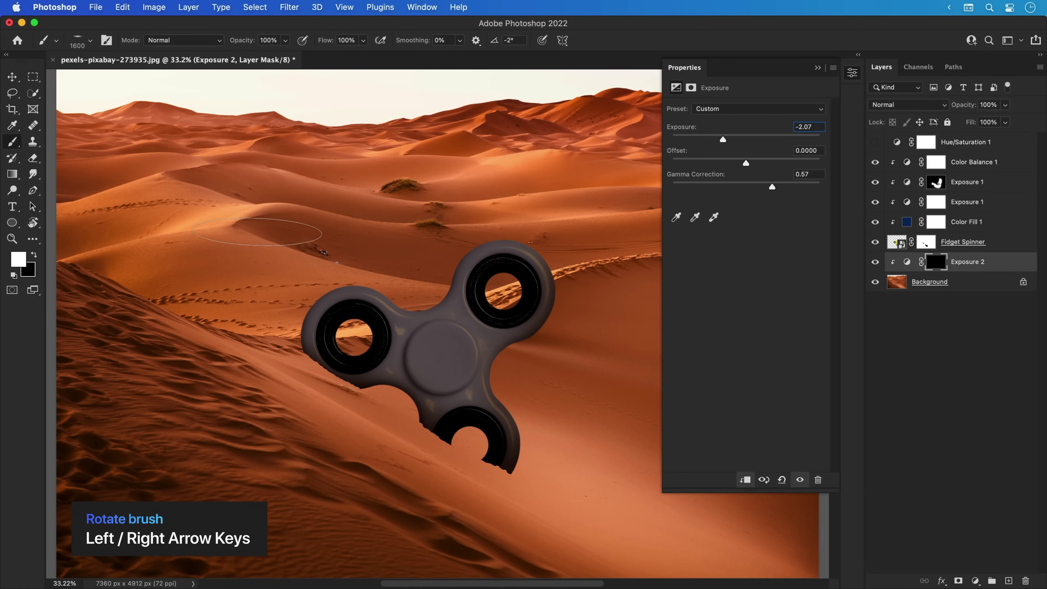
key(Right)
key(Right)
key(Right)
key(Right)
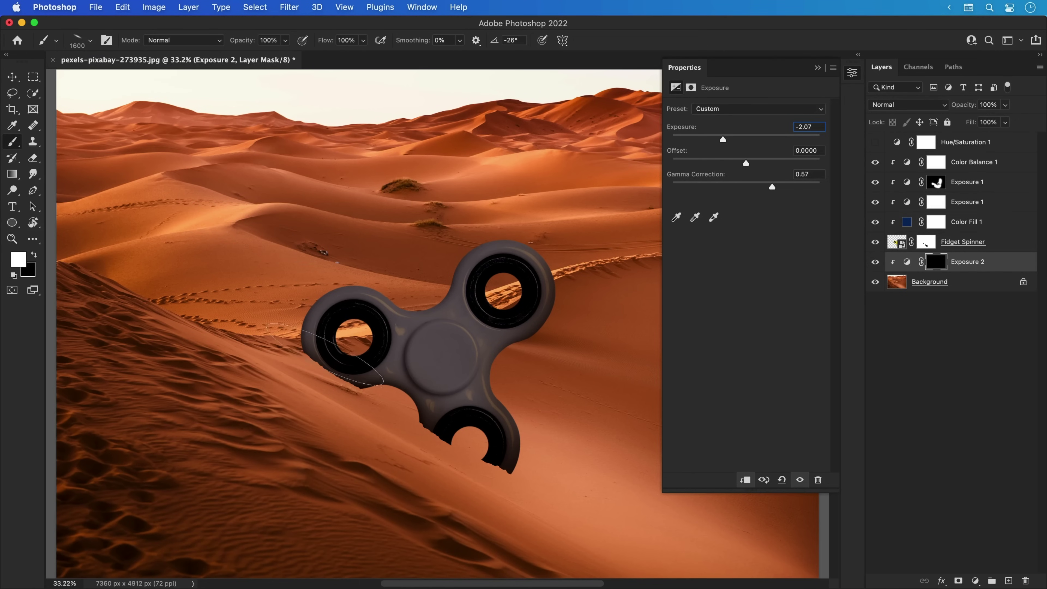
click(334, 368)
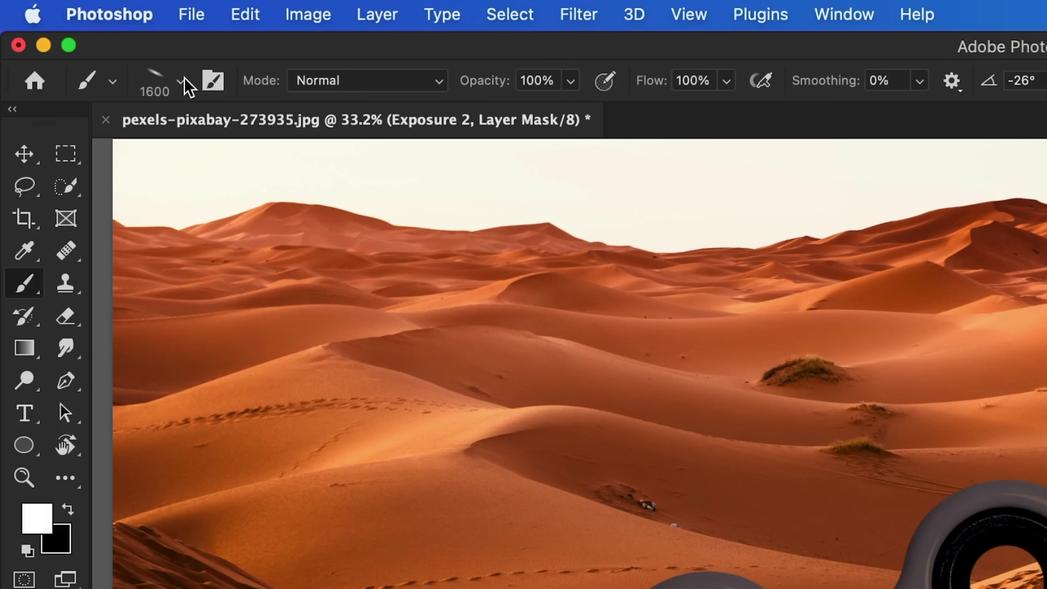
Paint a soft shadow along the spinner's lower edge at 30% brush opacity and deepen exposure to -2.75
click(186, 81)
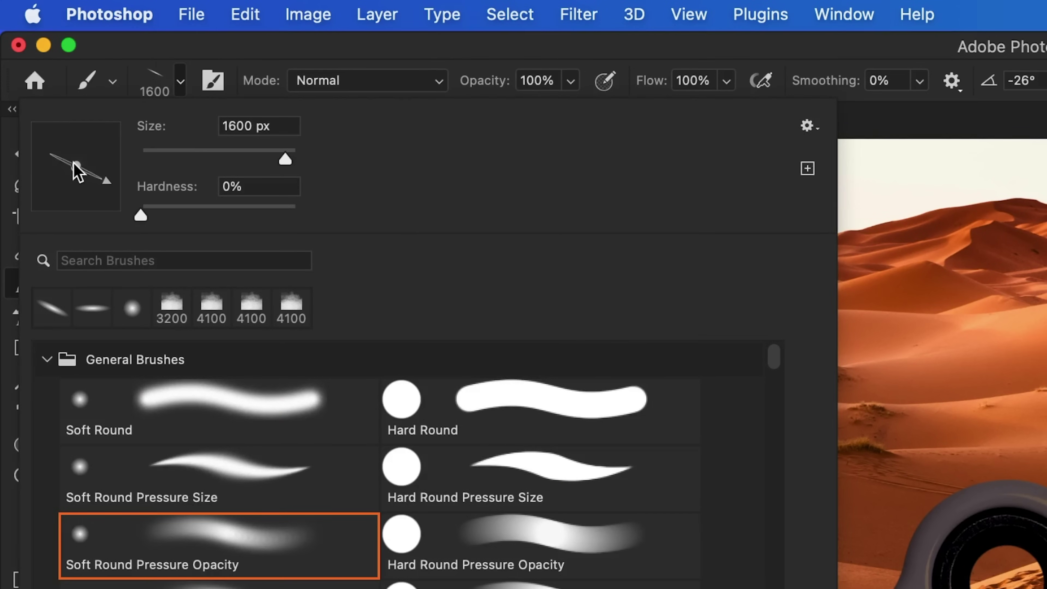
click(180, 83)
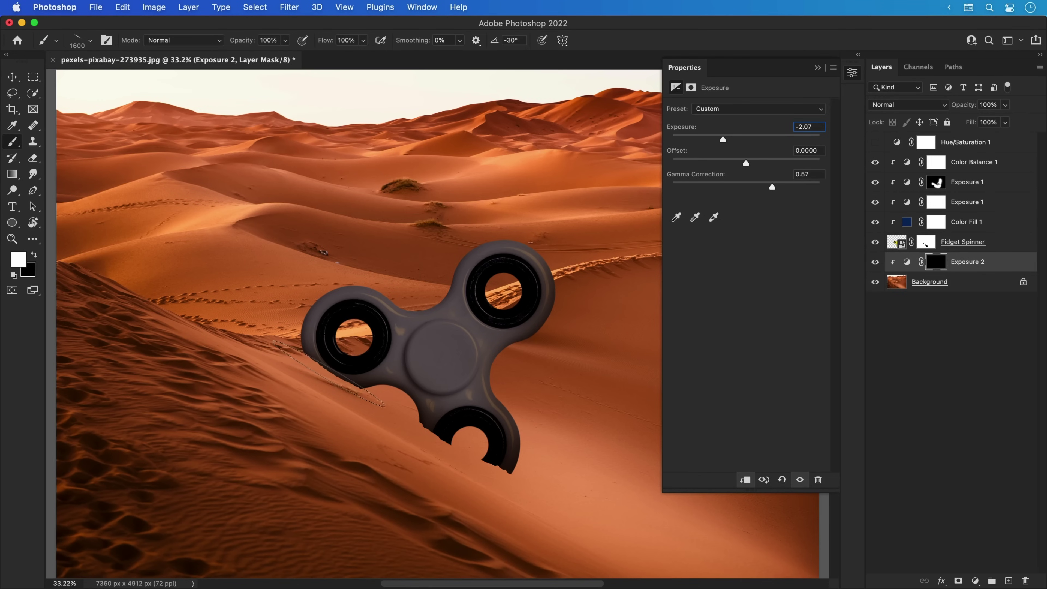
drag(328, 373, 487, 462)
key(bracketright)
key(bracketright)
key(bracketright)
key(bracketright)
key(bracketright)
key(bracketright)
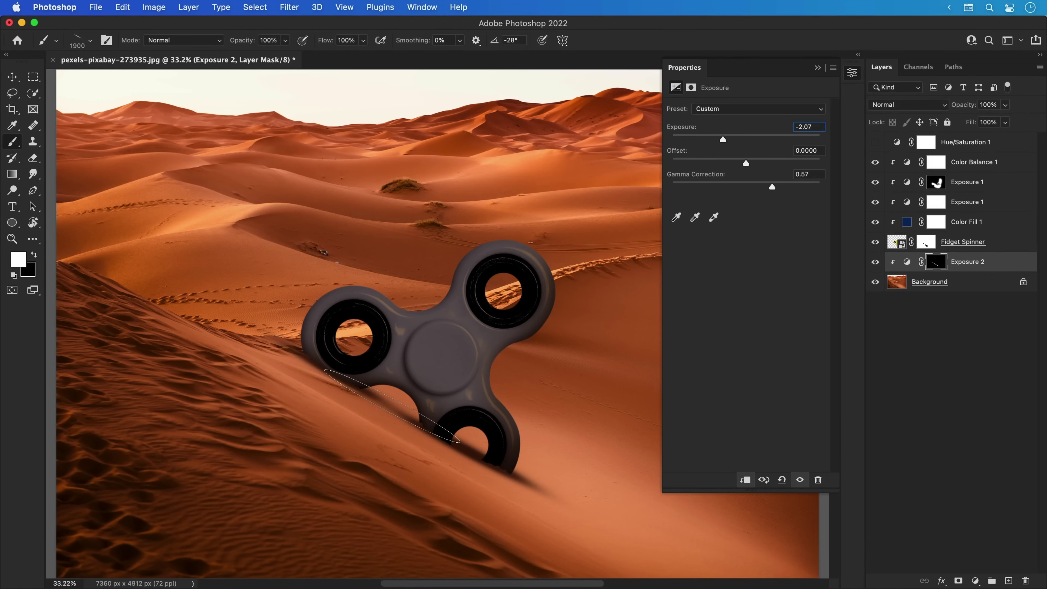
key(bracketright)
key(bracketright)
key(bracketright)
key(bracketright)
key(bracketright)
key(bracketright)
key(bracketright)
key(bracketright)
key(bracketright)
key(bracketright)
key(bracketright)
key(3)
drag(337, 373, 469, 449)
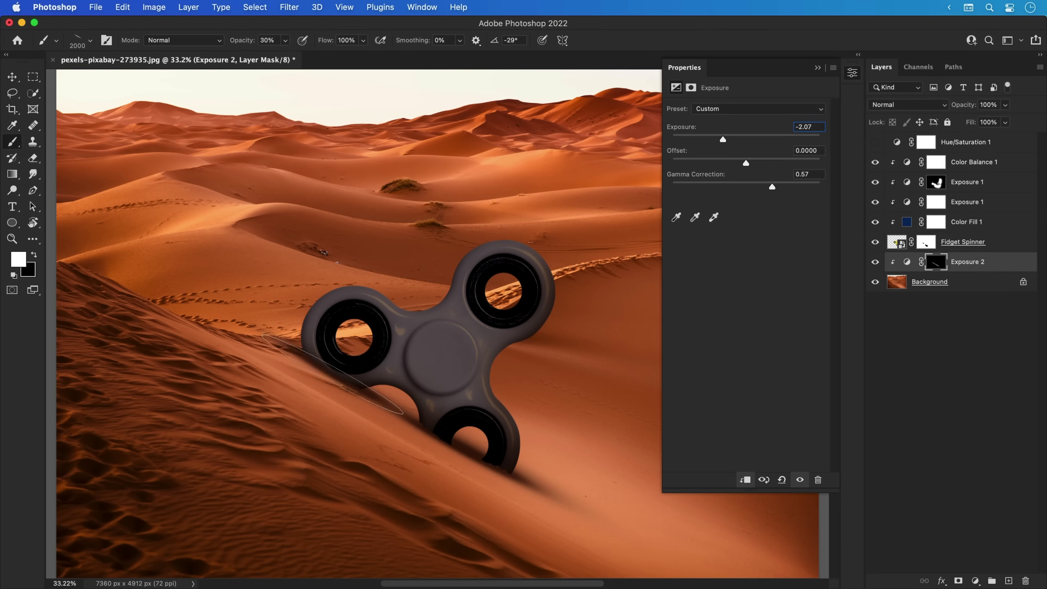
key(v)
mouse_move(722, 139)
mouse_down()
mouse_move(713, 142)
mouse_move(729, 140)
mouse_up()
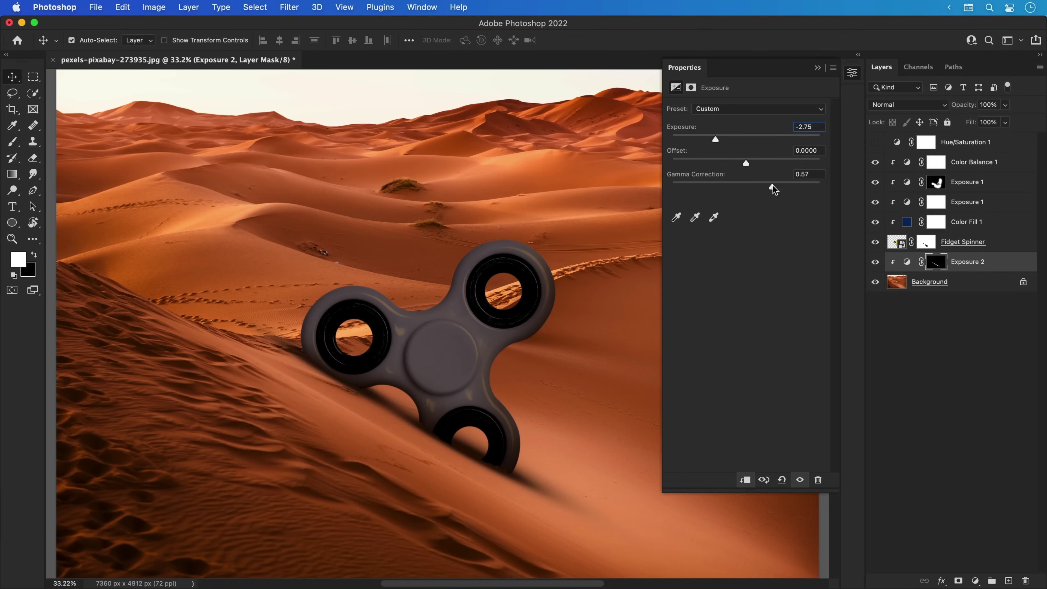
Fine-tune the contact shadow to -1.74 exposure and 0.38 gamma
drag(773, 186, 780, 187)
drag(733, 142, 730, 141)
click(853, 72)
Transform the Exposure 2 mask to 47% height, rotated 14.62°, positioned beneath the spinner
key(ctrl+t)
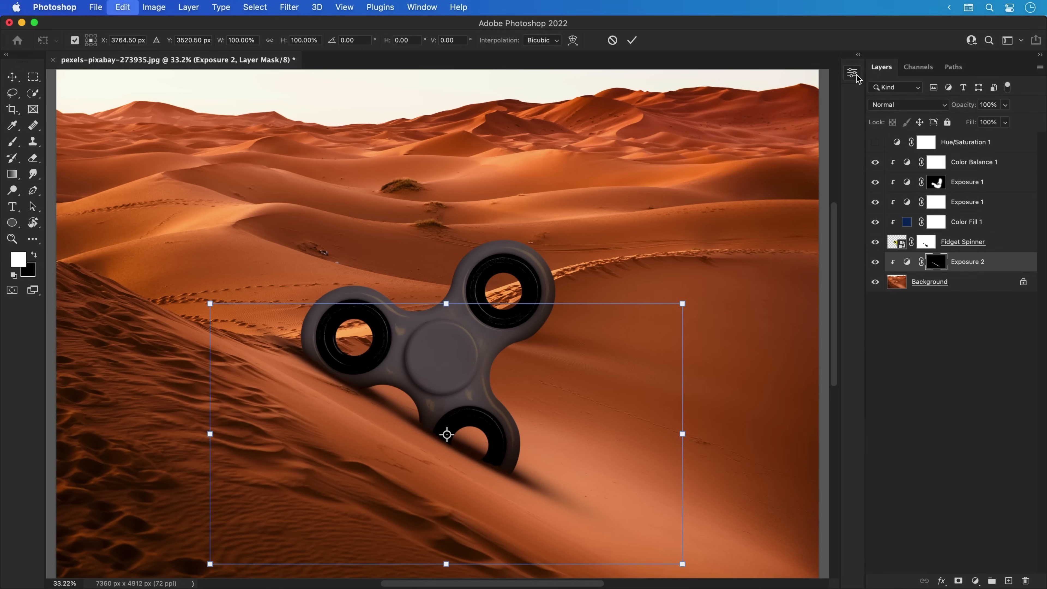
drag(682, 303, 692, 408)
drag(619, 423, 611, 444)
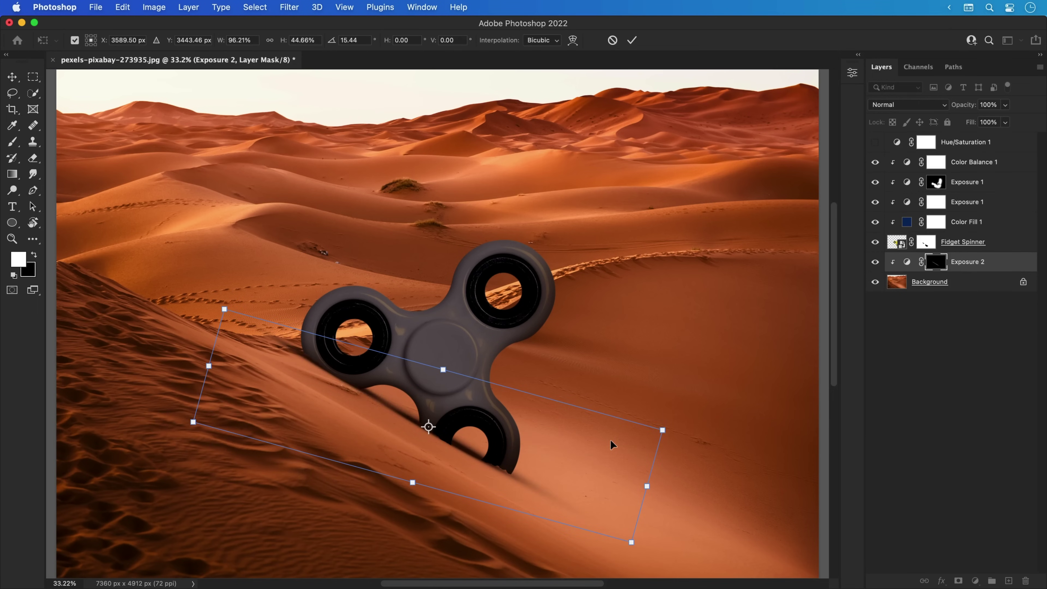
drag(647, 491, 666, 495)
drag(635, 443, 646, 457)
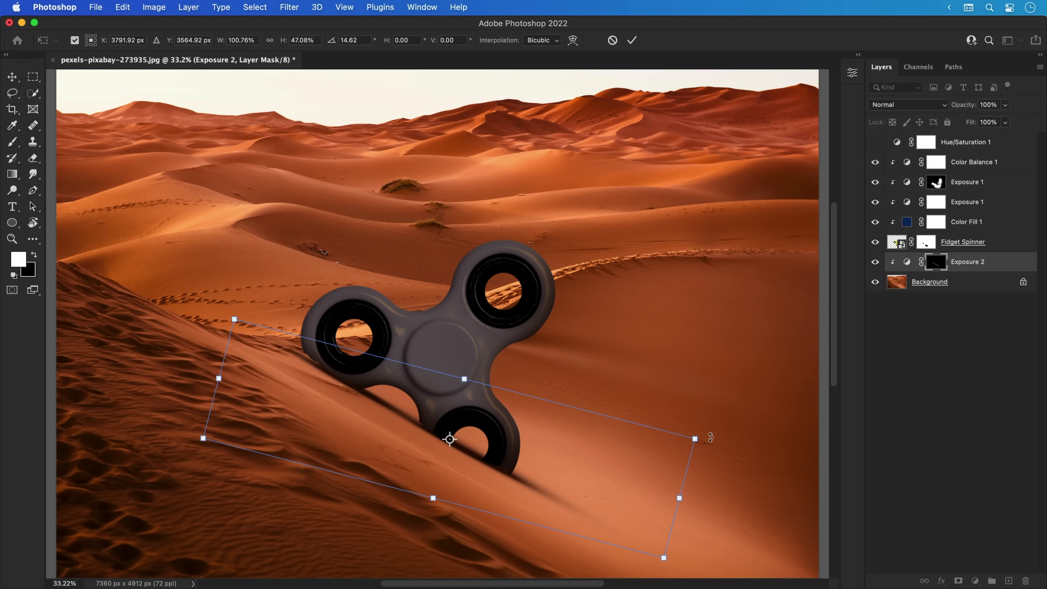
key(Return)
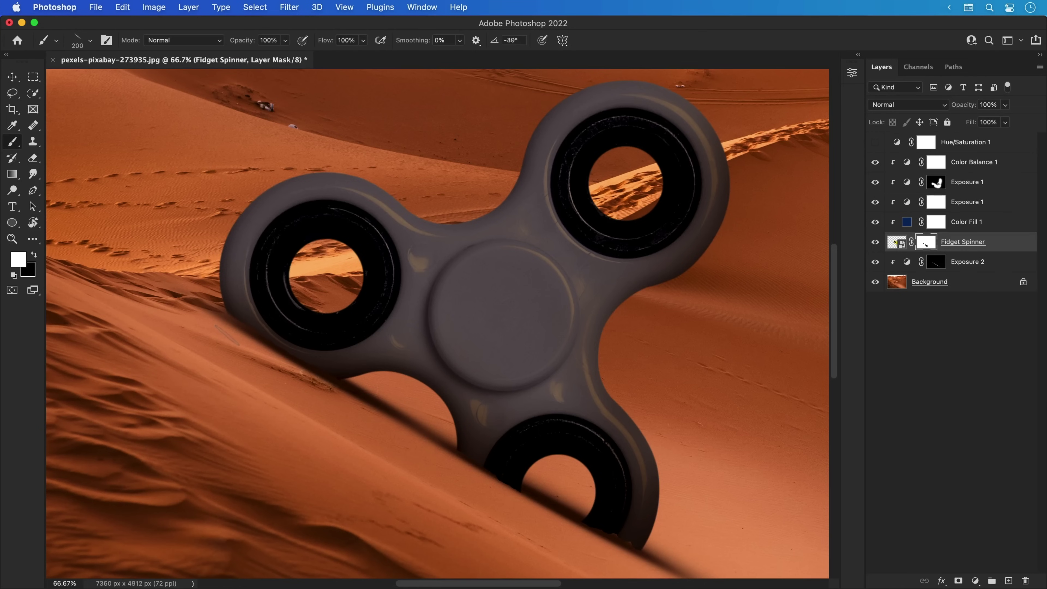
Touch up the Fidget Spinner mask at 200% zoom with a small black/white brush, then fit the view
key(x)
key(x)
key(x)
key(bracketleft)
key(bracketleft)
key(bracketleft)
key(bracketleft)
key(x)
key(x)
key(super+equal)
key(super+equal)
key(x)
key(bracketleft)
key(bracketleft)
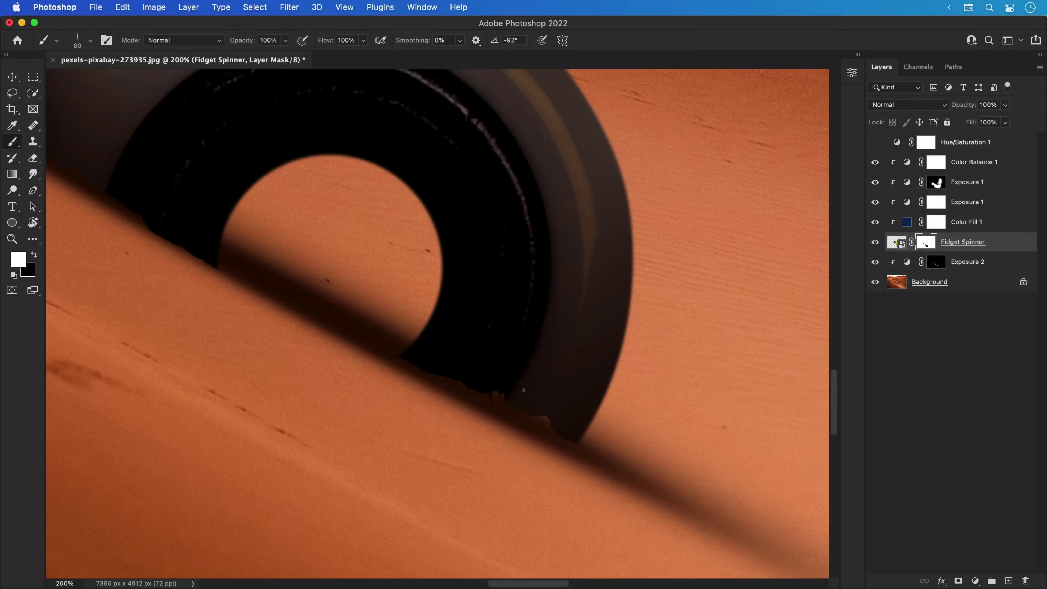
key(Right)
key(Right)
key(Right)
key(Right)
key(Right)
key(Right)
key(Right)
key(Right)
key(Right)
key(Right)
key(Right)
key(Right)
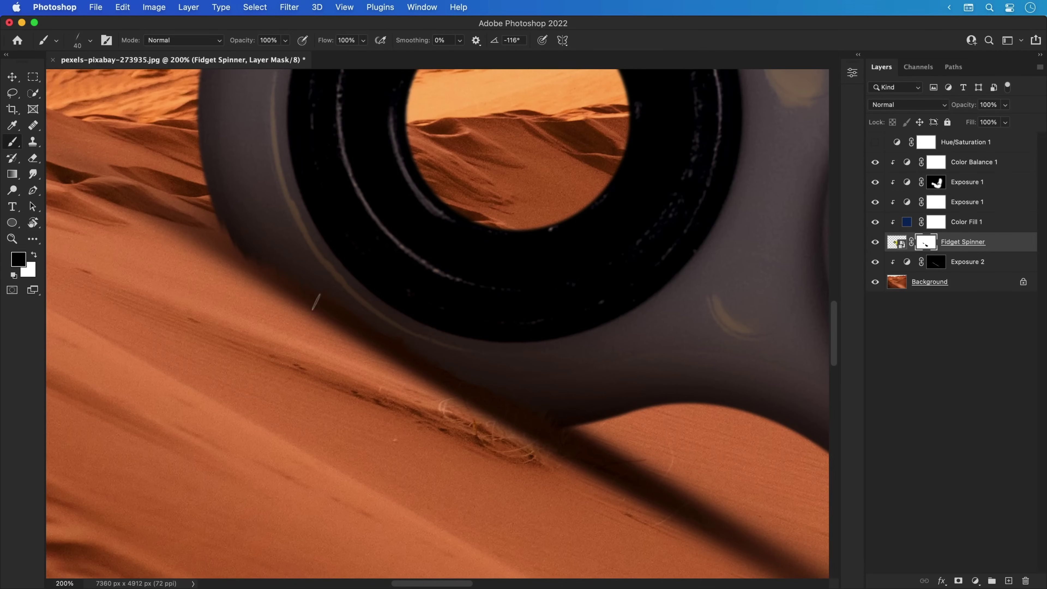
key(x)
key(x)
key(x)
key(v)
key(cmd+0)
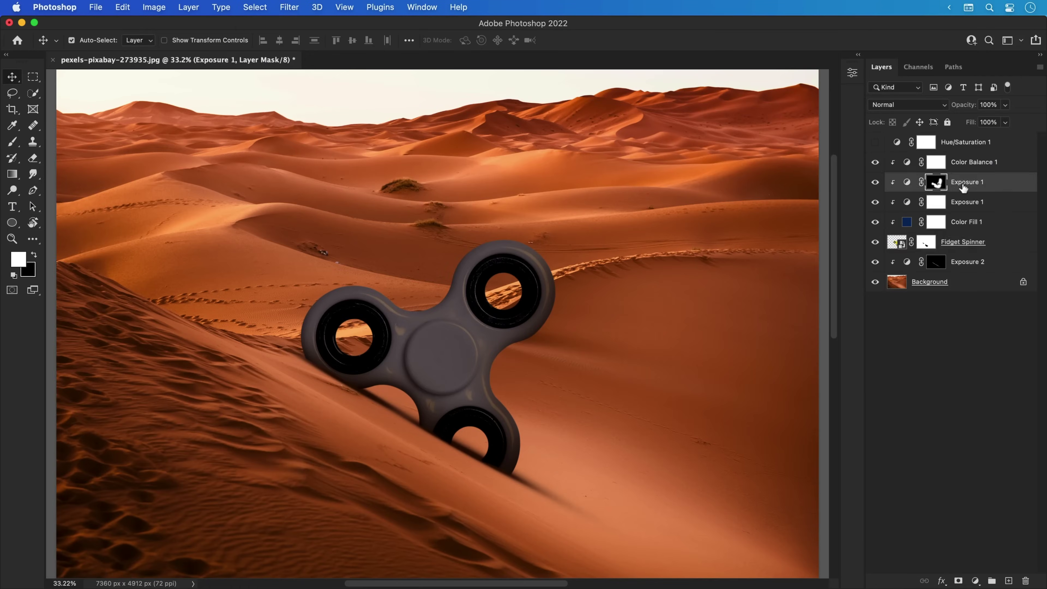
Add an Exposure adjustment at +1.40 exposure and 1.25 gamma
click(975, 581)
click(977, 474)
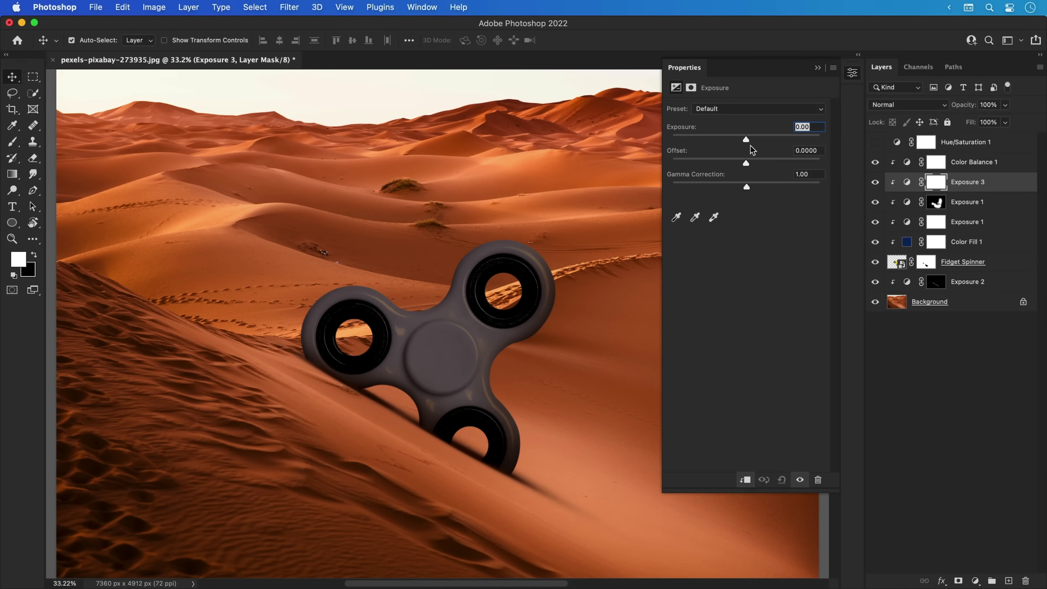
drag(749, 139, 762, 139)
drag(747, 186, 736, 188)
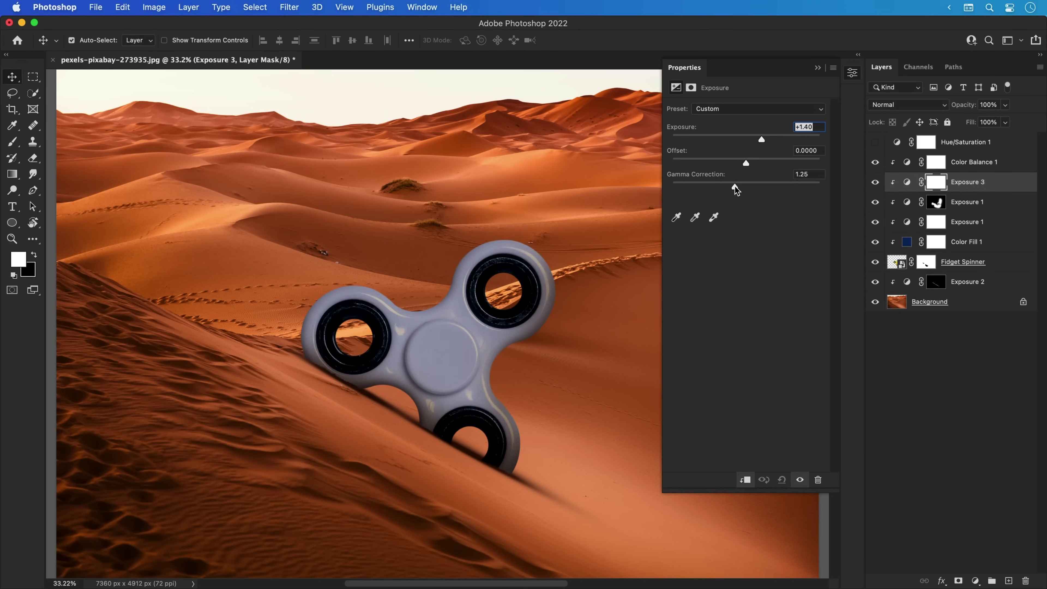
click(852, 72)
Invert its mask and paint highlights on the spinner's upper-left arm with Soft Round Pressure Opacity
key(super+i)
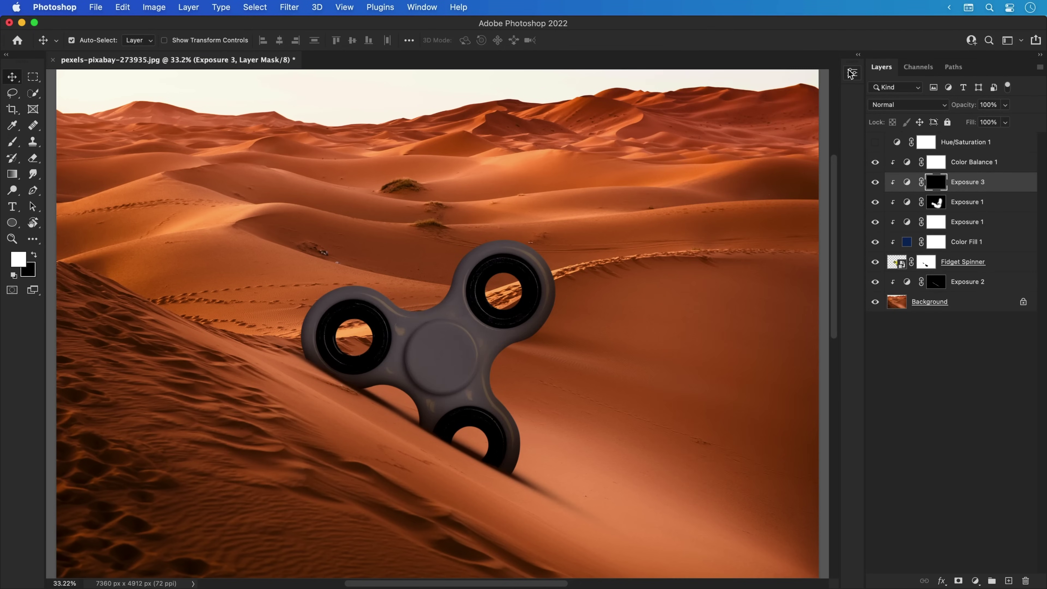
key(b)
click(91, 41)
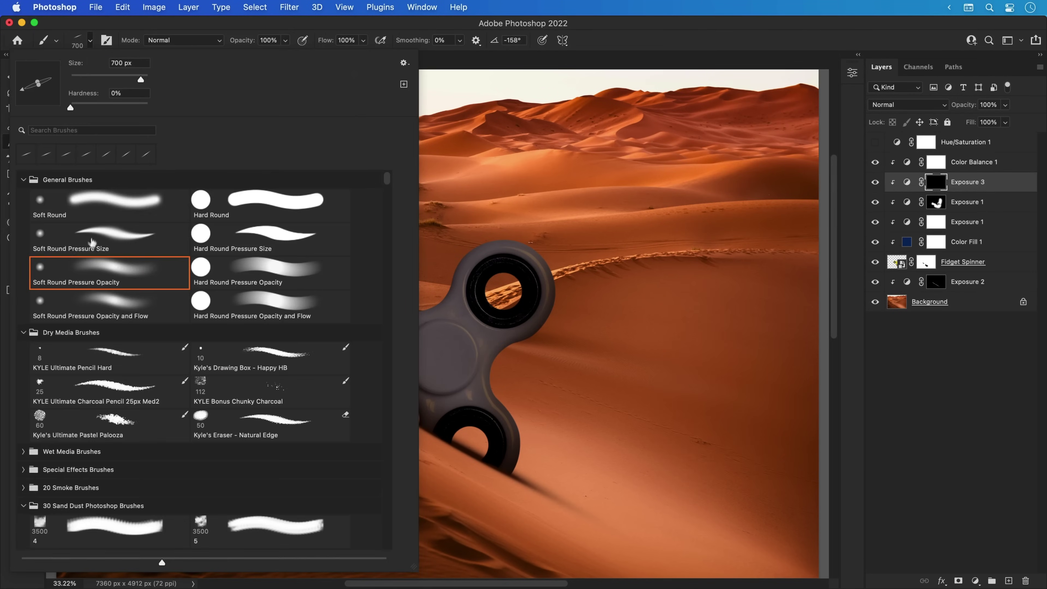
click(92, 277)
click(454, 231)
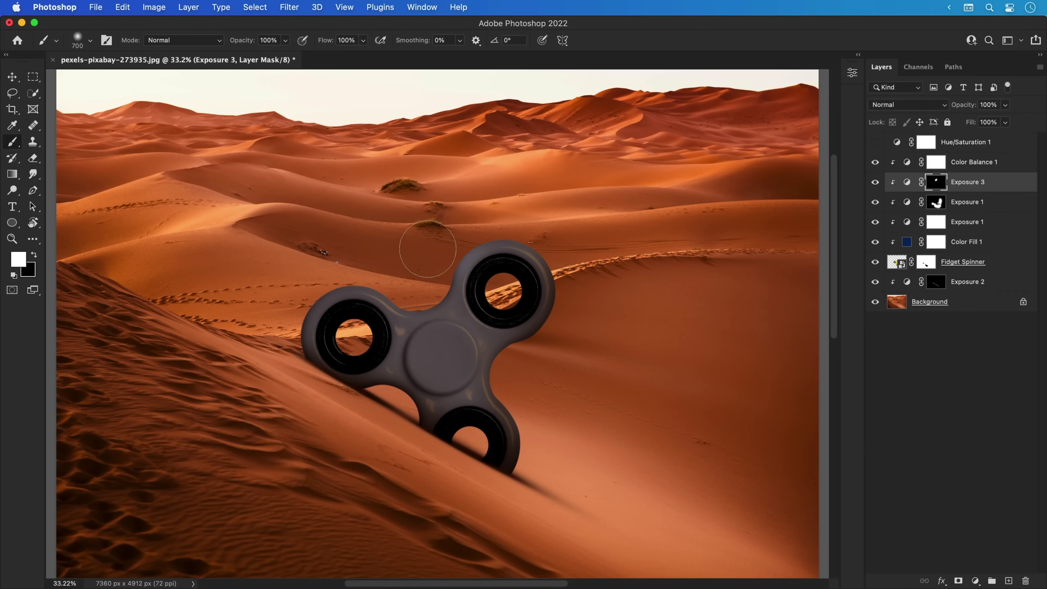
key(bracketright)
key(bracketright)
key(bracketleft)
key(bracketleft)
key(bracketleft)
key(bracketleft)
drag(321, 308, 412, 243)
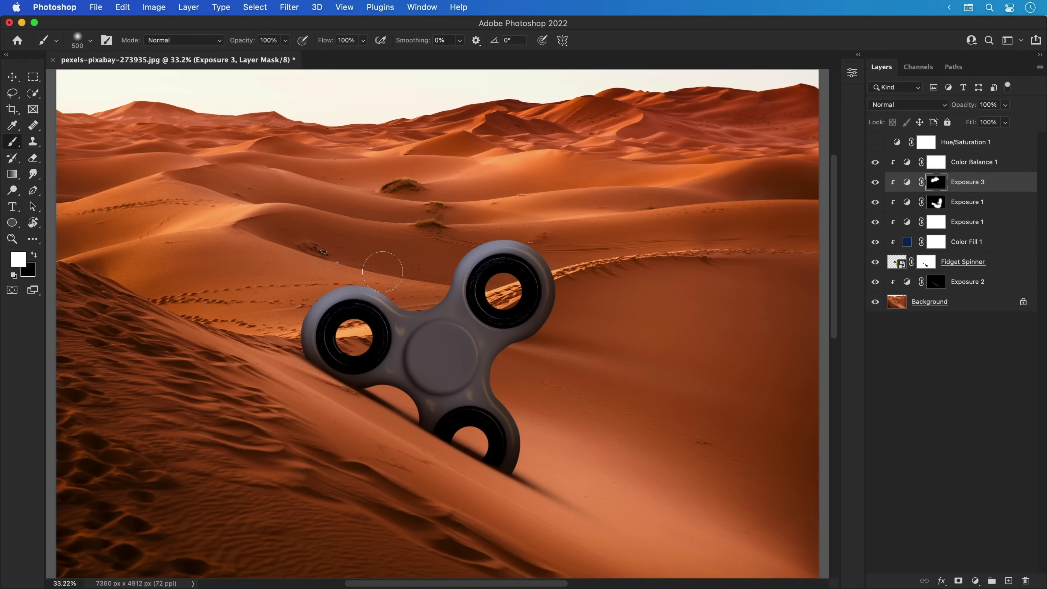
key(bracketright)
key(bracketright)
key(bracketright)
key(bracketright)
key(bracketright)
key(bracketright)
key(bracketright)
key(bracketright)
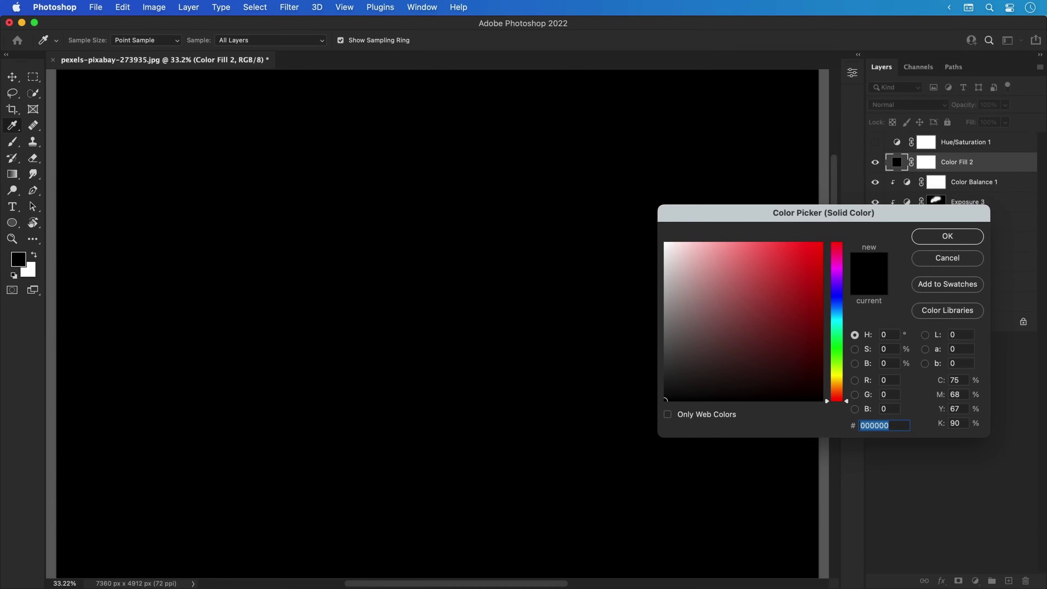
Set the orange Color Fill 2 to Multiply, clip it, and invert its mask to black
text(ca6c36)
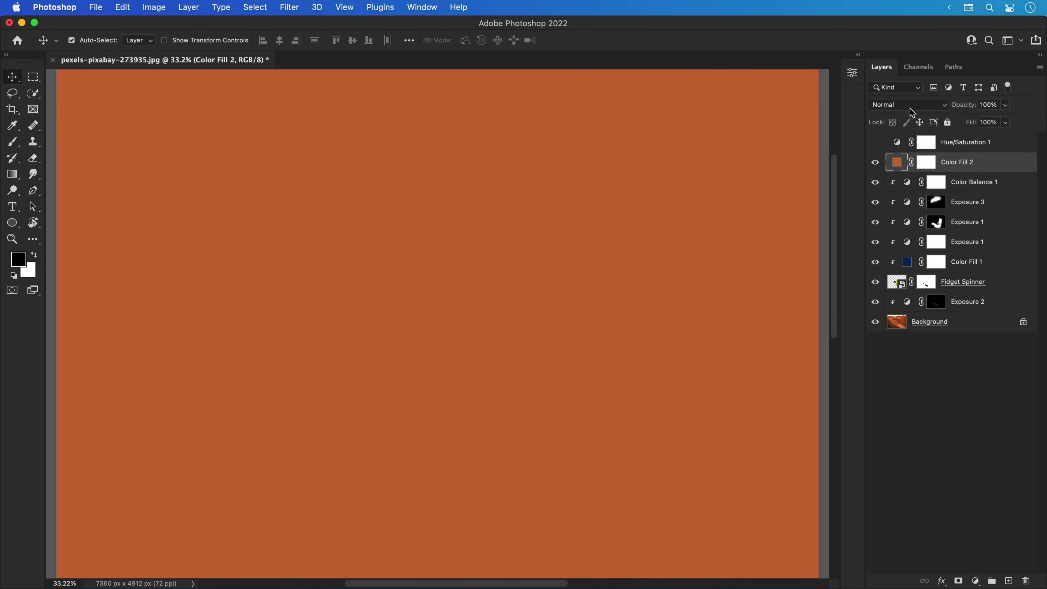
click(910, 108)
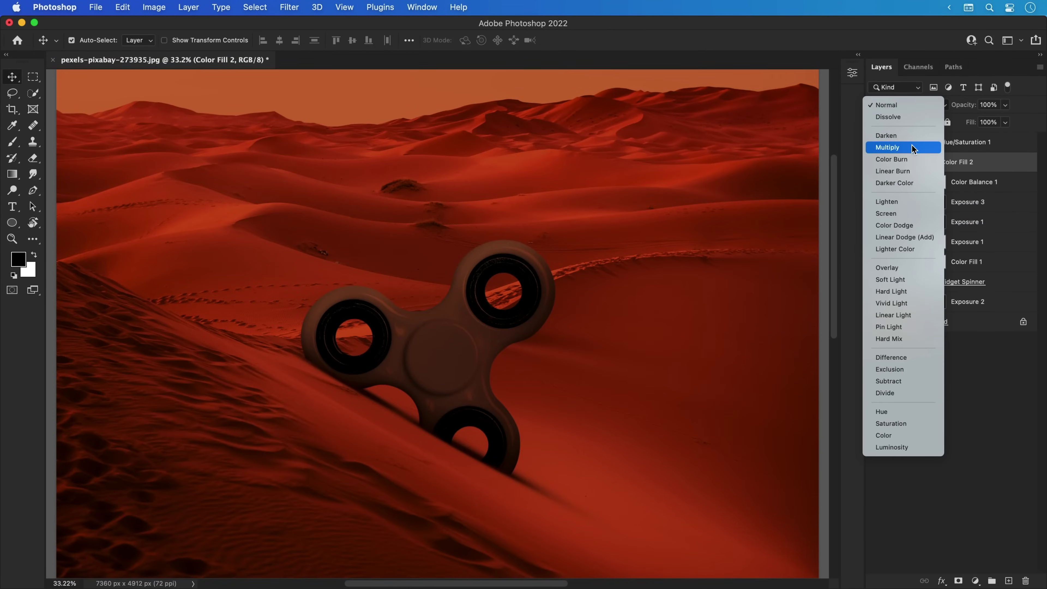
click(912, 146)
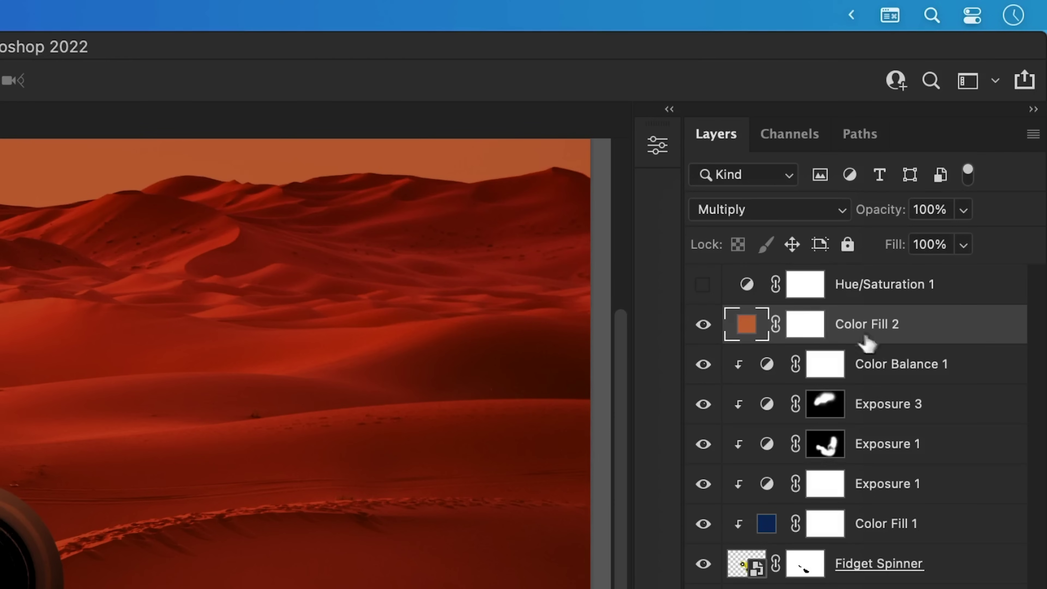
alt+click(960, 171)
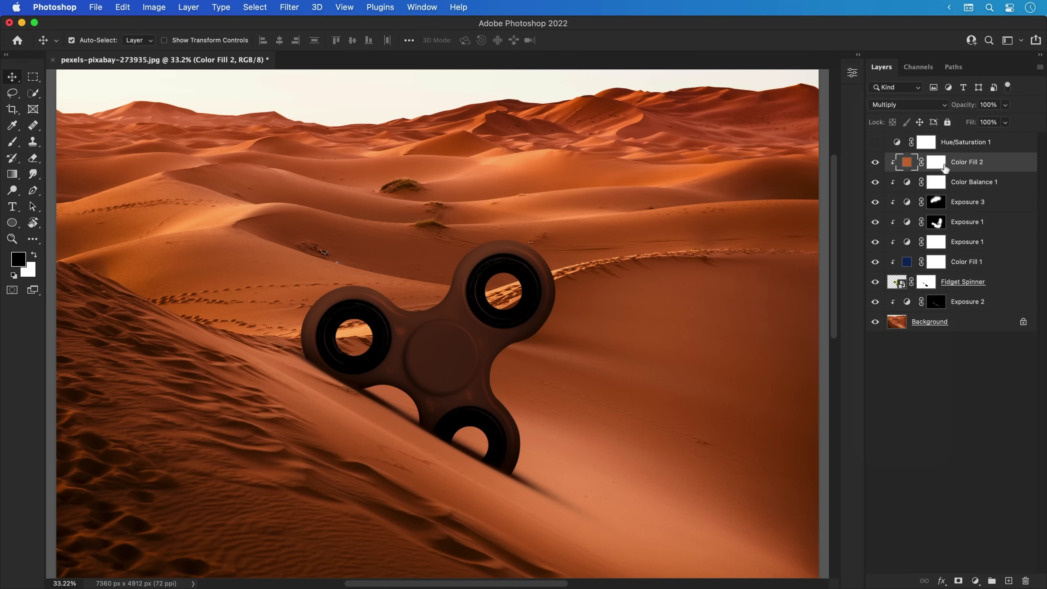
click(944, 168)
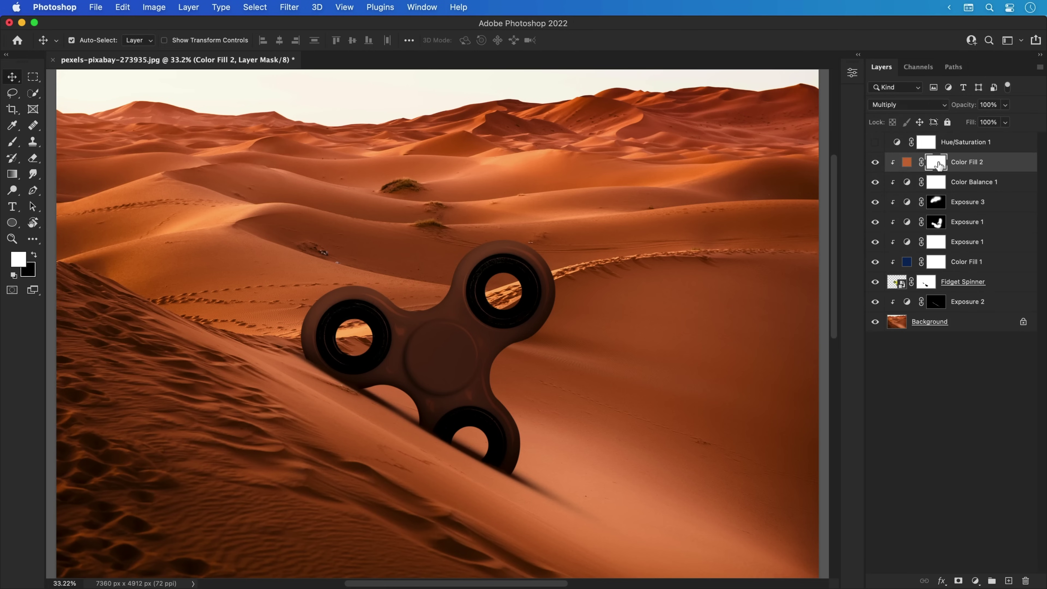
key(super+i)
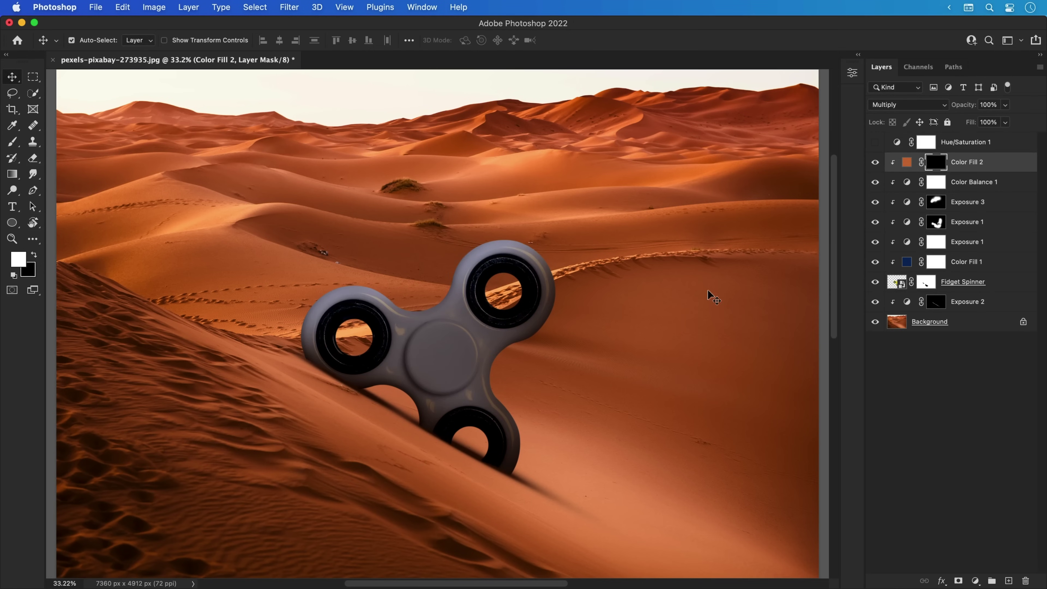
Paint orange shading along the spinner's lower edge, lower the fill to 60% opacity, and right-click the parchment file
key(b)
key(bracketleft)
key(bracketleft)
key(bracketleft)
key(bracketleft)
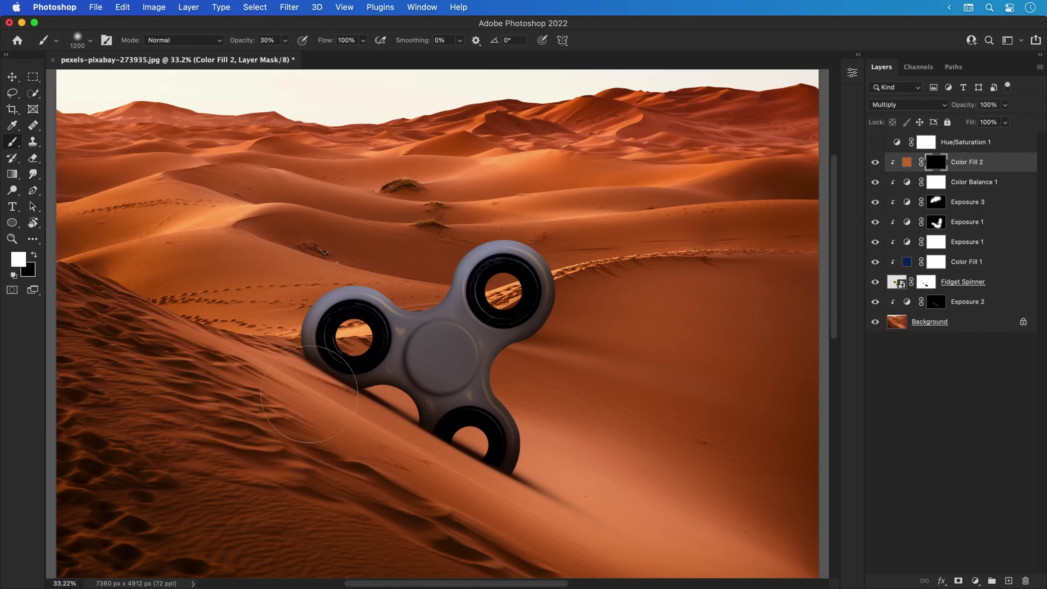
mouse_move(309, 394)
mouse_down()
mouse_move(329, 355)
mouse_move(359, 372)
mouse_up()
key(bracketright)
key(bracketright)
key(bracketright)
key(bracketright)
key(bracketright)
key(bracketright)
key(bracketright)
key(bracketright)
drag(520, 474, 573, 519)
key(v)
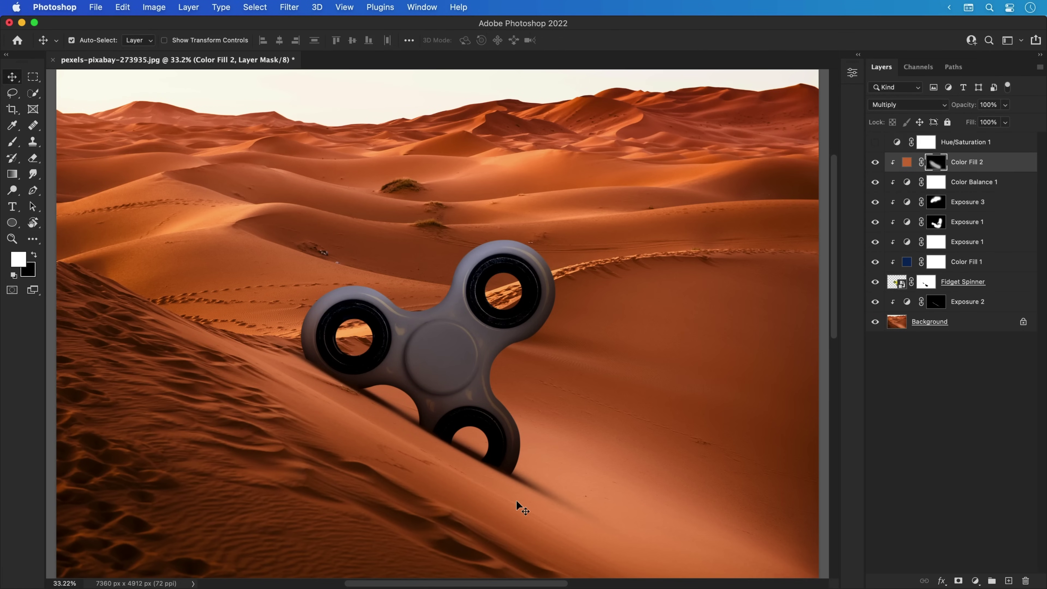
drag(1005, 104, 968, 123)
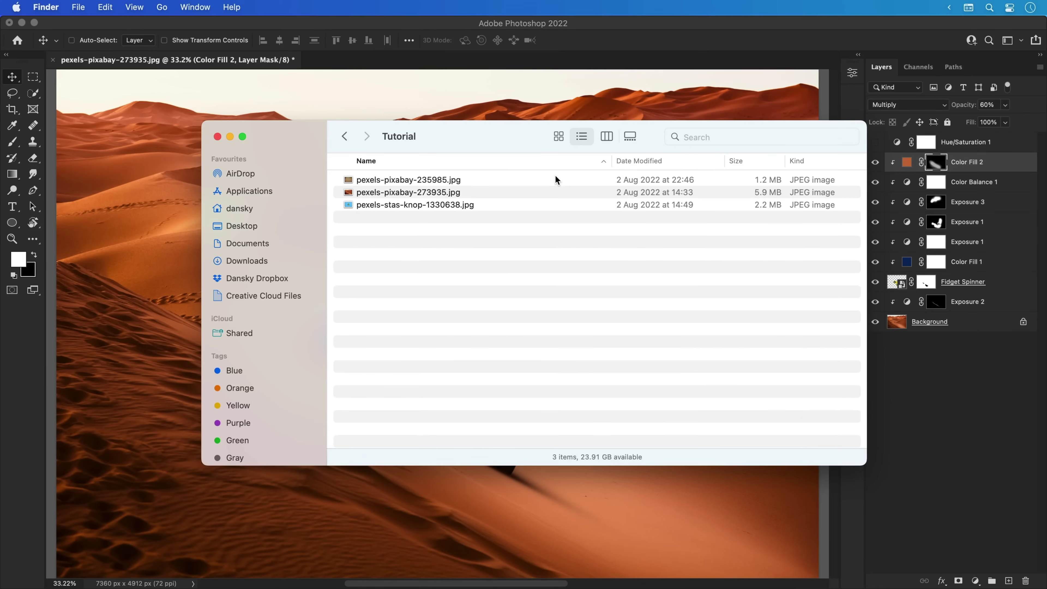
right_click(556, 177)
Open the parchment in Photoshop, paste it into the composition, enlarged and tilted about 30° over the spinner
mouse_move(576, 195)
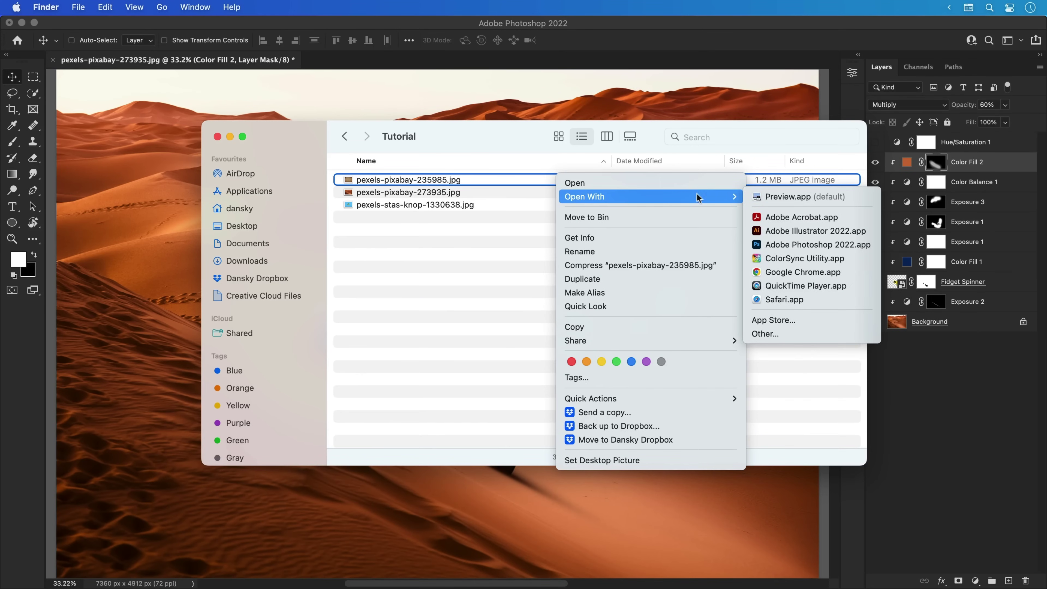
click(760, 245)
key(super+a)
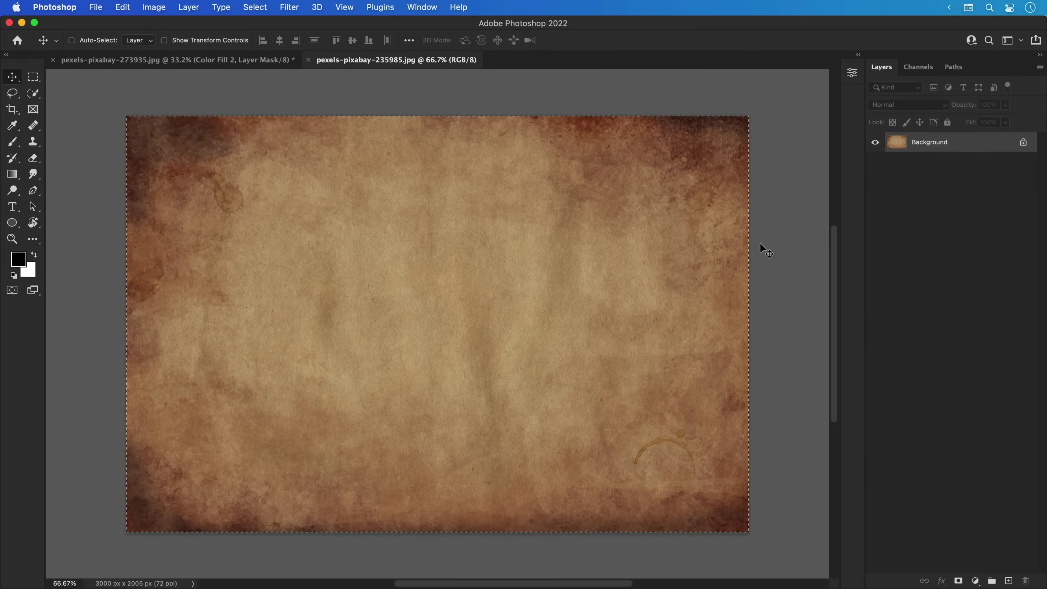
key(super+w)
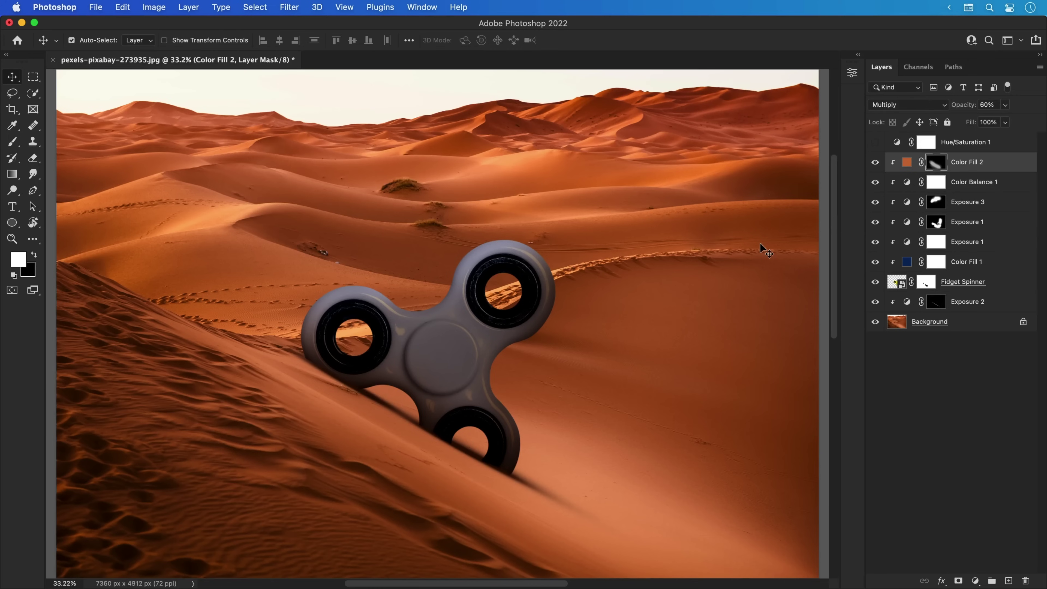
key(super+v)
key(super+t)
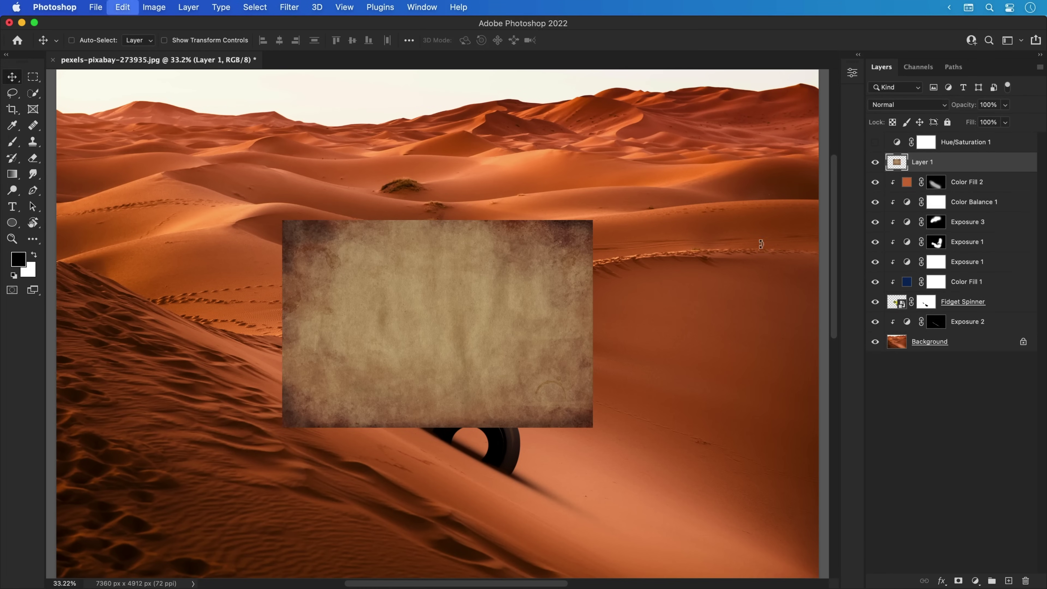
drag(592, 220, 669, 308)
drag(582, 321, 620, 340)
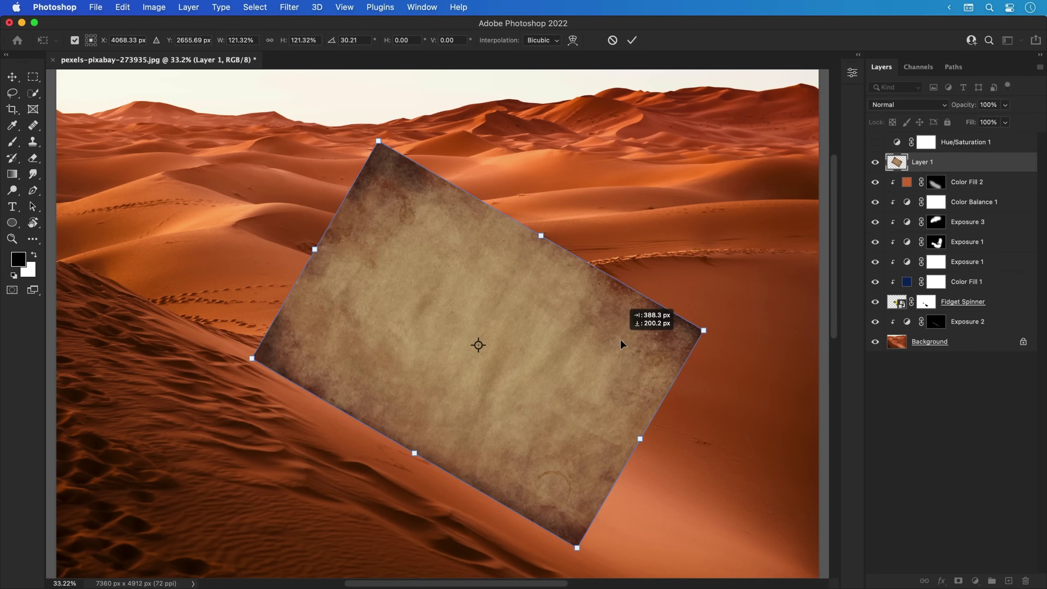
key(Return)
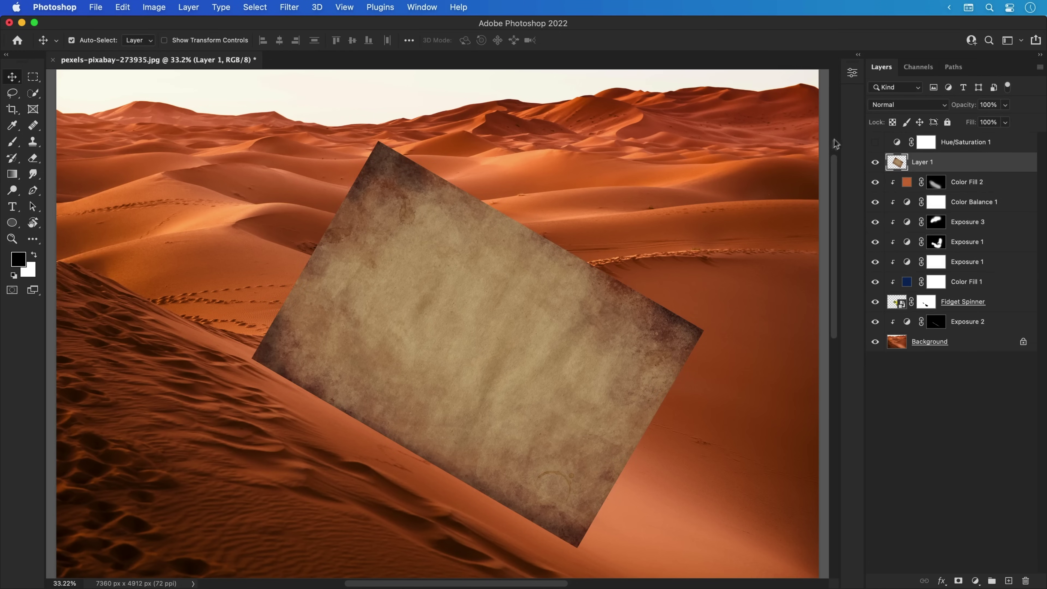
Set the texture to Overlay, clip it to the spinner, rename it 'Texture', and adjust its opacity
click(880, 107)
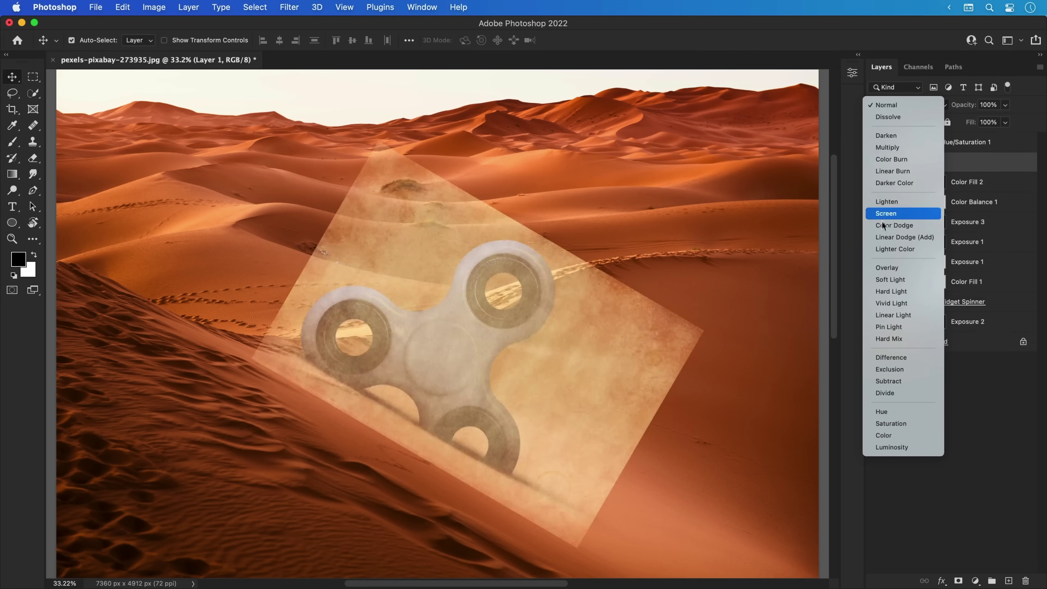
click(883, 268)
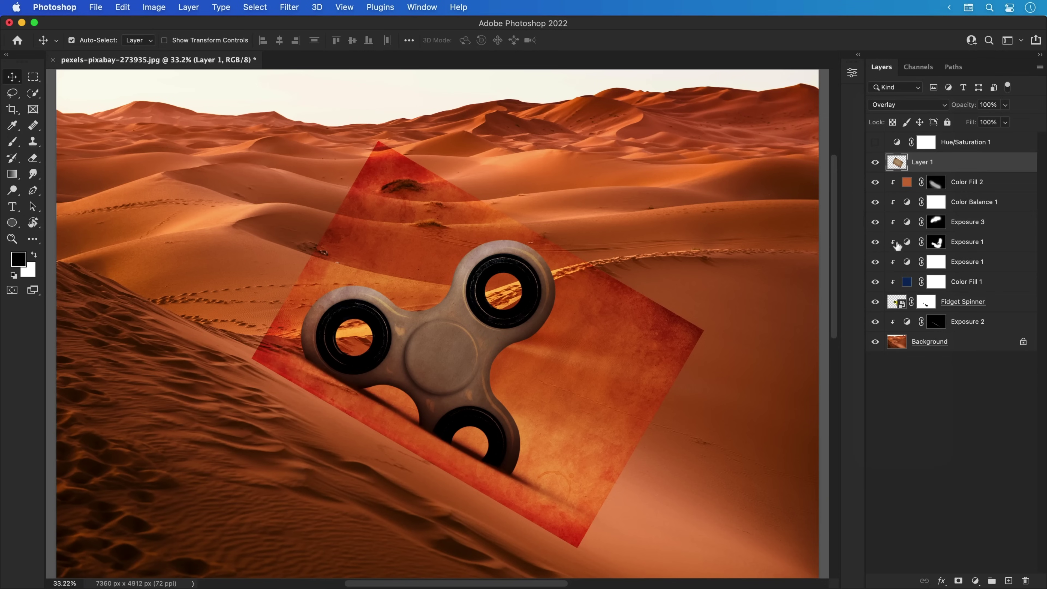
alt+click(930, 174)
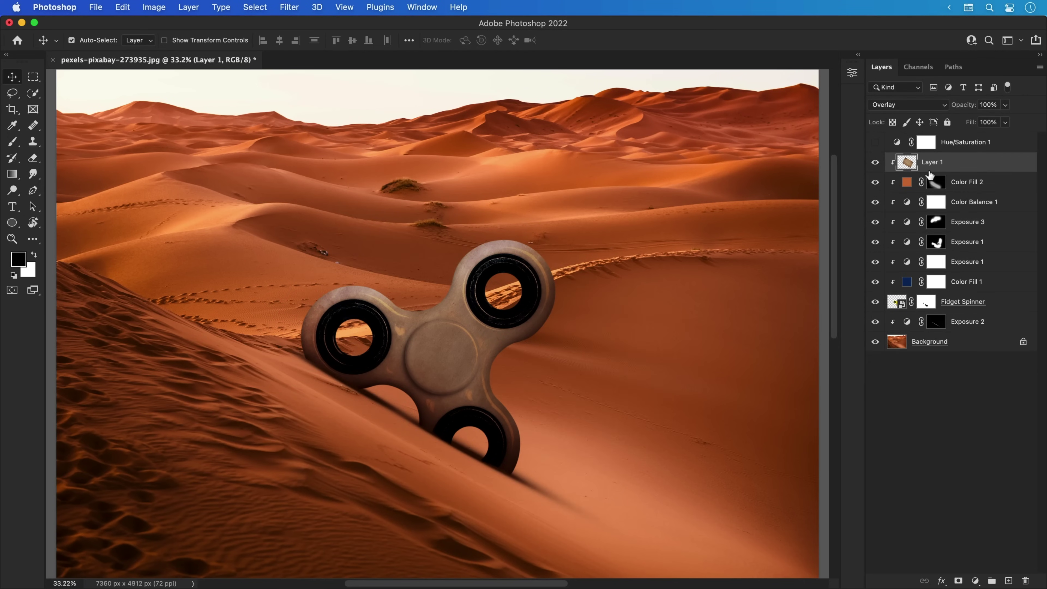
double_click(930, 163)
text(Texture)
key(Return)
key(4)
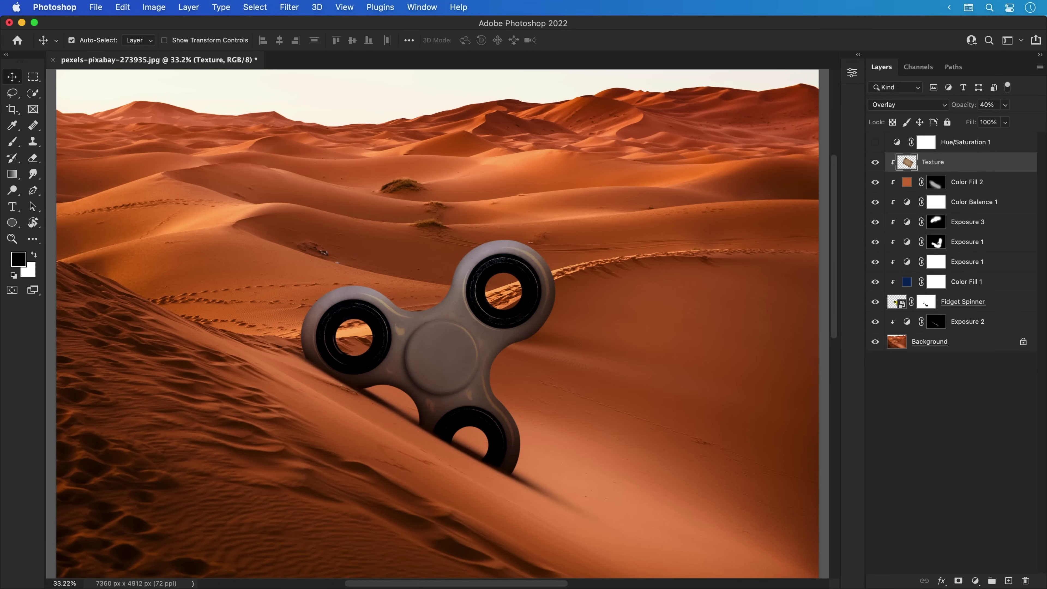
key(8)
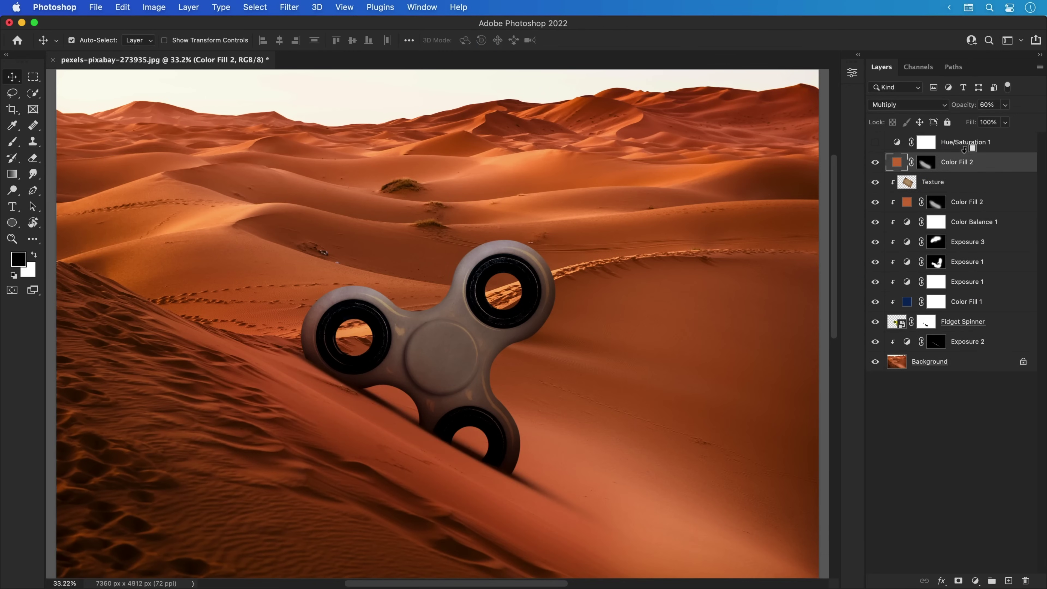
Remove the orange fill copy's mask, set it to Normal at 100% opacity, and add an all-black mask
right_click(929, 166)
click(913, 190)
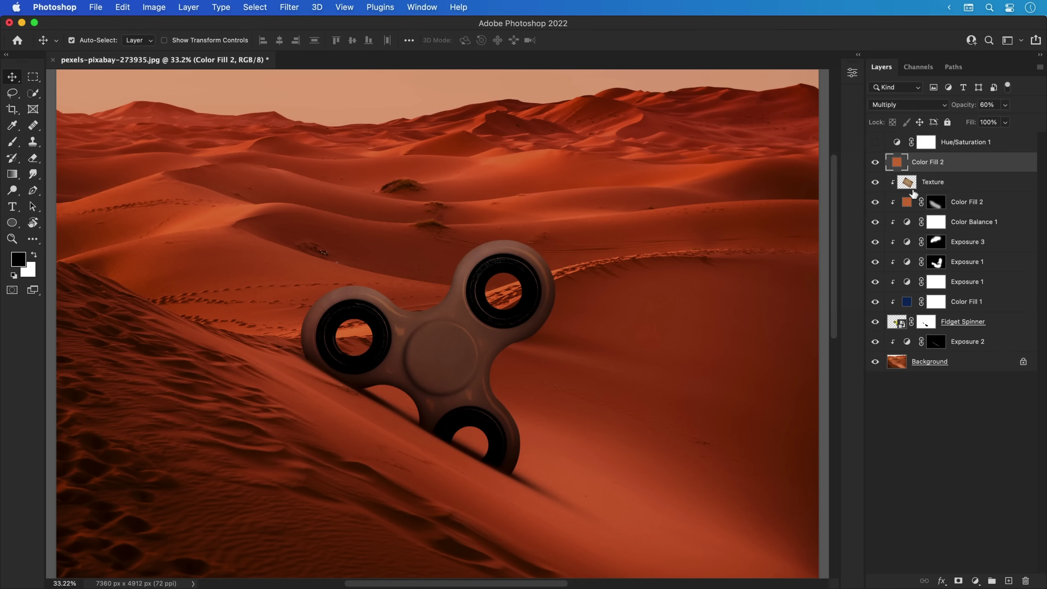
drag(1006, 119, 1034, 118)
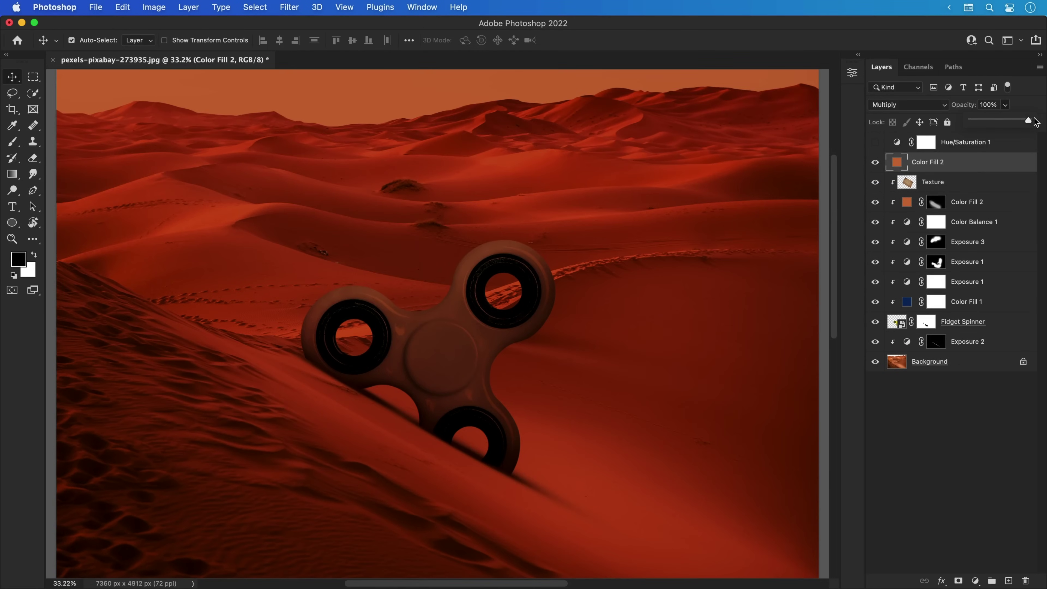
click(929, 110)
click(929, 66)
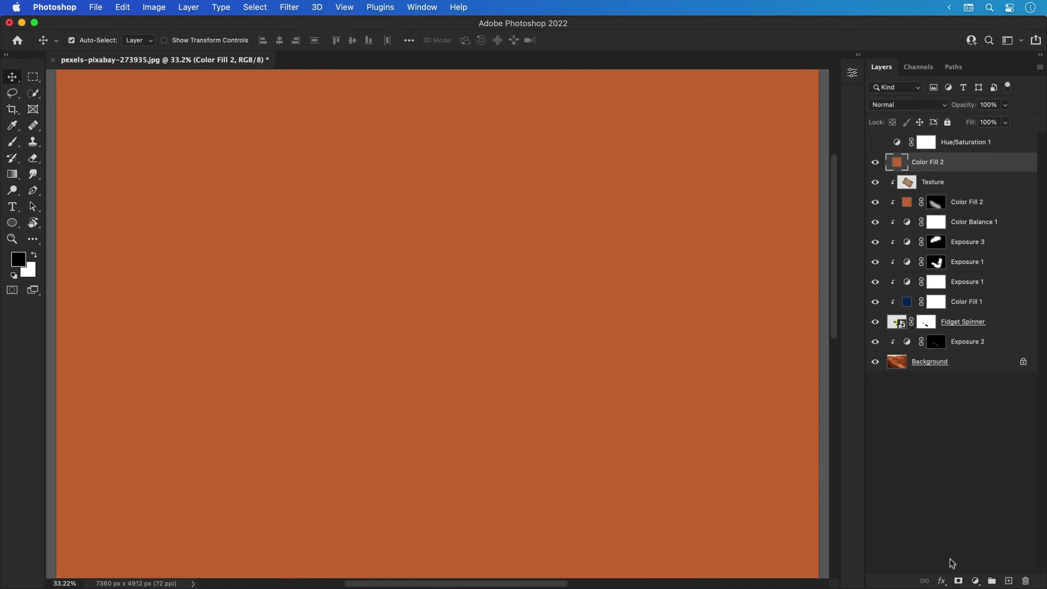
alt+click(957, 581)
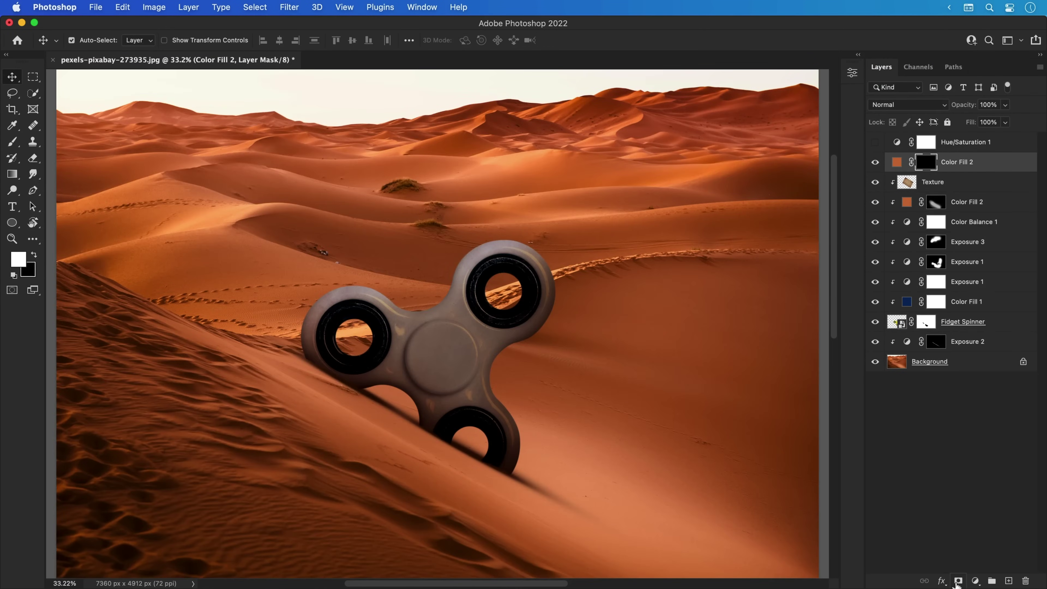
Set up a brush at 100% opacity, 3% flow and 2600 px size
key(super+0)
key(b)
click(286, 40)
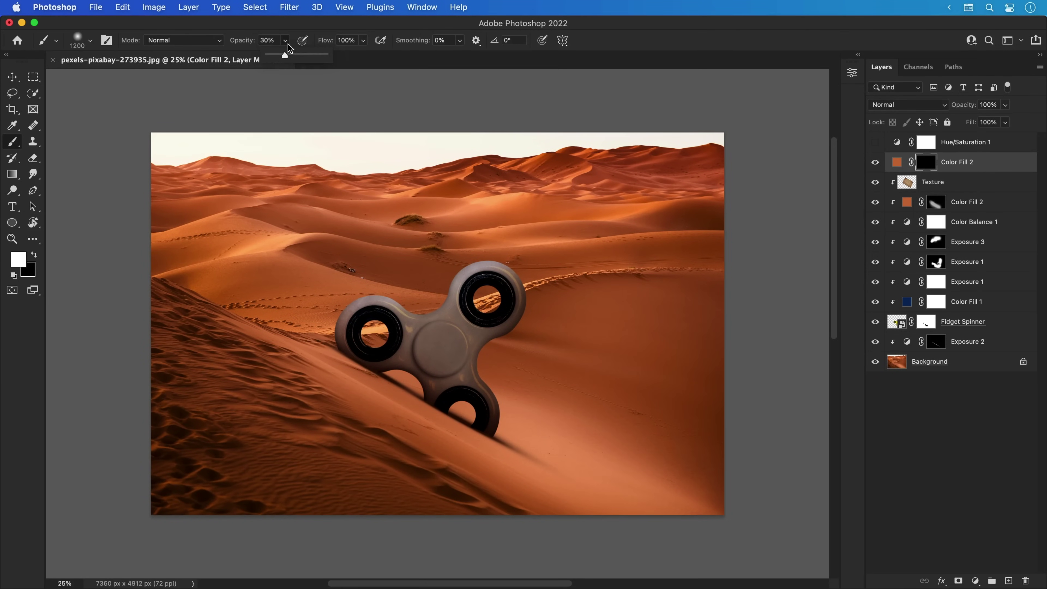
mouse_move(286, 54)
mouse_down()
mouse_move(328, 58)
mouse_move(310, 59)
mouse_up()
click(363, 41)
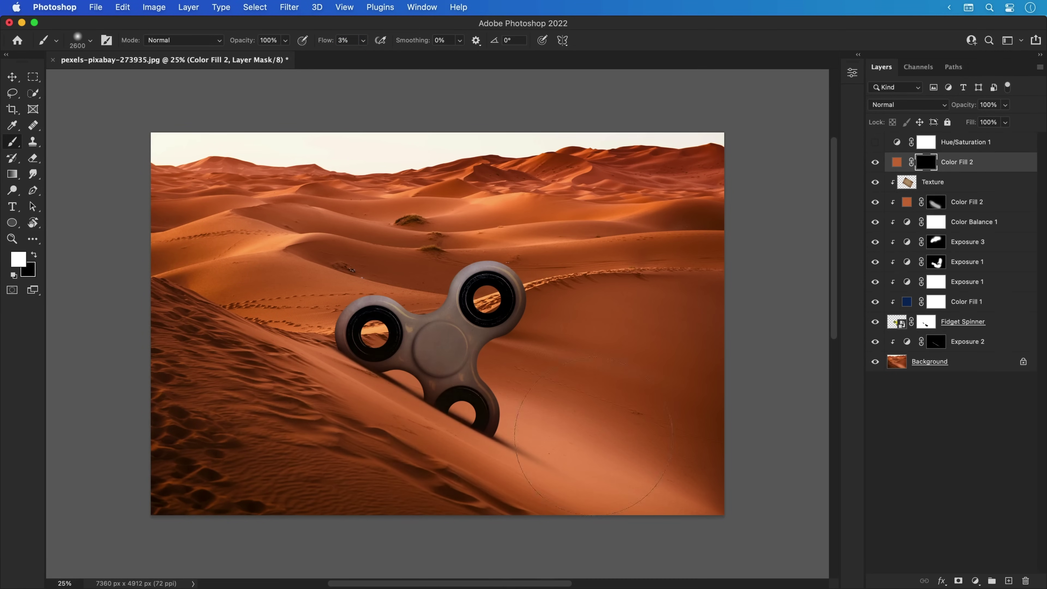
key(bracketright)
key(bracketright)
key(bracketright)
key(bracketright)
Paint a faint orange haze across the sky on the fill mask and toggle it to compare
drag(619, 157, 171, 214)
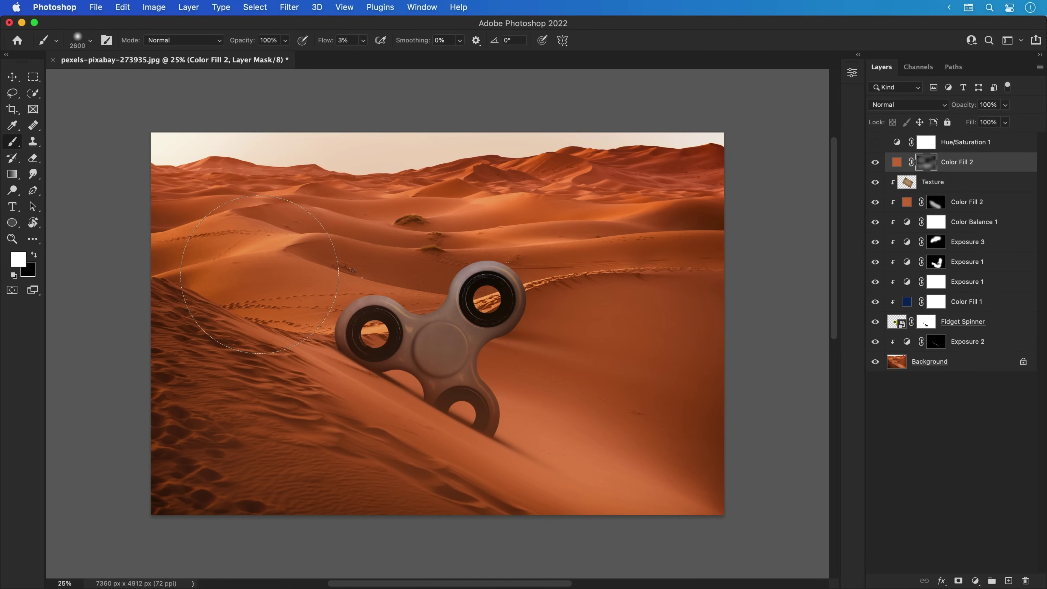
key(v)
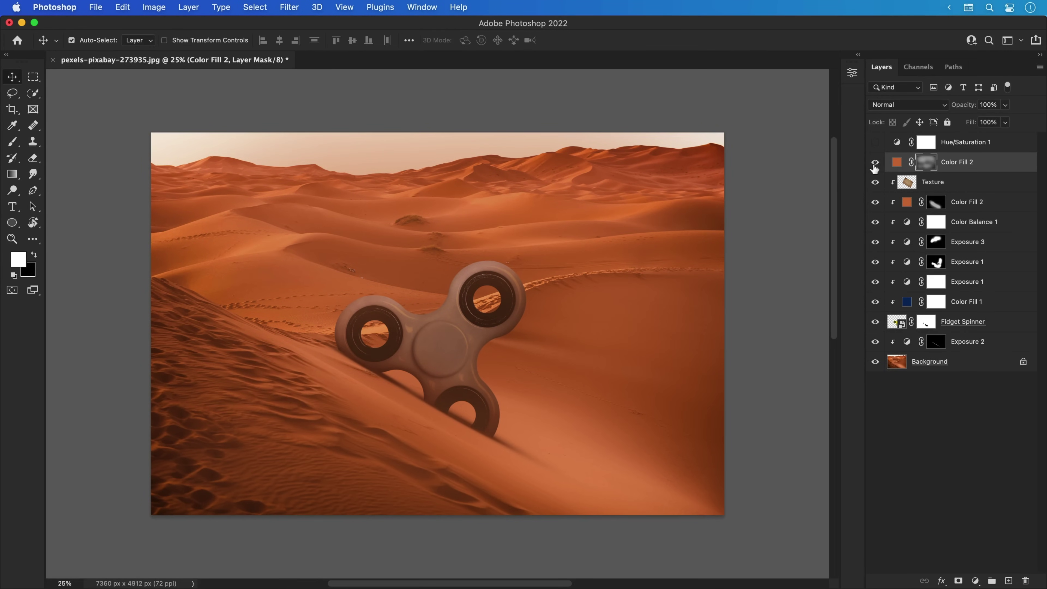
click(874, 162)
click(874, 164)
Lower the haze to 80% and add a Curves adjustment with a contrast S-curve
key(8)
click(976, 580)
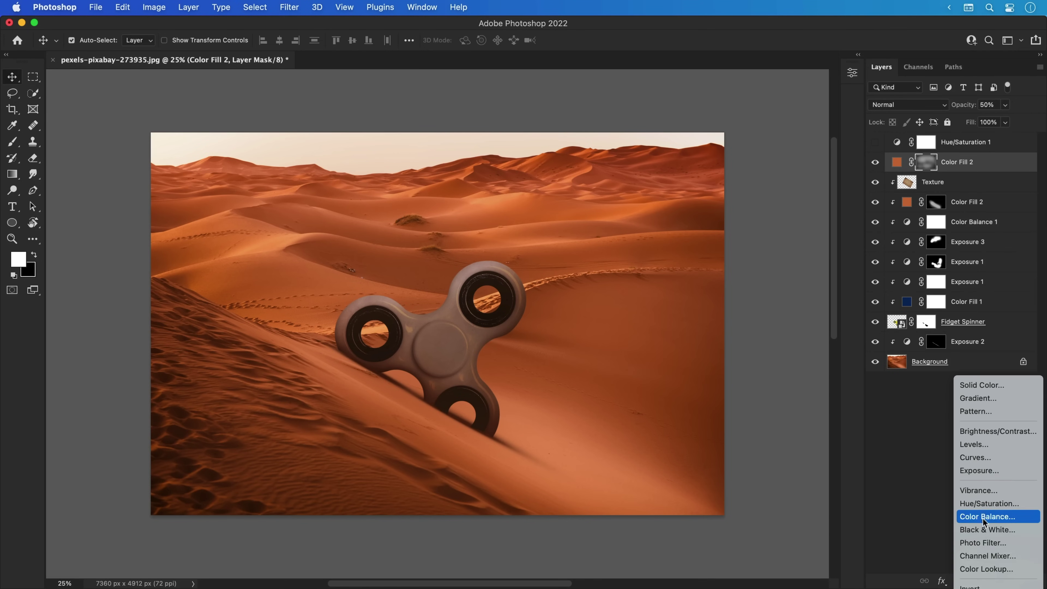
click(982, 457)
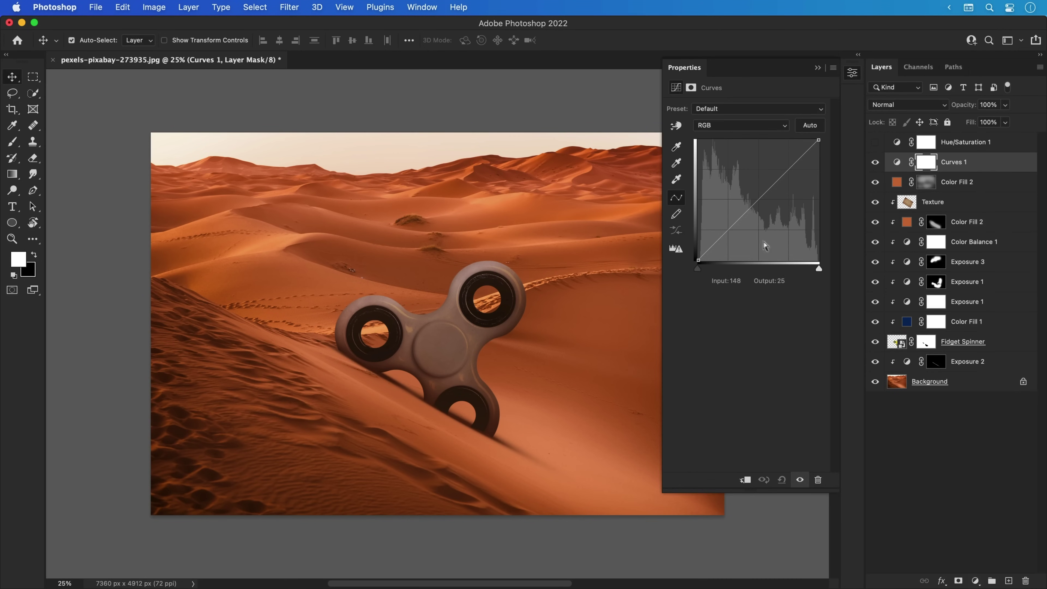
drag(739, 223, 740, 227)
drag(779, 184, 775, 180)
drag(740, 225, 735, 227)
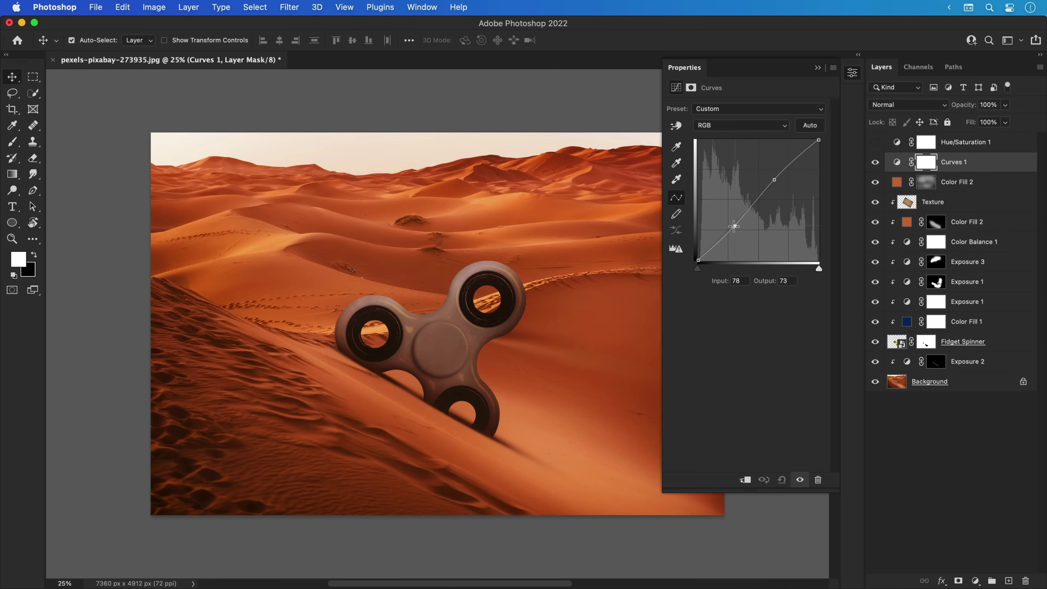
drag(774, 180, 759, 205)
Tweak the Red and Blue curves, move the RGB white point to 161, and lift the shadows slightly
click(740, 126)
click(740, 138)
click(760, 126)
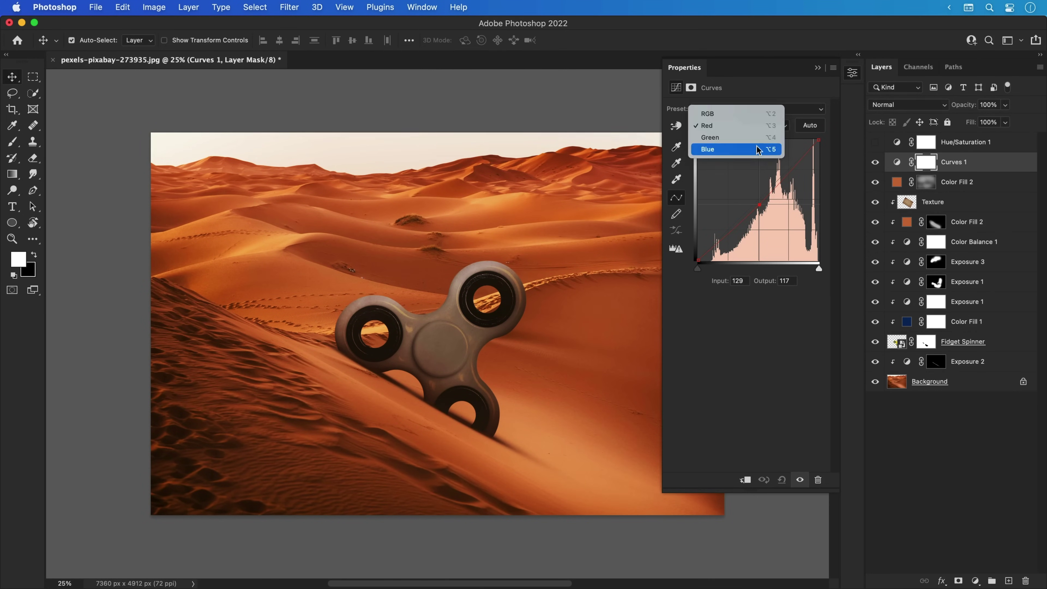
click(759, 150)
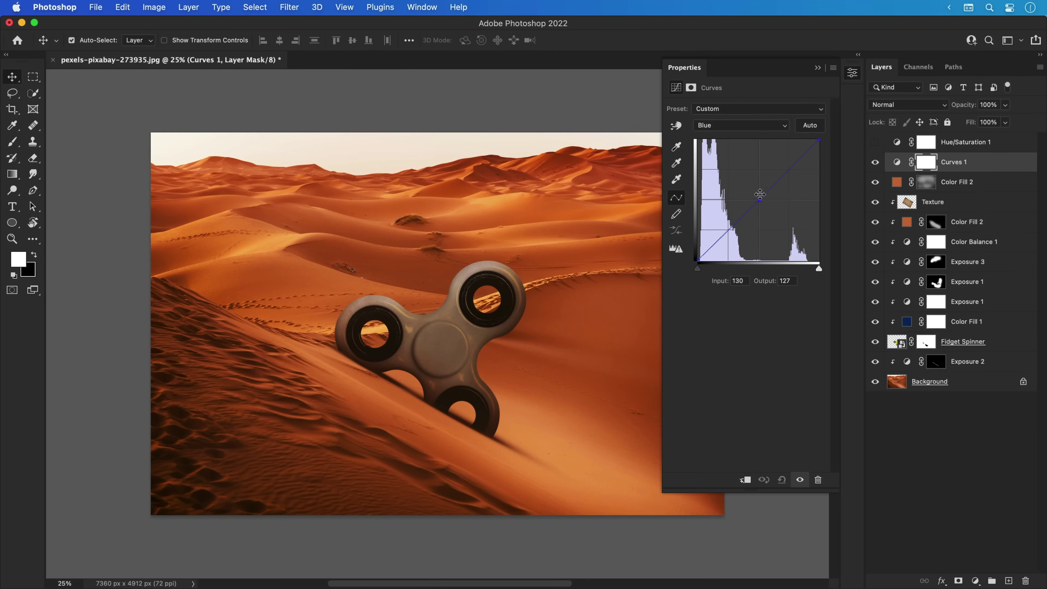
click(760, 126)
click(759, 90)
mouse_move(819, 140)
mouse_down()
mouse_move(765, 139)
mouse_move(821, 140)
mouse_up()
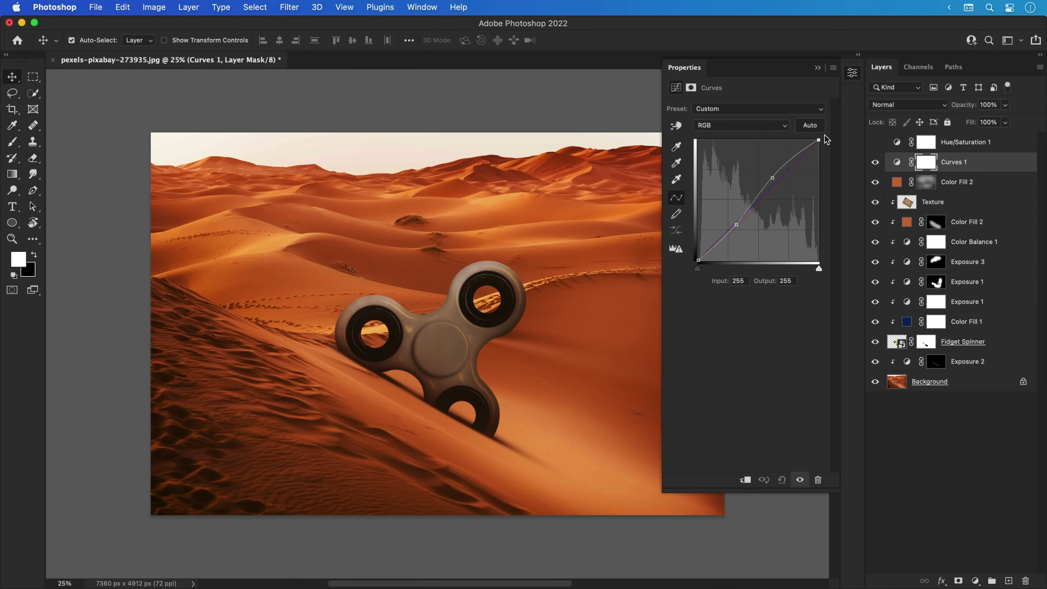
mouse_move(697, 260)
mouse_down()
mouse_move(698, 247)
mouse_move(697, 258)
mouse_up()
Change the Color Fill 2 colour from orange to golden ca9736
double_click(897, 183)
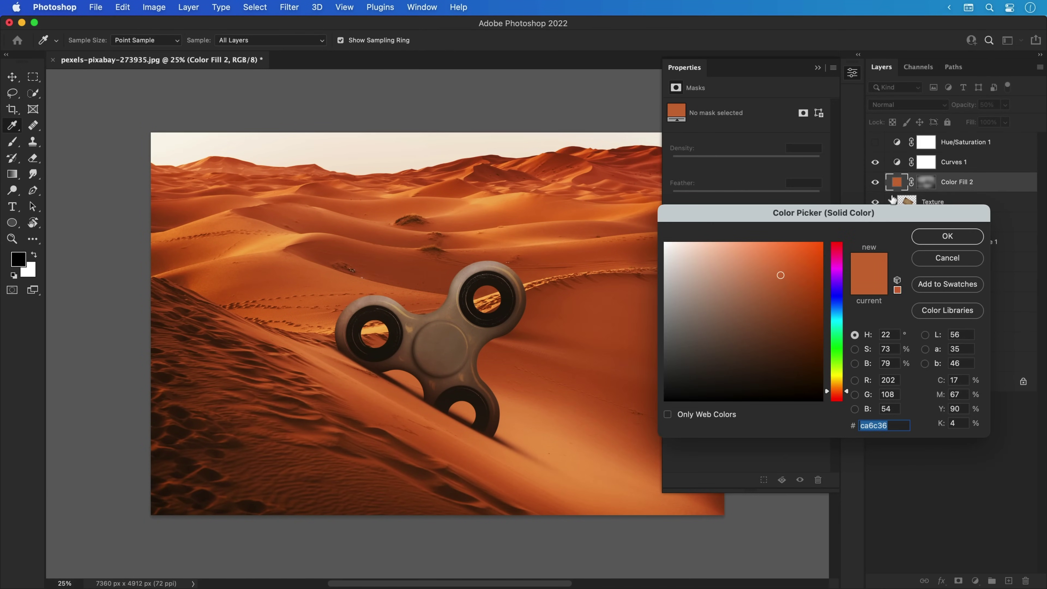
drag(845, 353, 840, 386)
key(Return)
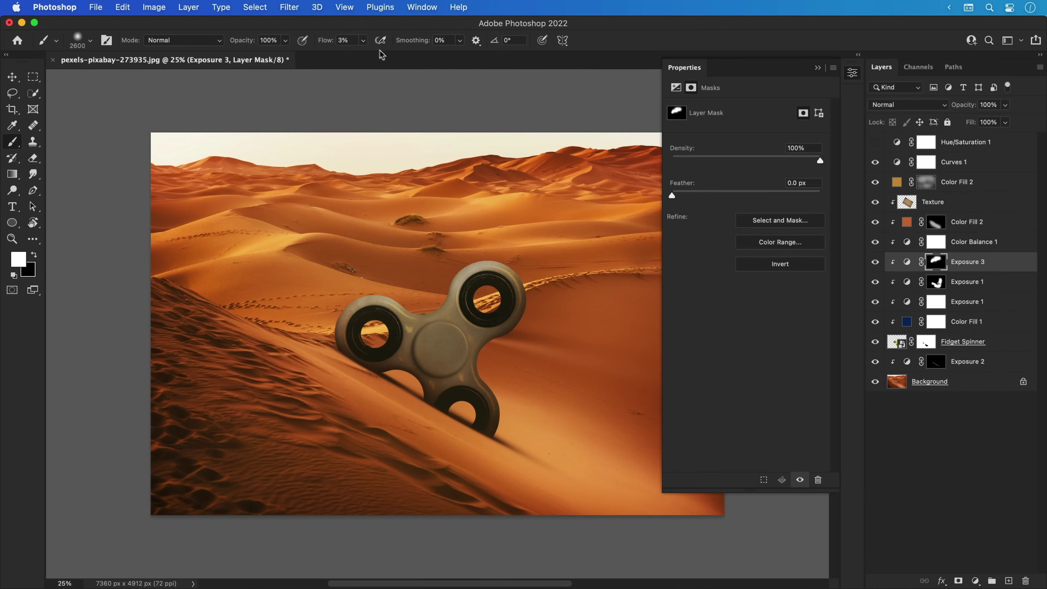
Set the brush to 100% flow and 3500 px size
click(364, 41)
drag(366, 56, 431, 58)
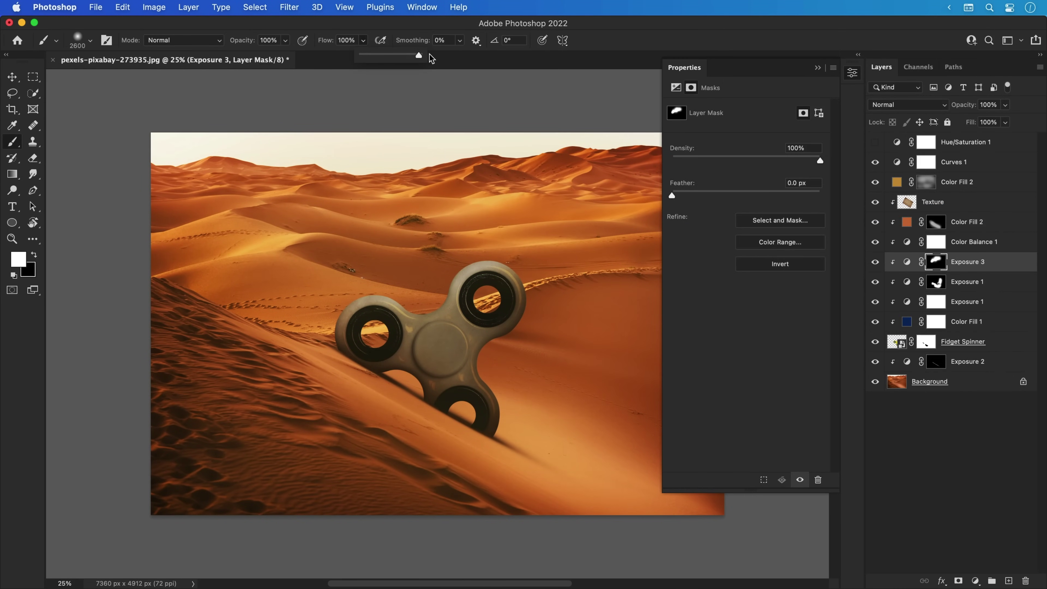
key(bracketright)
key(bracketright)
key(bracketright)
key(bracketright)
key(bracketright)
key(bracketright)
key(bracketright)
key(bracketright)
key(bracketright)
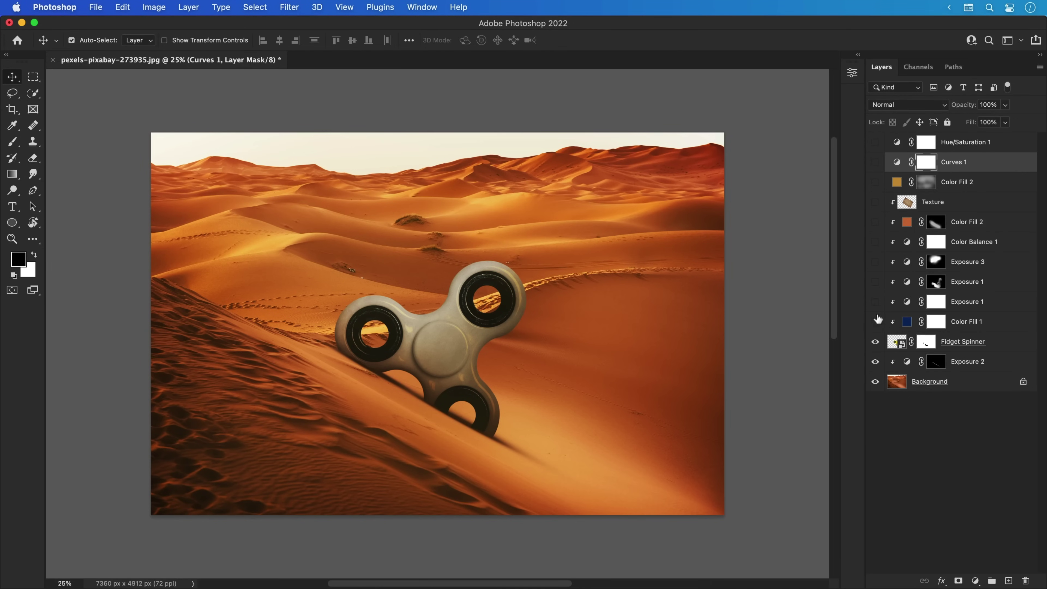
Show Color Fill 1, both Exposure 1 layers, Exposure 3, both Color Fill 2 layers and Curves 1, then select the golden fill
click(876, 322)
click(875, 302)
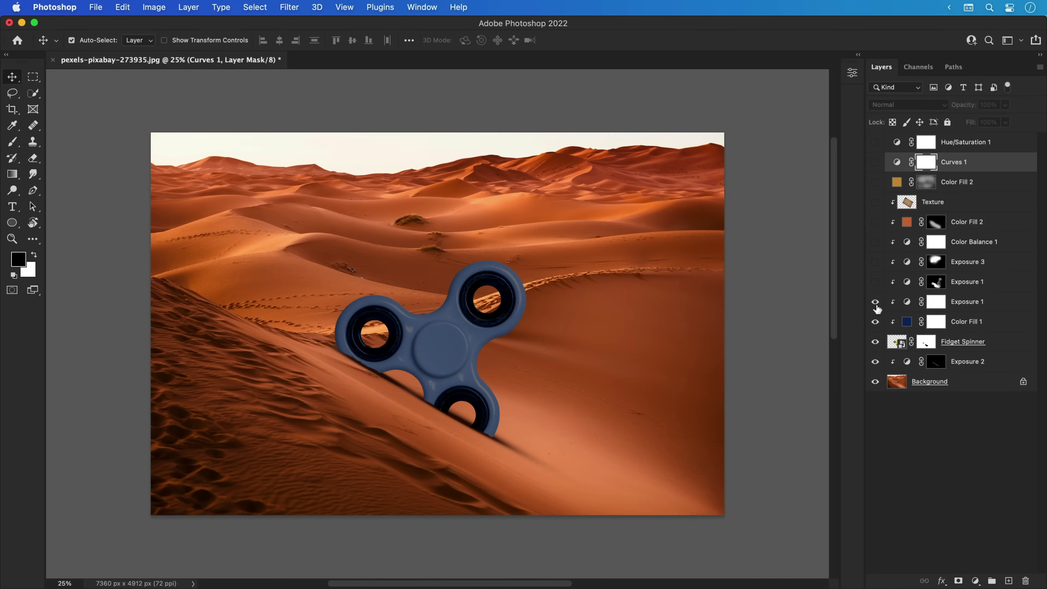
click(876, 282)
click(876, 262)
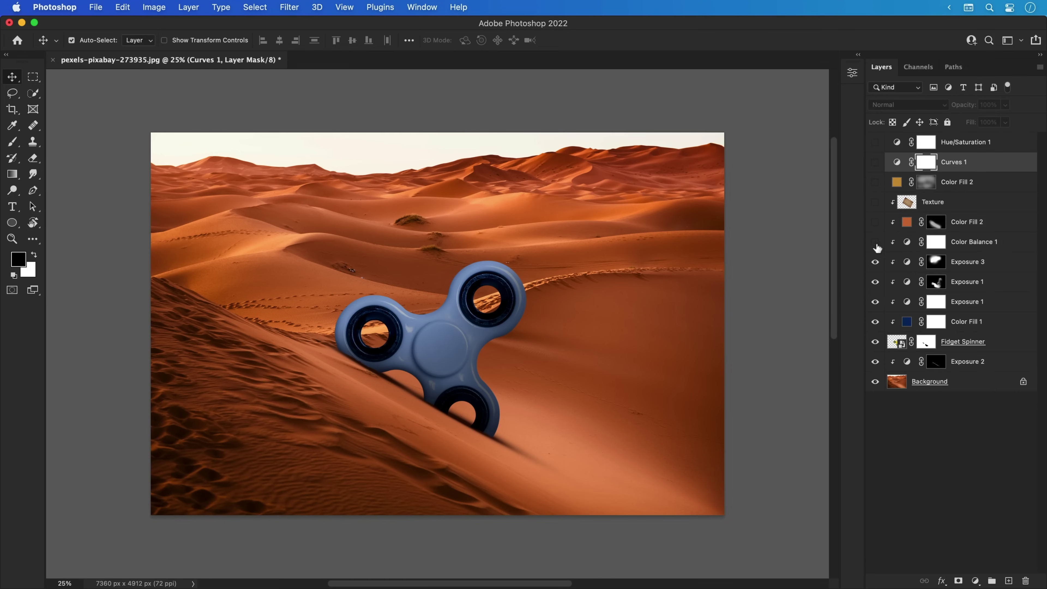
click(876, 223)
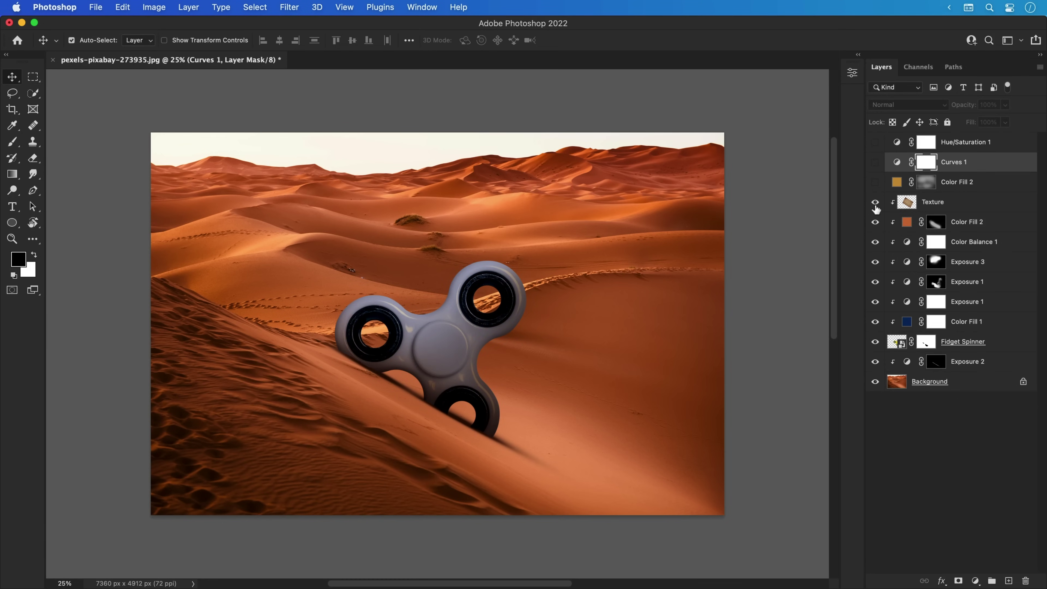
click(876, 183)
click(875, 166)
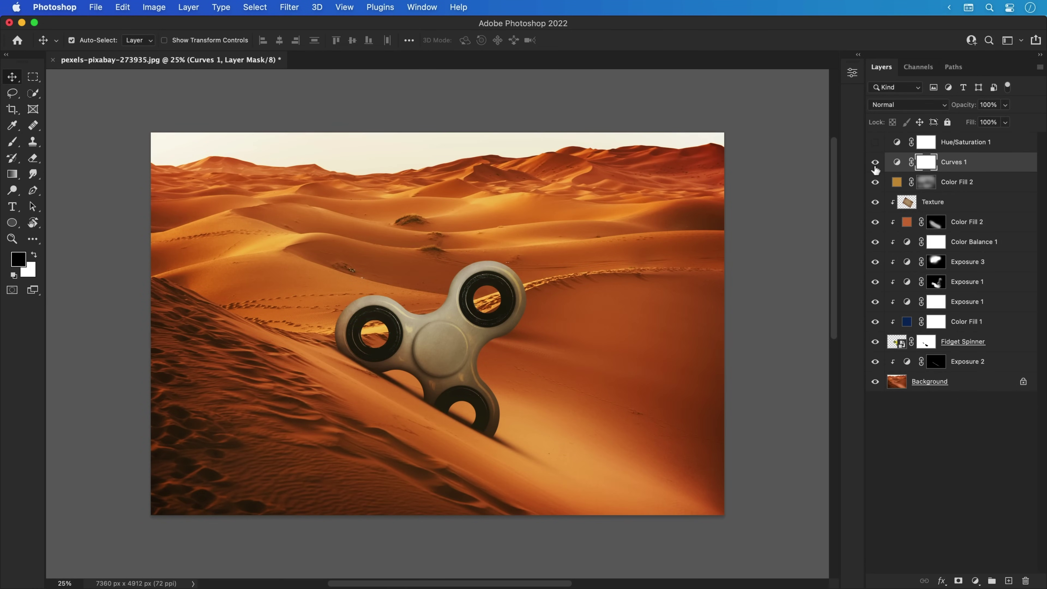
click(897, 182)
key(super+0)
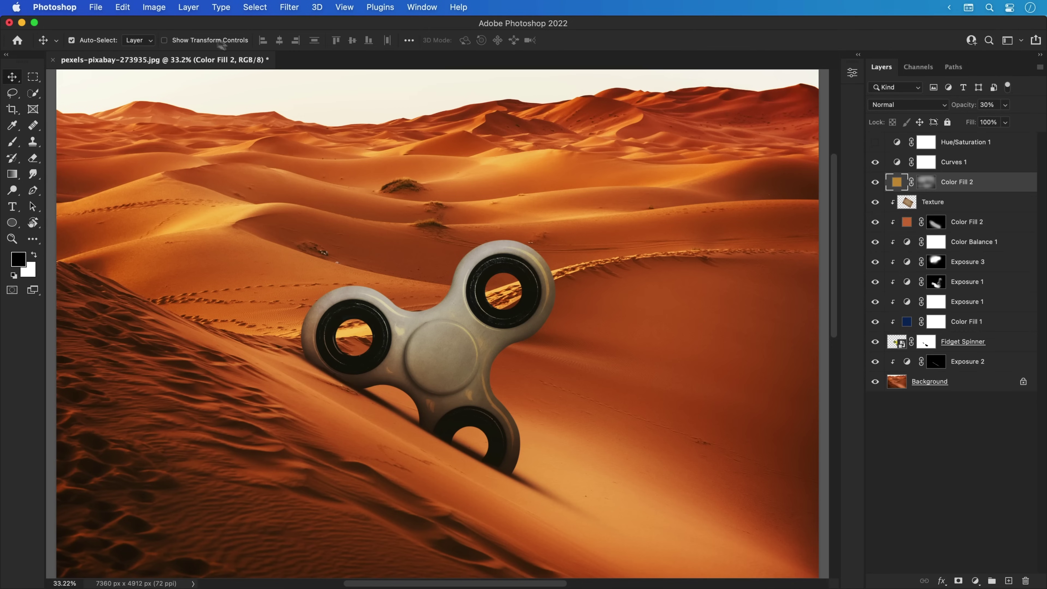
Save the composition as the layered Photoshop file 'Fidget Spinner.psd'
click(96, 7)
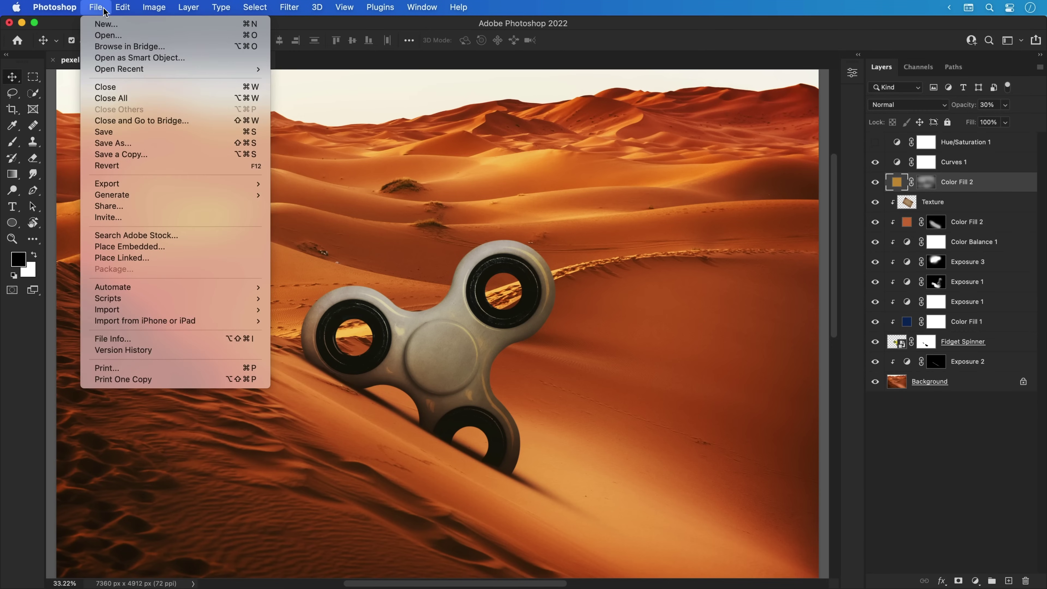
click(108, 142)
text(Fidget Spin)
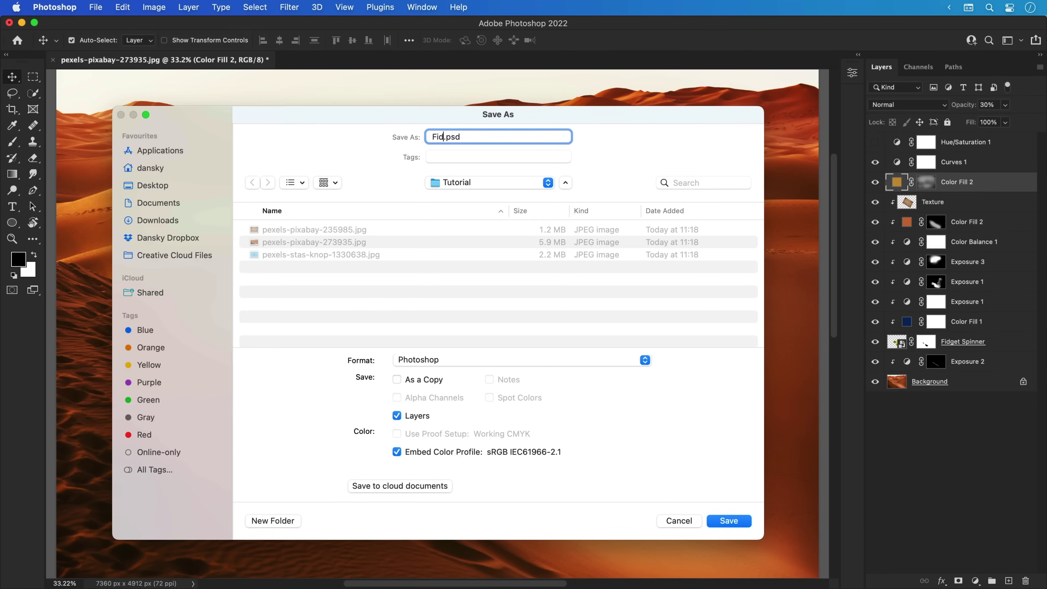
text(ner)
key(Return)
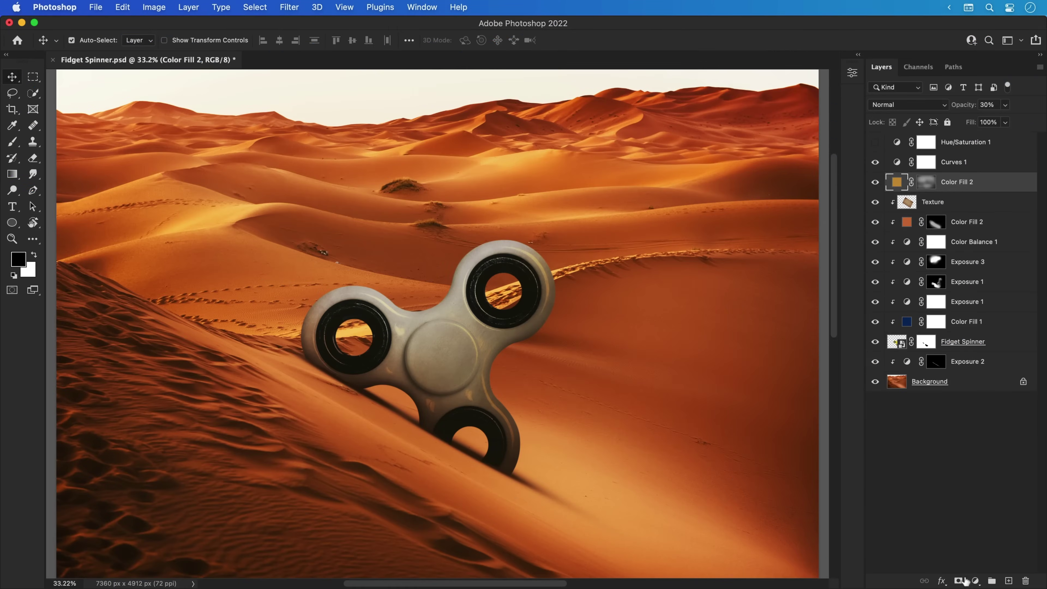
Add a Color Fill 3 layer coloured with sand orange sampled from the dune near the spinner
click(975, 580)
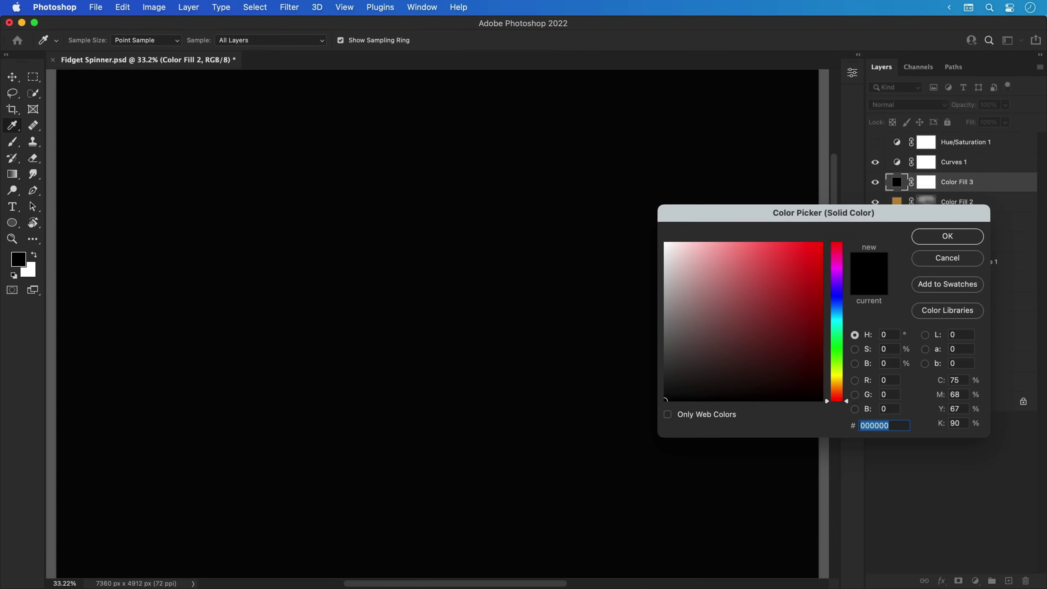
key(Return)
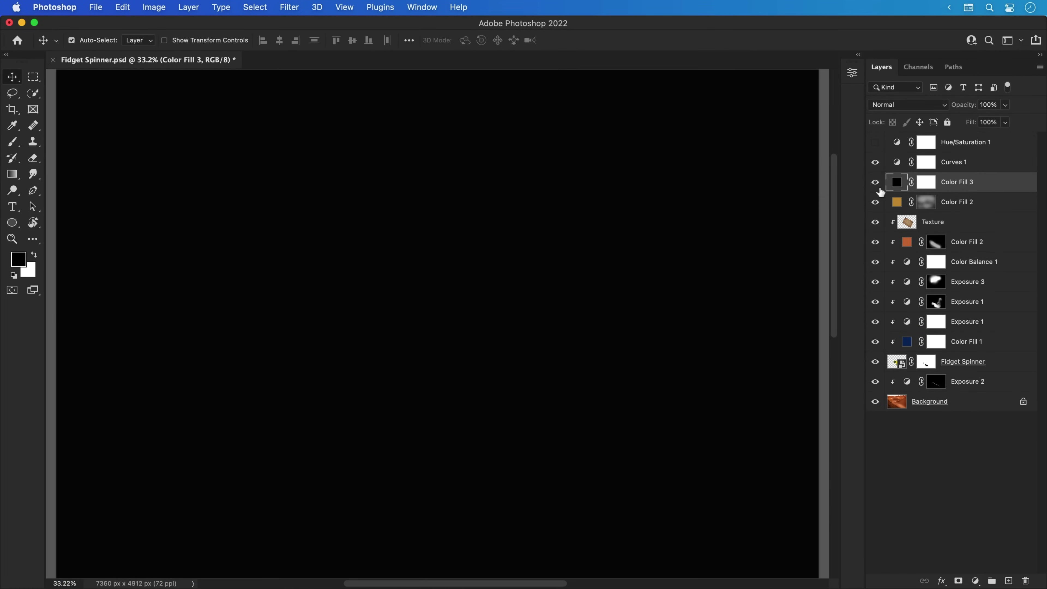
click(875, 182)
double_click(895, 182)
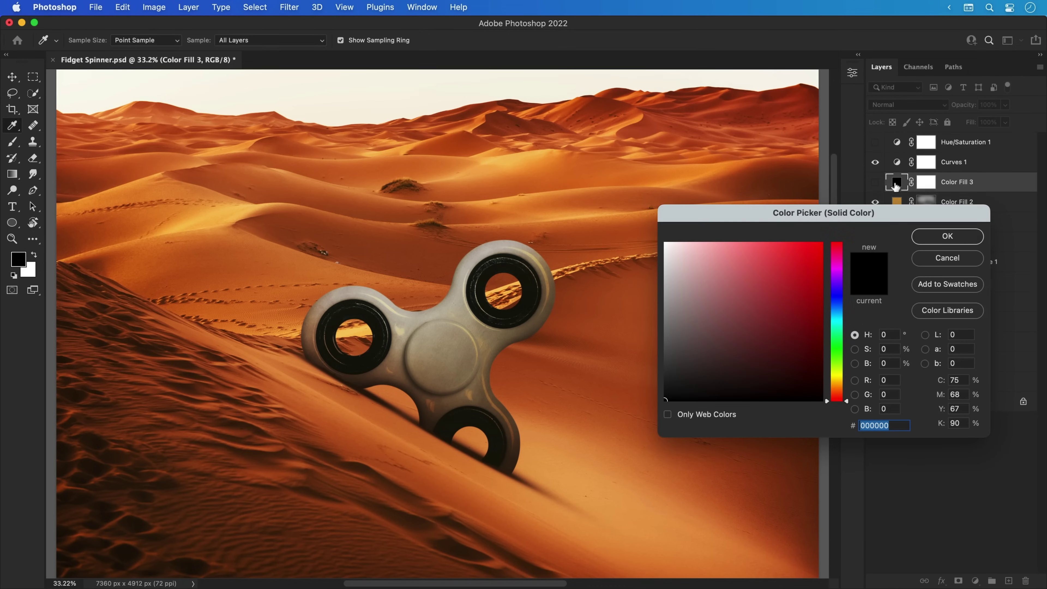
click(408, 422)
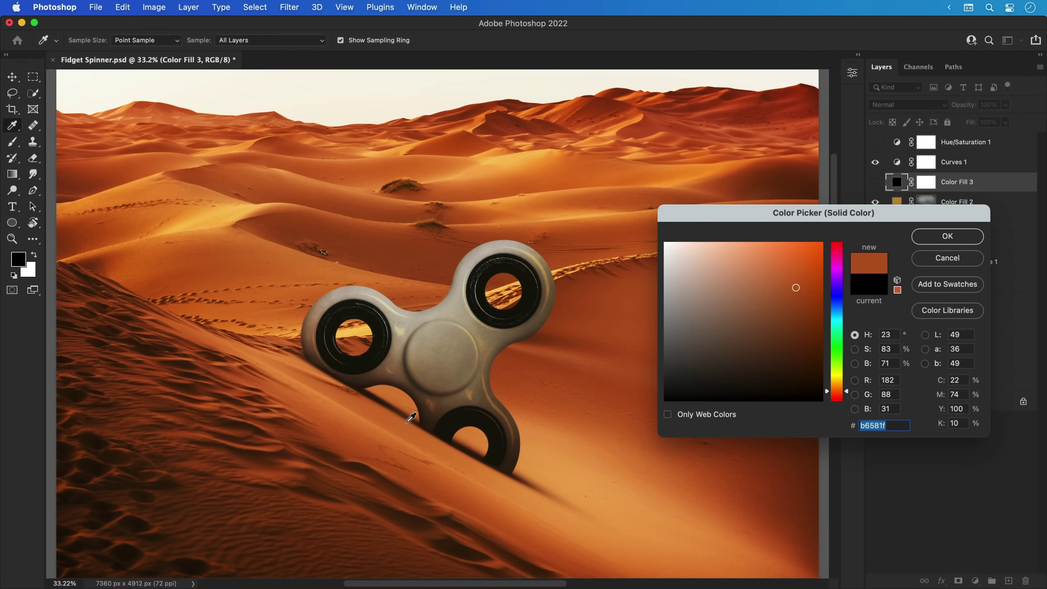
key(Return)
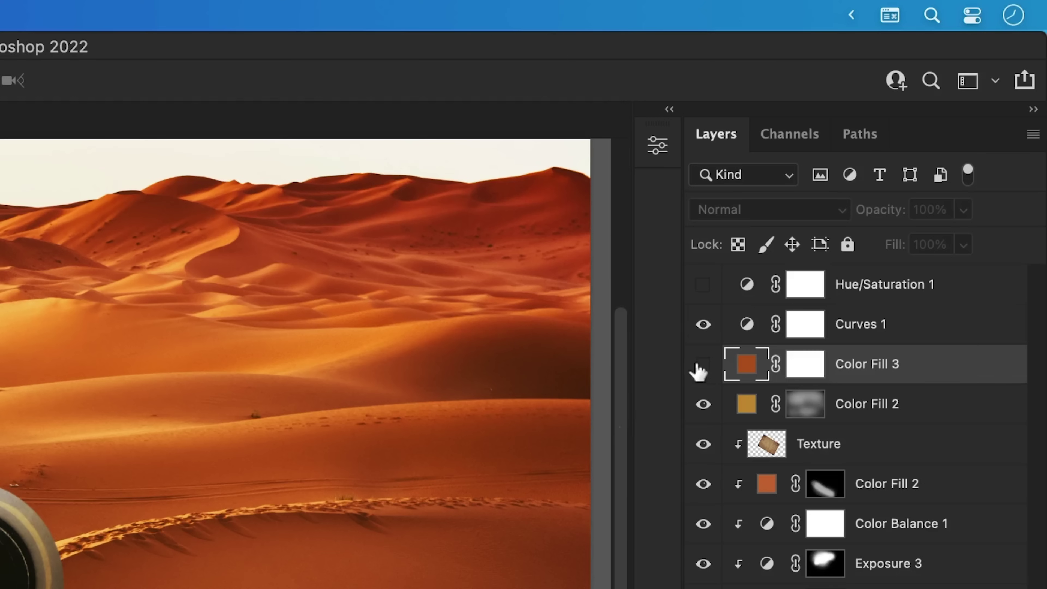
Show Color Fill 3 and invert its mask to black so the fill is fully hidden
click(702, 364)
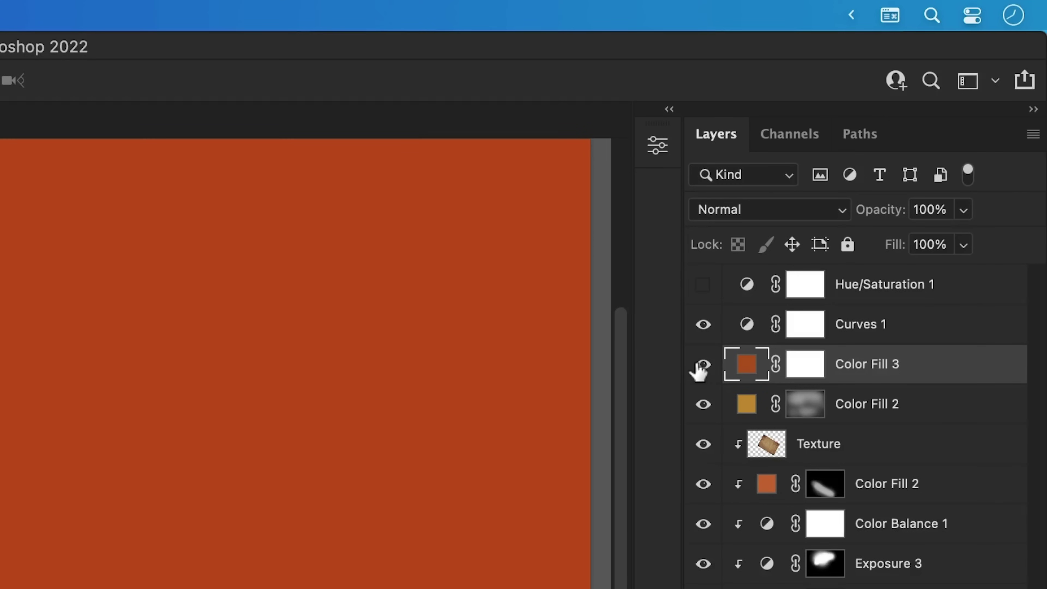
click(802, 365)
key(ctrl+i)
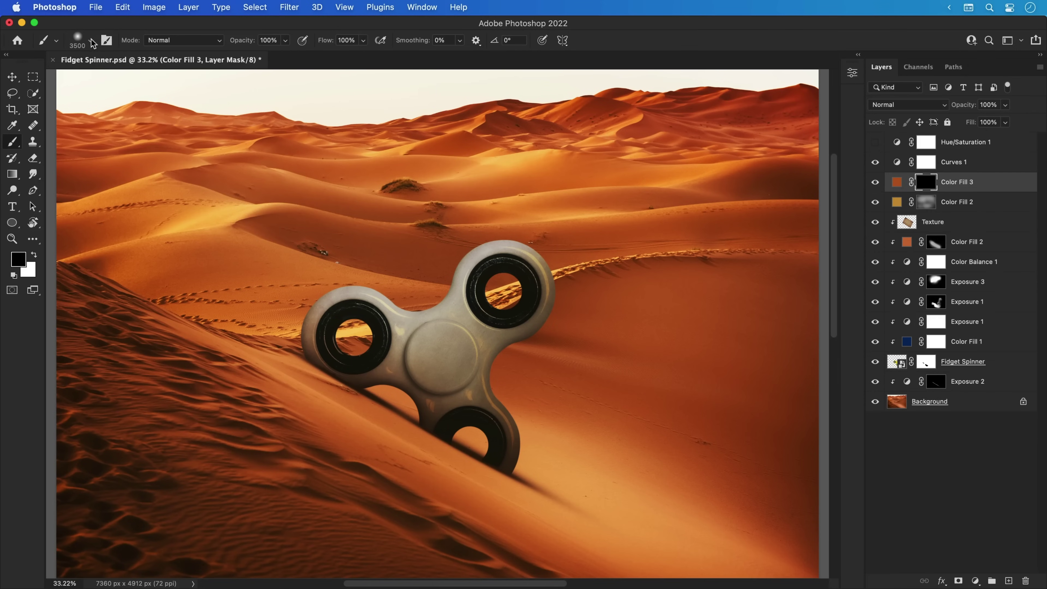
Choose the Sand Dust brush 18 preset
click(90, 41)
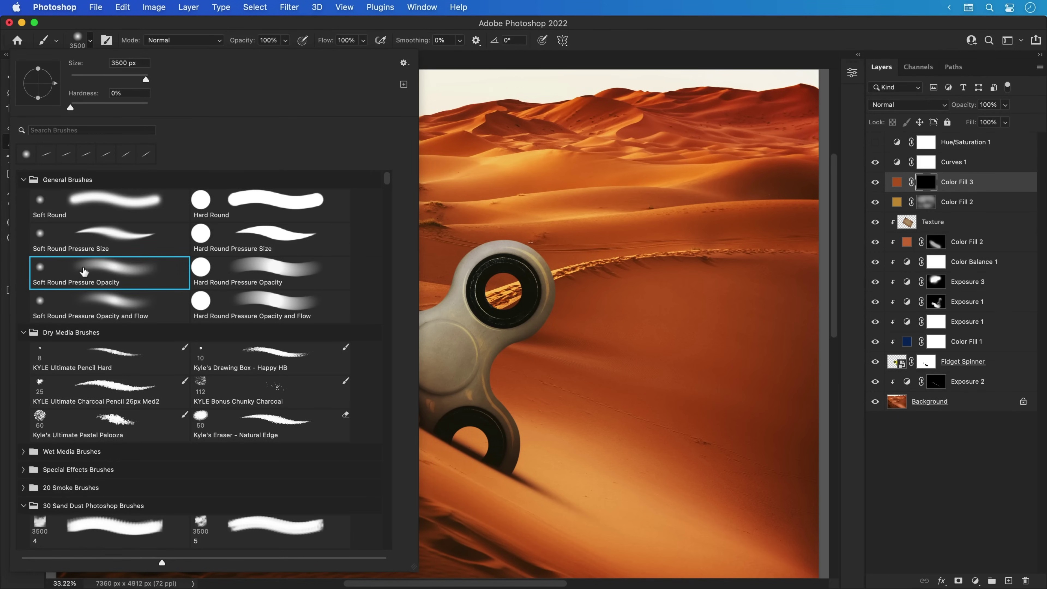
scroll(84, 271, down, 10)
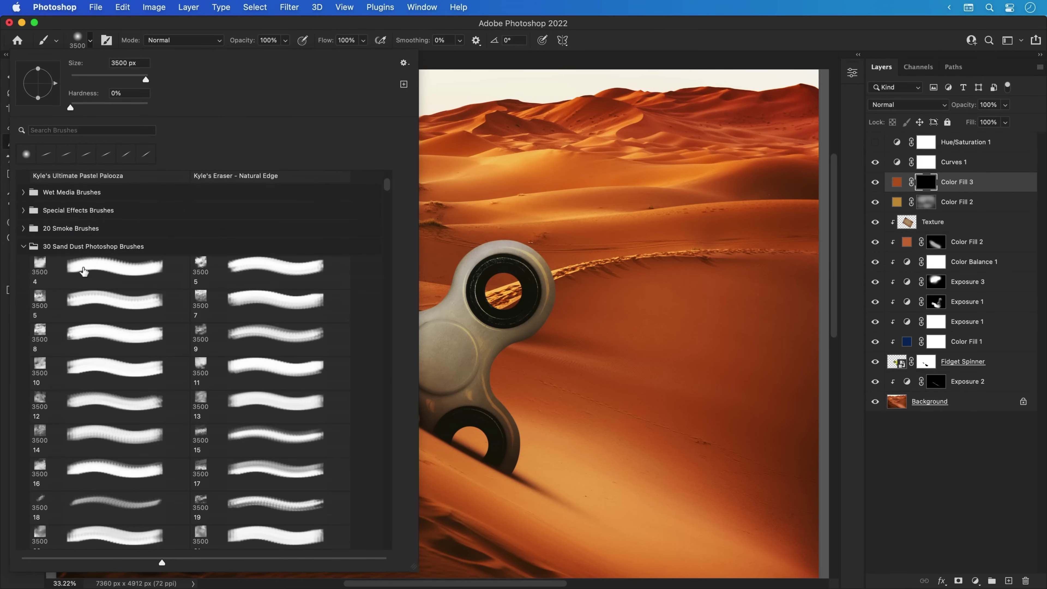
scroll(83, 271, down, 3)
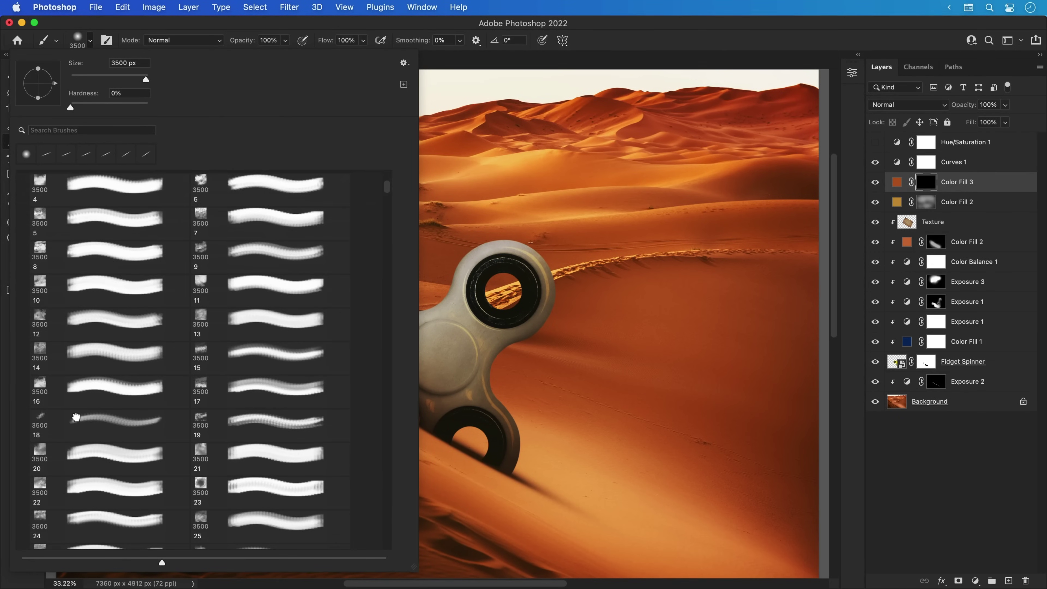
click(77, 419)
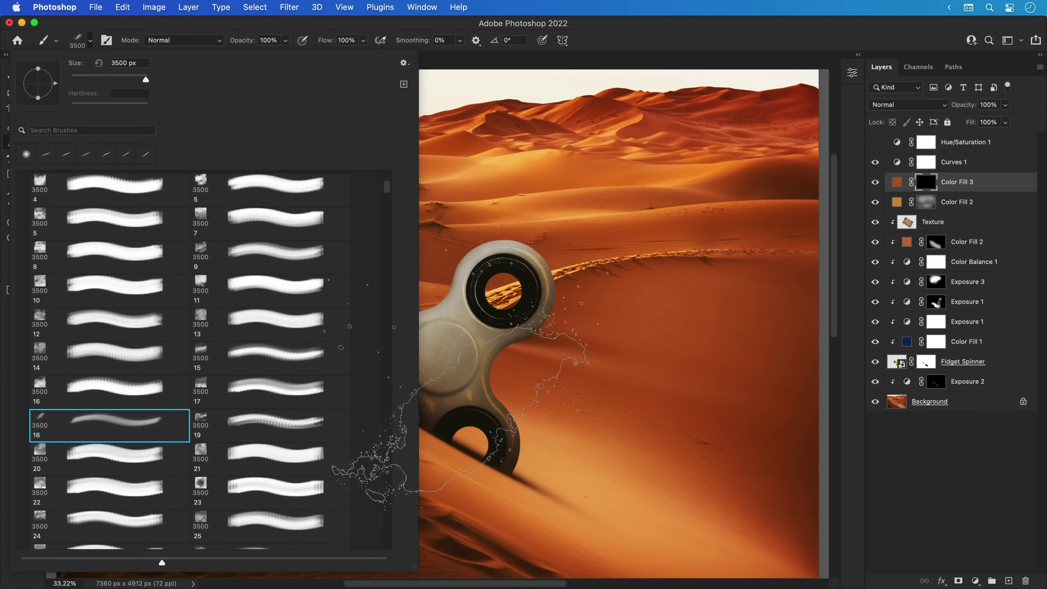
click(462, 380)
Stamp sand-dust splashes on the Color Fill 3 mask beside and along the spinner's base
key(bracketleft)
key(bracketleft)
key(bracketleft)
key(bracketleft)
key(bracketleft)
key(bracketleft)
key(bracketleft)
key(bracketleft)
key(bracketleft)
key(bracketleft)
key(bracketleft)
key(bracketleft)
key(bracketleft)
key(bracketleft)
key(bracketleft)
key(bracketleft)
key(bracketleft)
key(bracketleft)
key(bracketleft)
key(bracketleft)
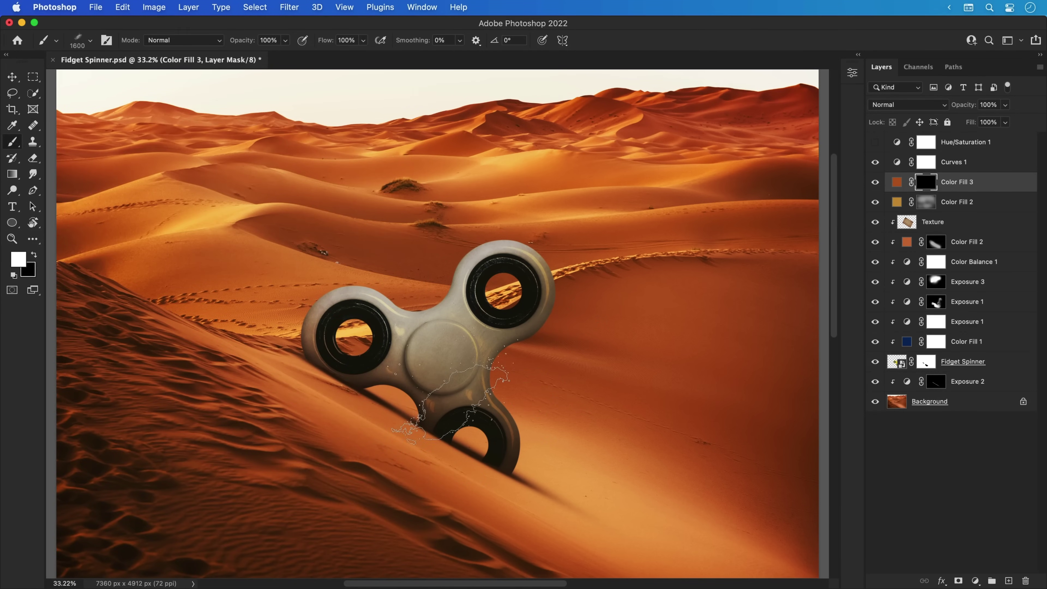
click(320, 403)
key(bracketright)
key(bracketright)
drag(371, 507, 454, 505)
Swap the painting colours and set the brush to 30% opacity and 1600 px
key(x)
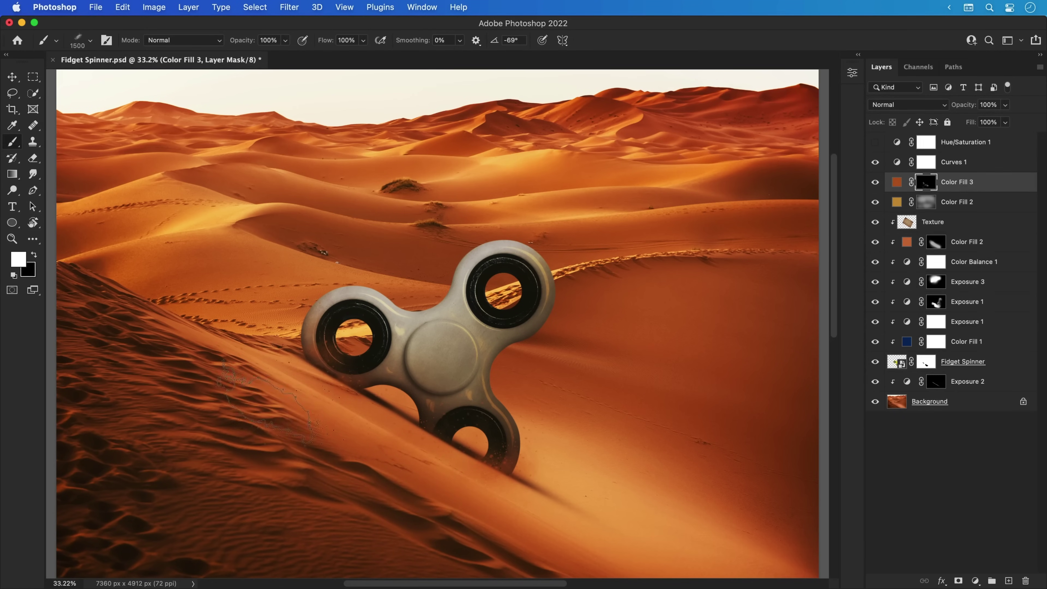
key(bracketleft)
key(bracketleft)
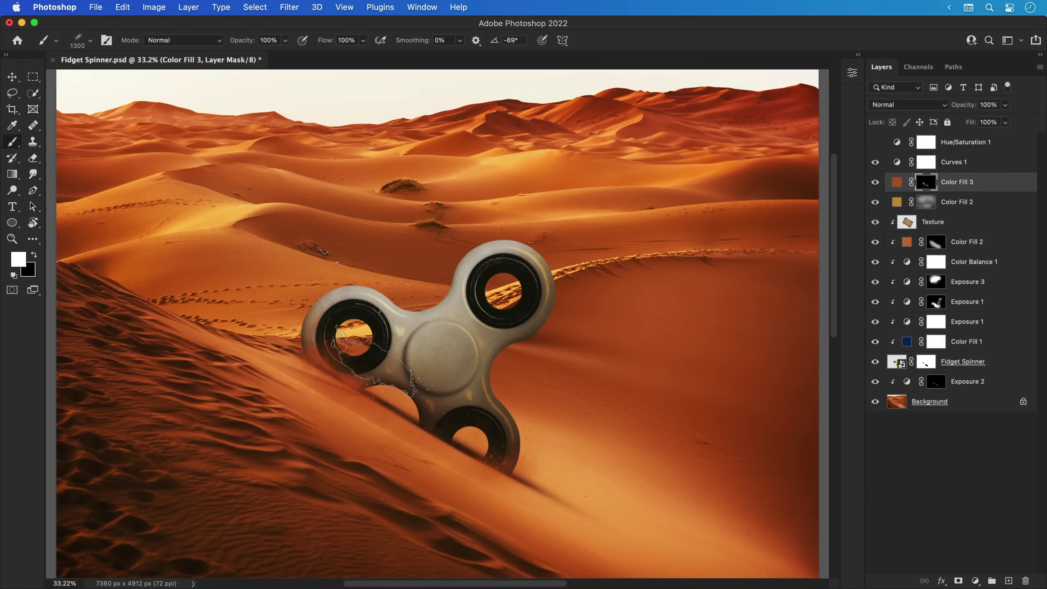
key(3)
key(bracketright)
key(bracketright)
key(bracketright)
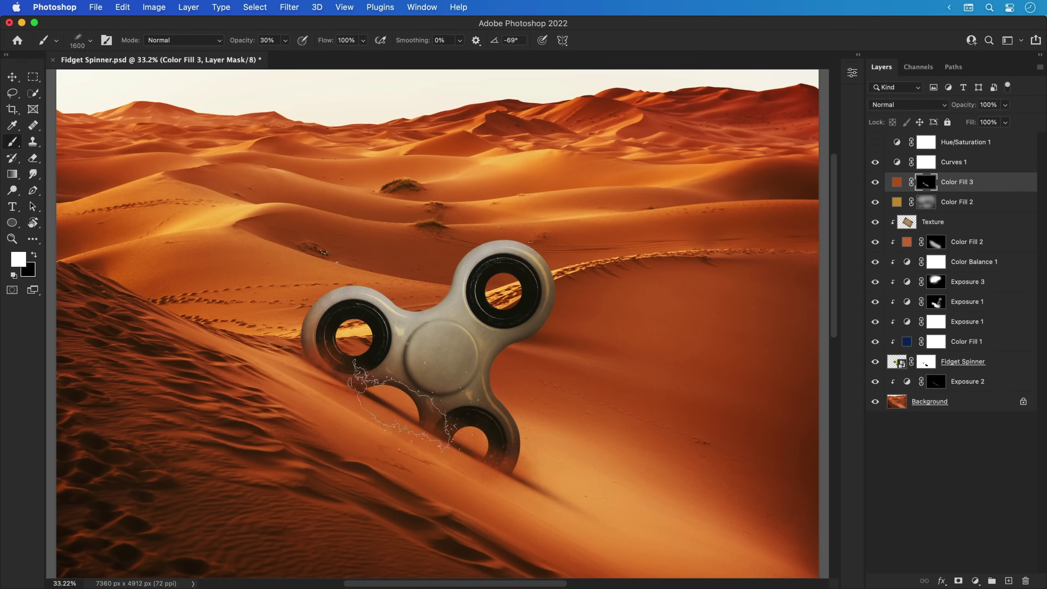
key(v)
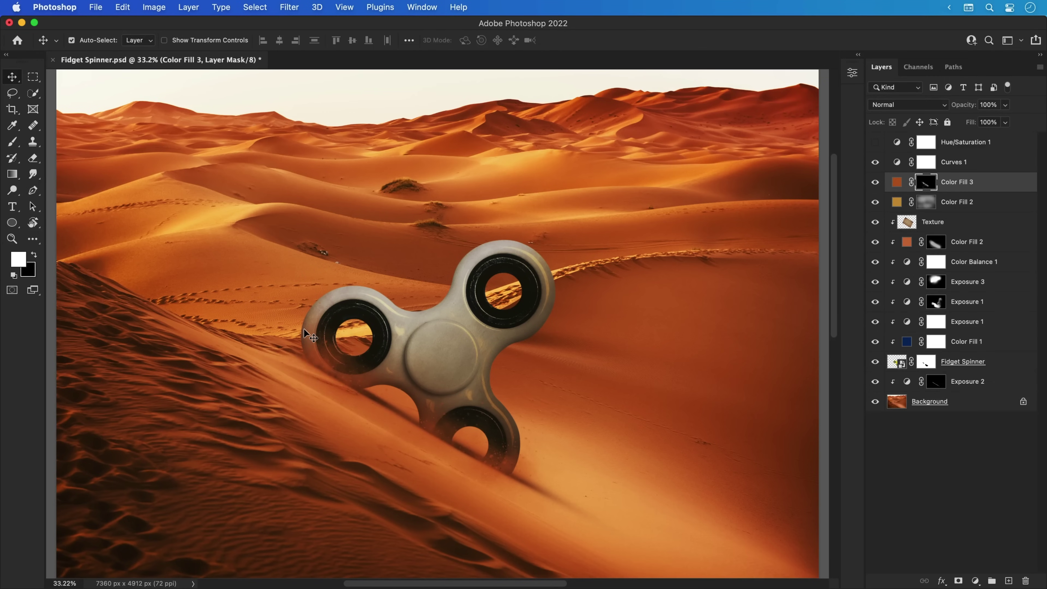